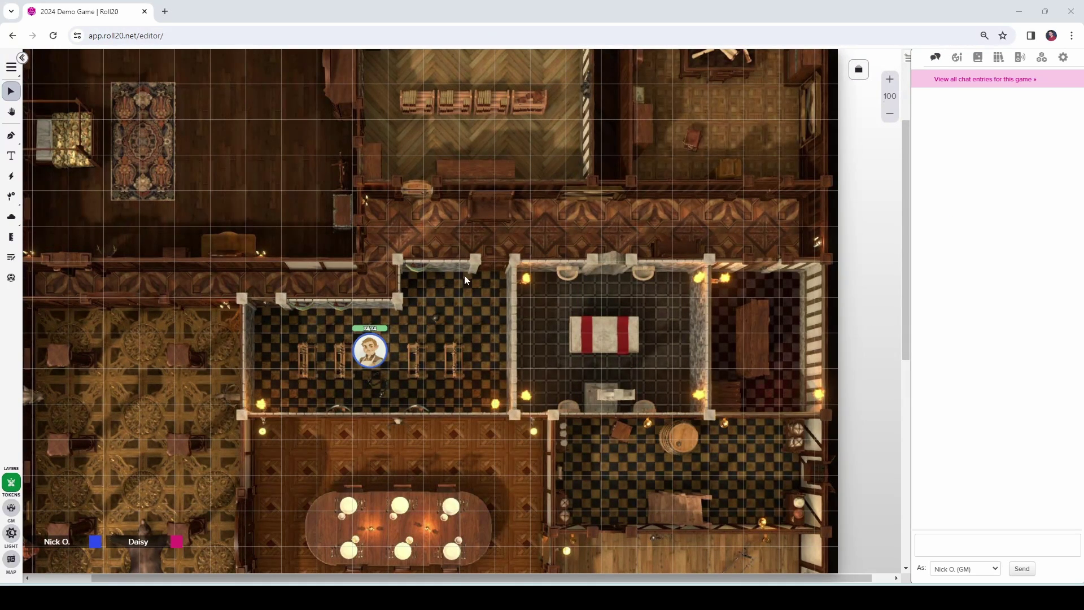
Open the My Pages panel to list the game's pages, including DL Example.
left_click(859, 69)
mouse_move(780, 172)
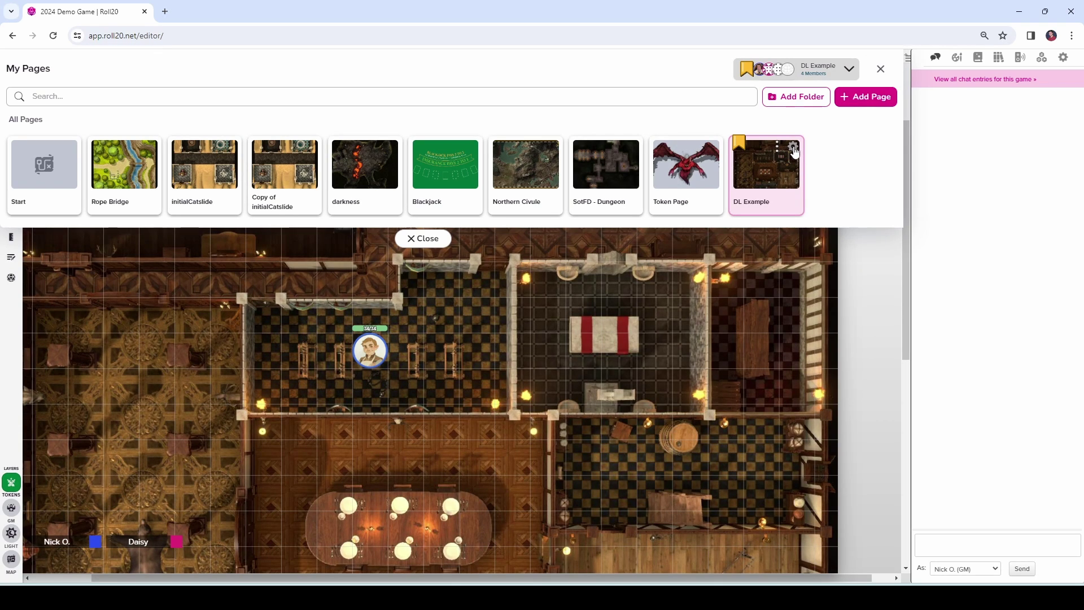
Enable Dynamic Lighting and Daylight Mode in the DL Example page settings and save them.
left_click(794, 150)
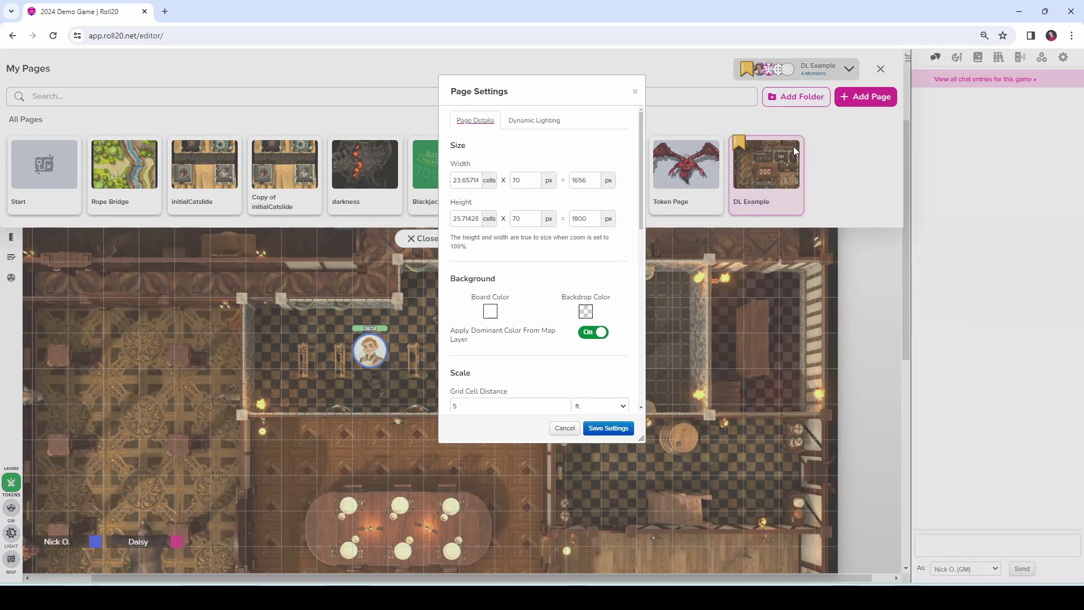
left_click(542, 119)
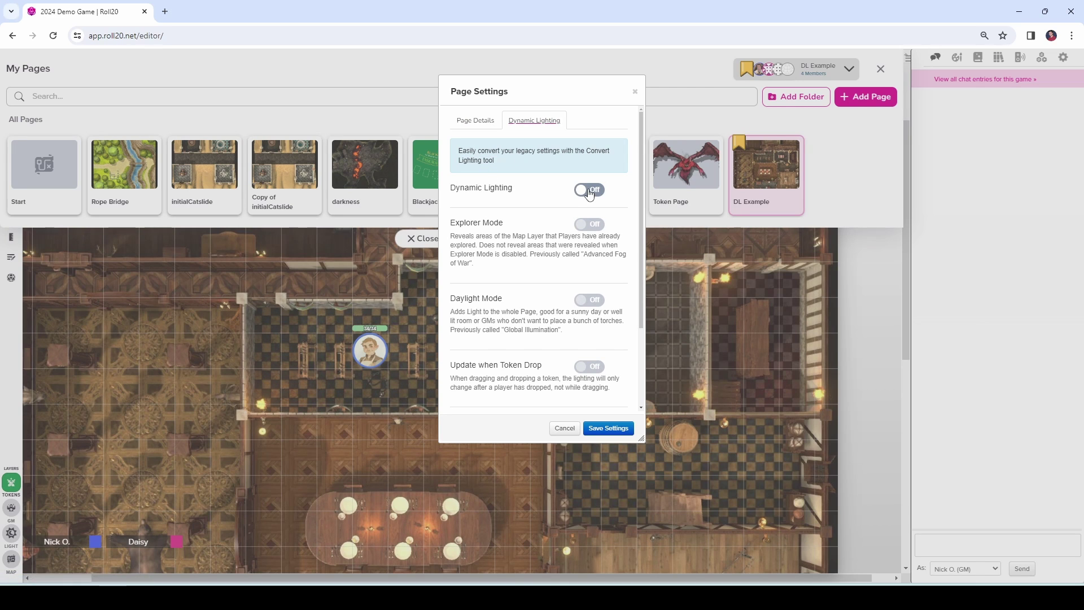
left_click(589, 193)
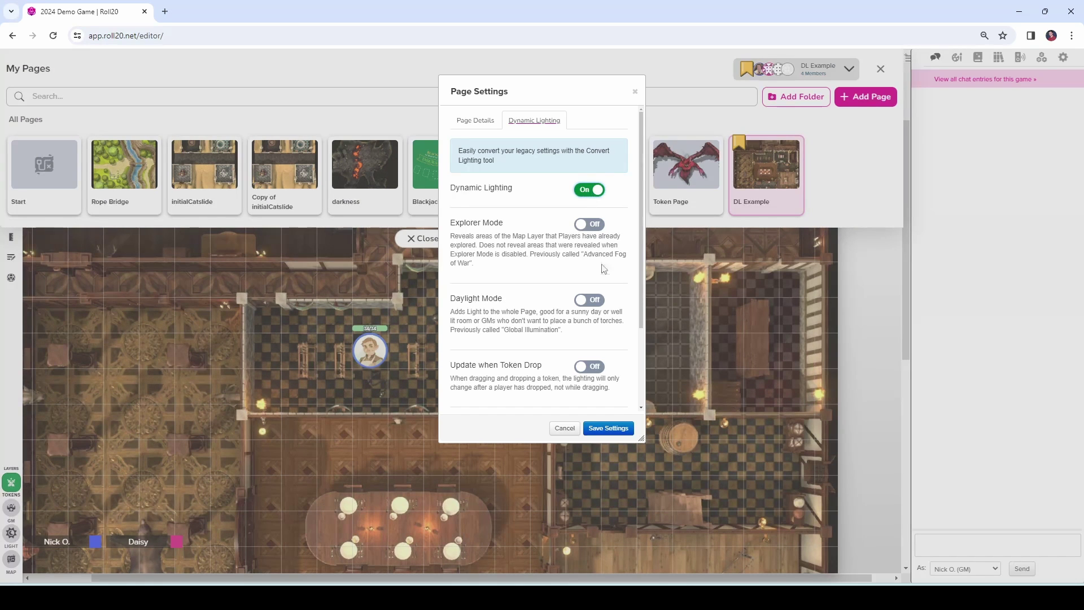
left_click(591, 300)
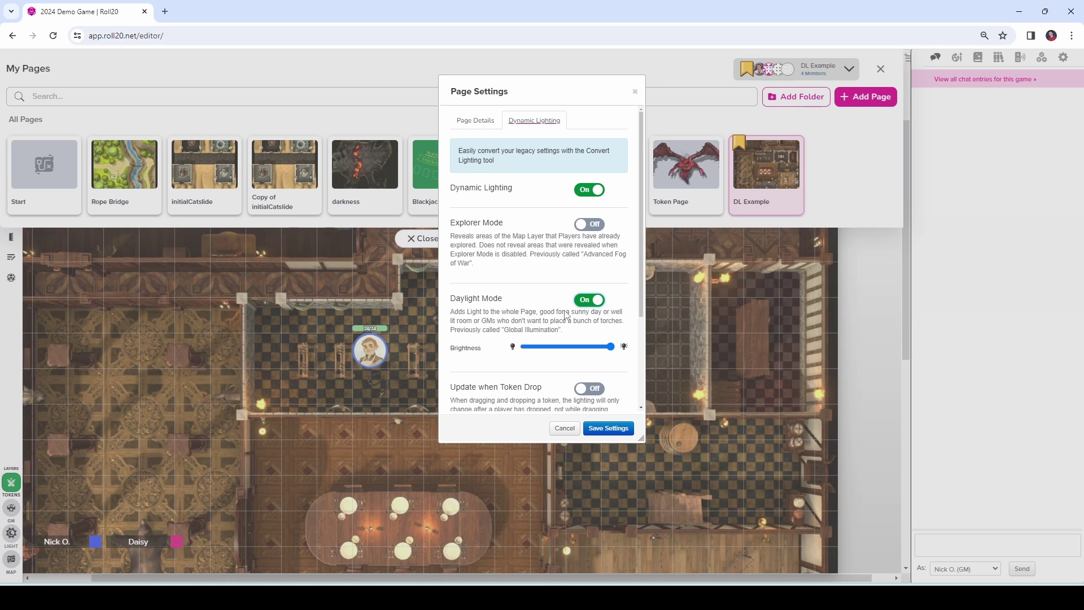
left_click(629, 424)
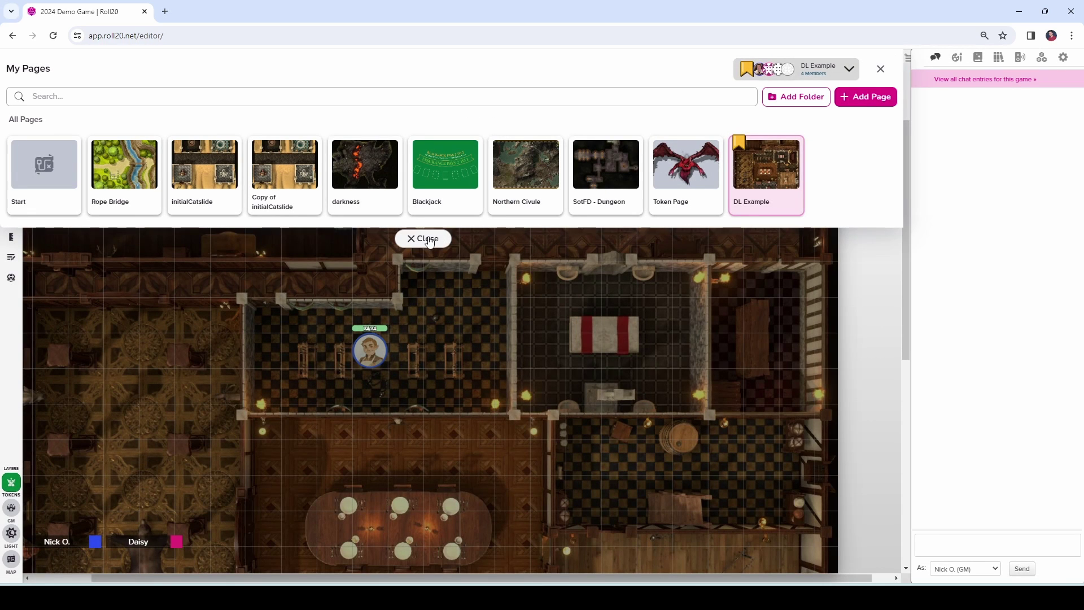
Turn on Vision in the character token's Dynamic Lighting settings and save.
left_click(429, 239)
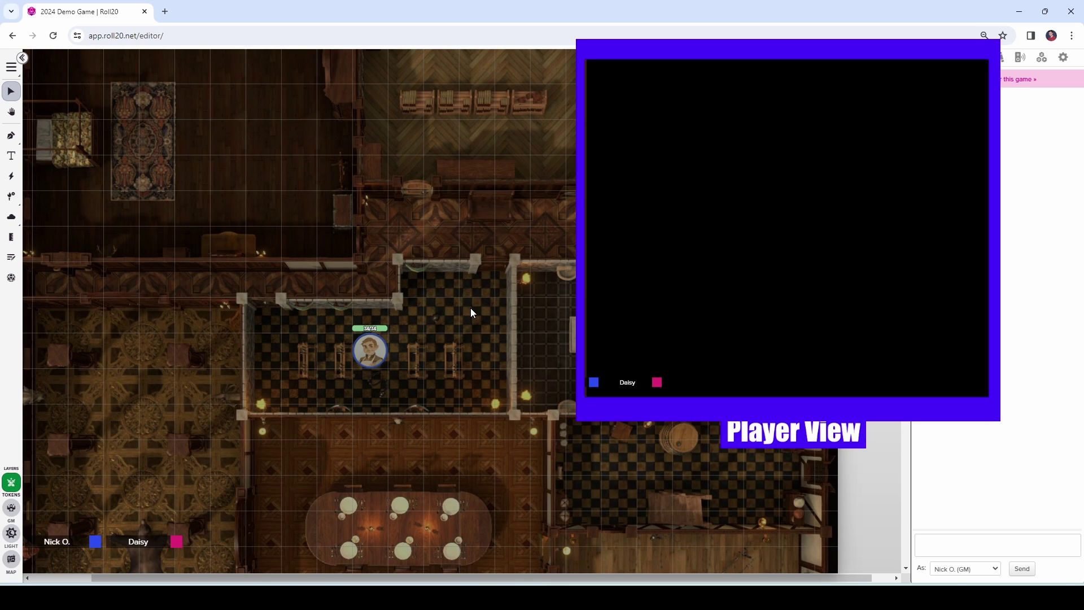
left_click(372, 363)
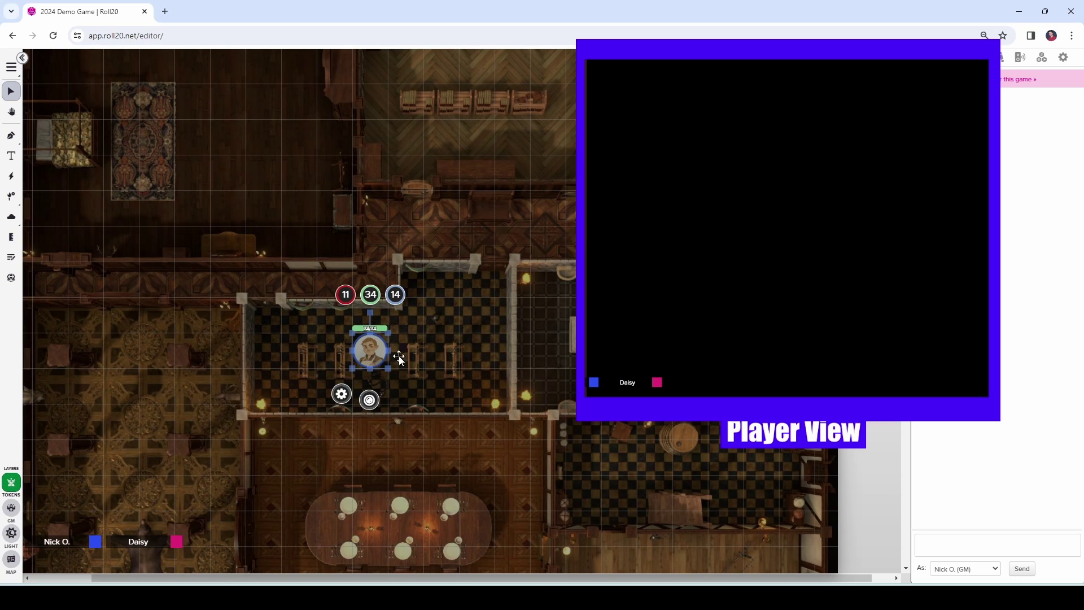
left_click(462, 331)
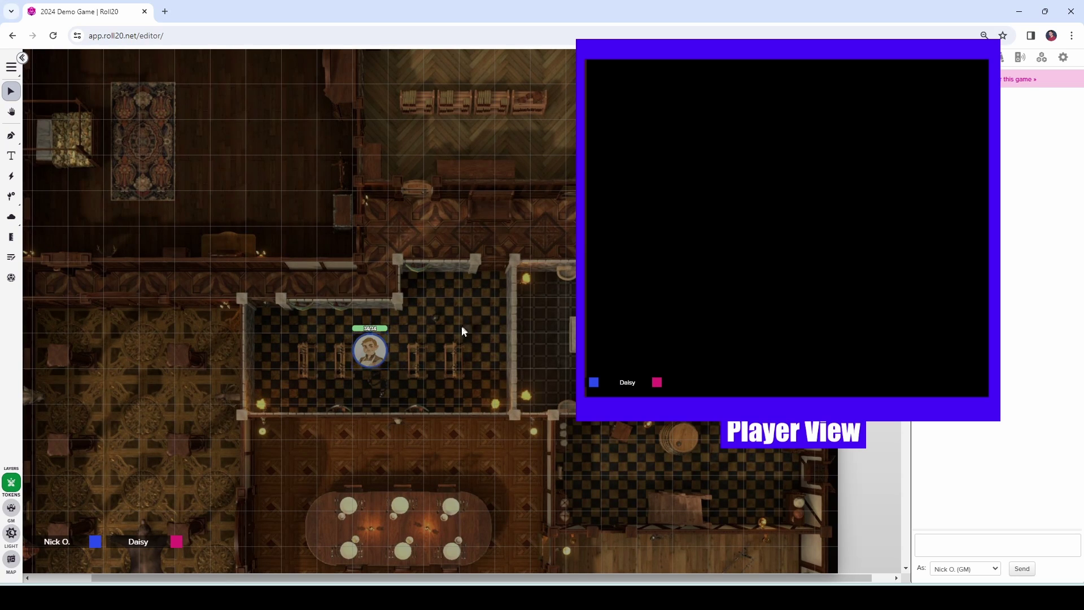
double_click(364, 351)
left_click_drag(515, 94, 340, 98)
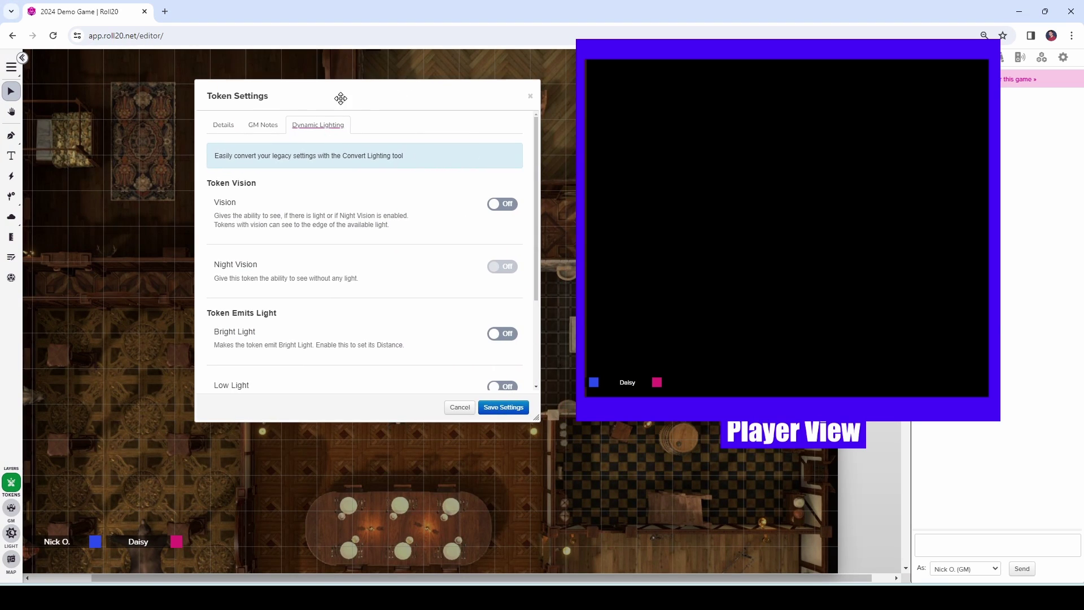
left_click(512, 209)
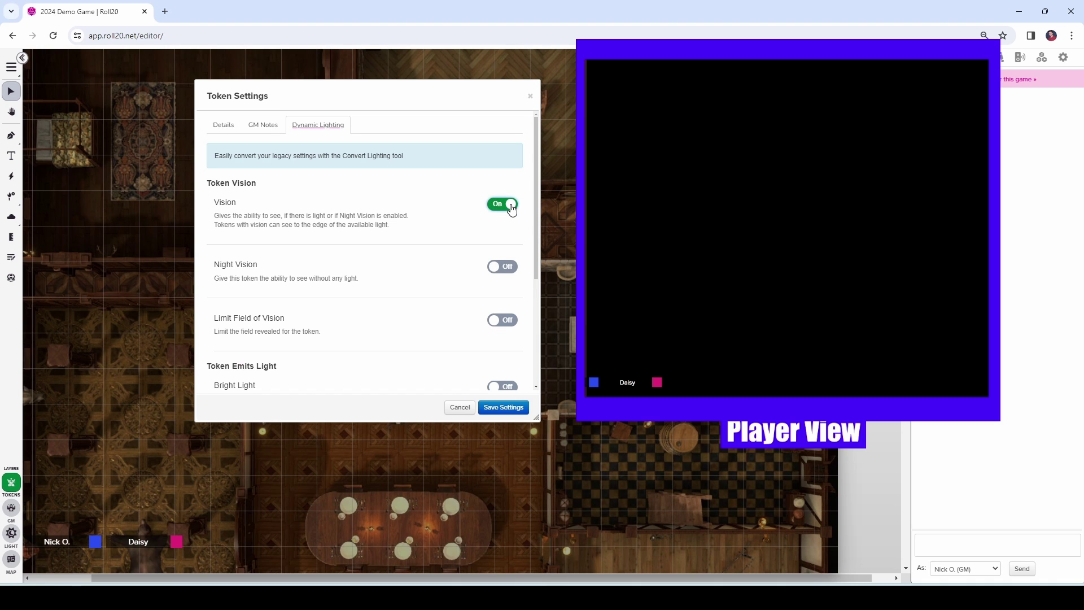
left_click(503, 407)
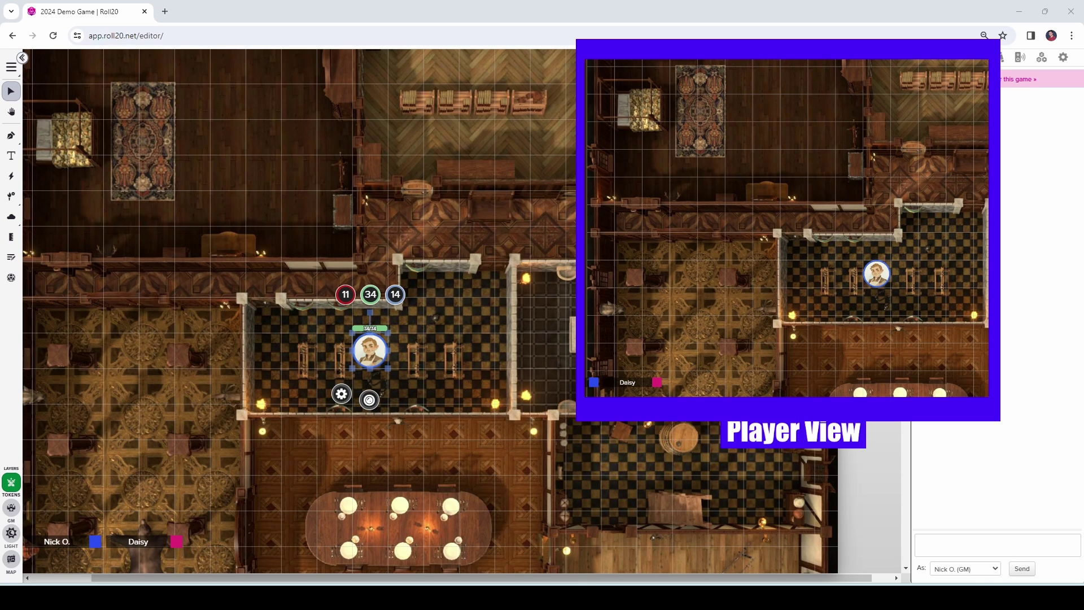
Switch to the dynamic lighting layer and pick the Draw tool.
left_click(401, 415)
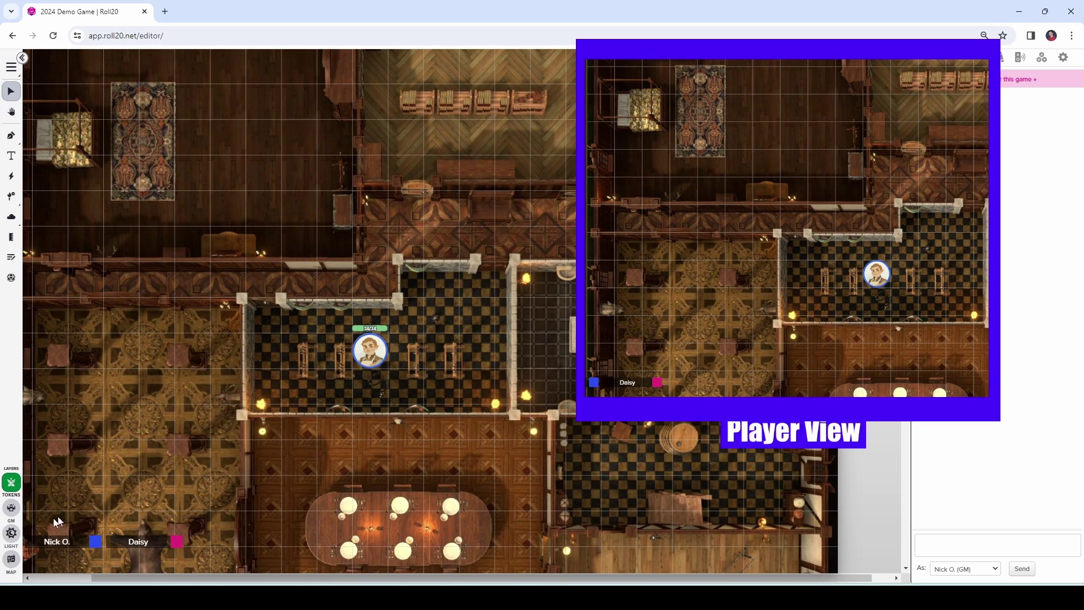
left_click(13, 534)
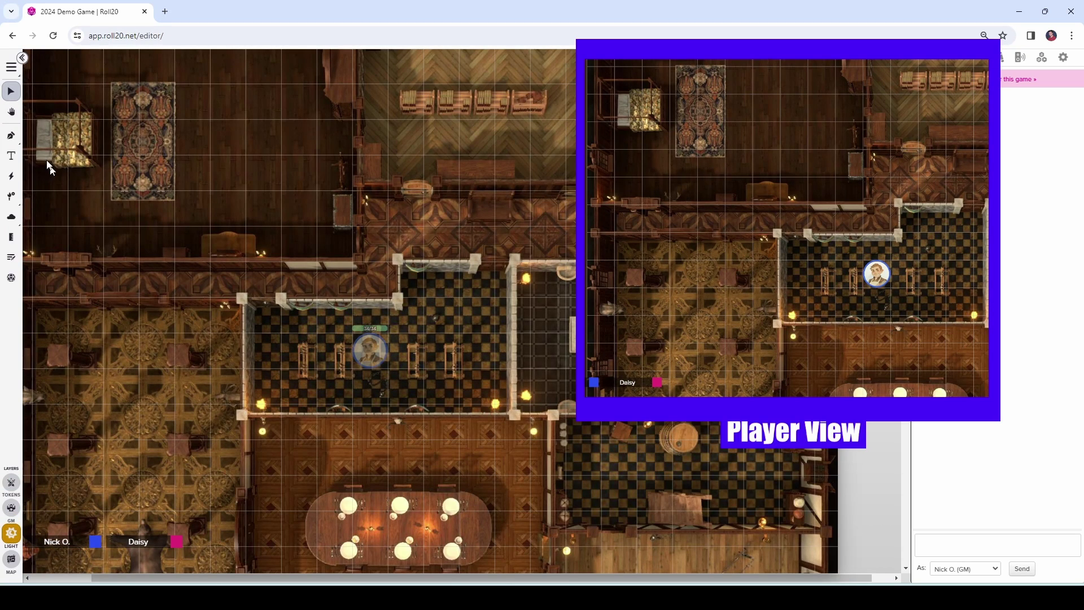
left_click(20, 141)
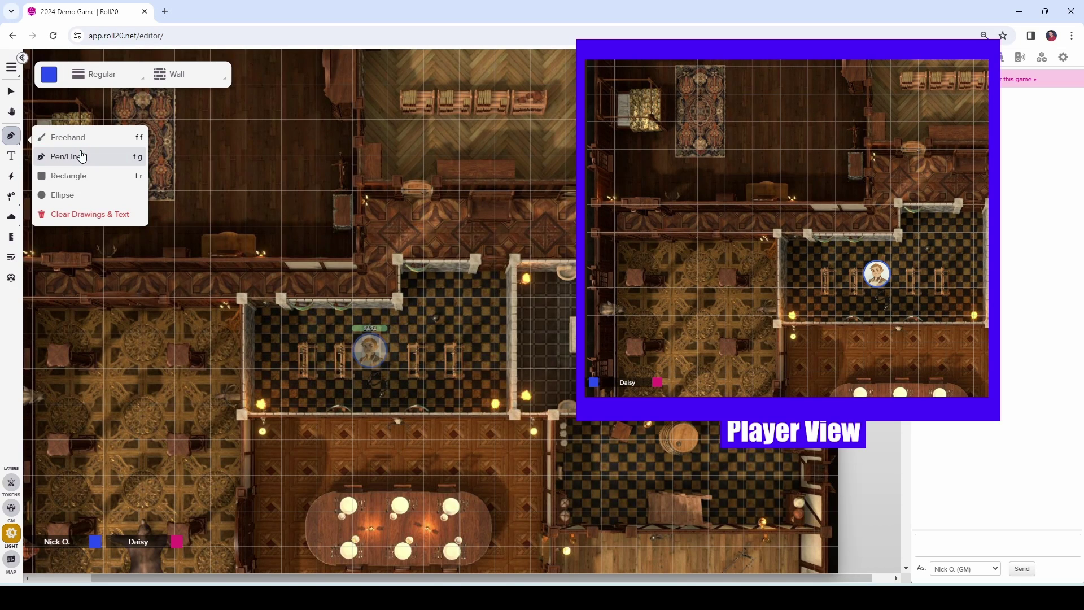
Draw a blue wall line down the room's right side, along the bottom and up the left side.
left_click(50, 81)
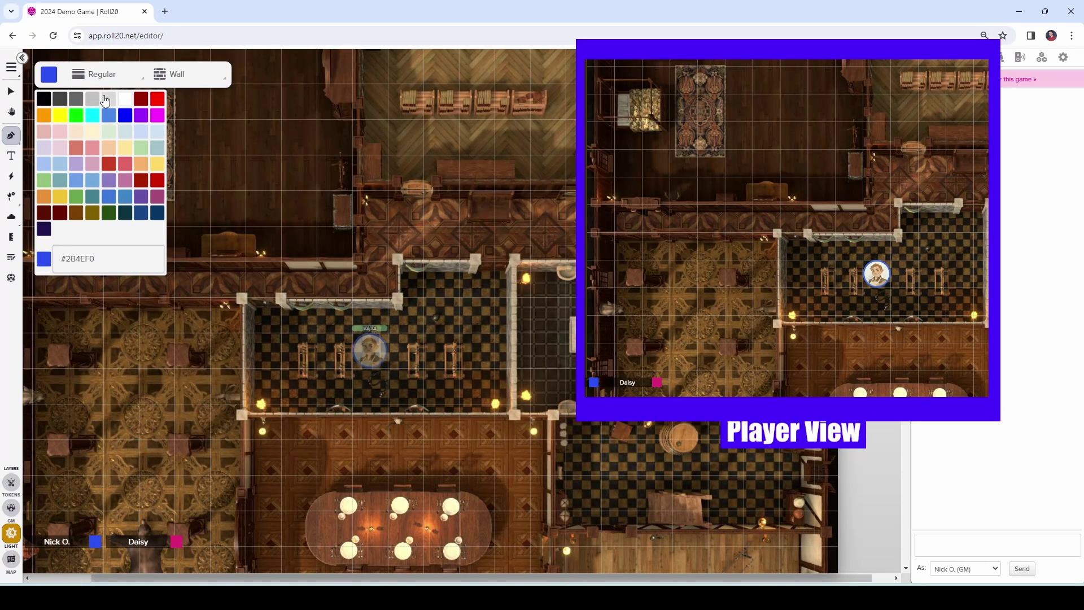
left_click(11, 136)
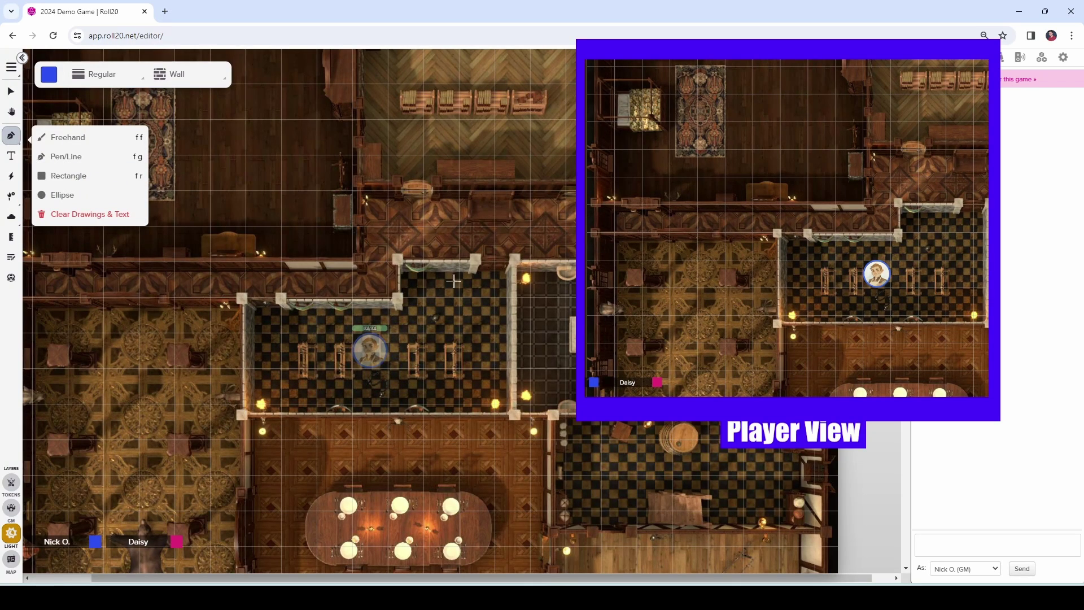
left_click(514, 258)
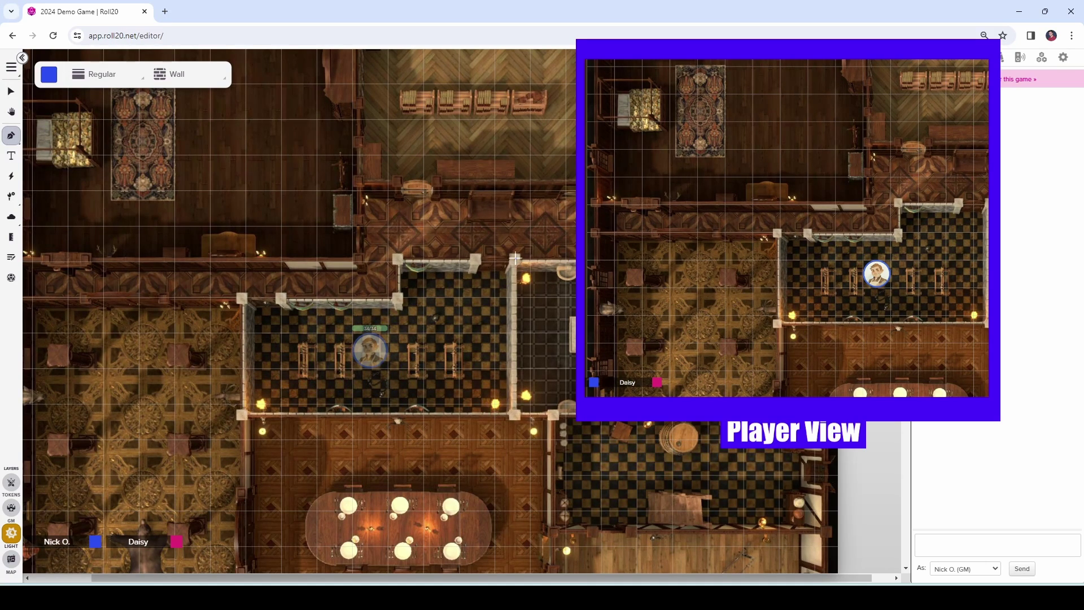
left_click(514, 415)
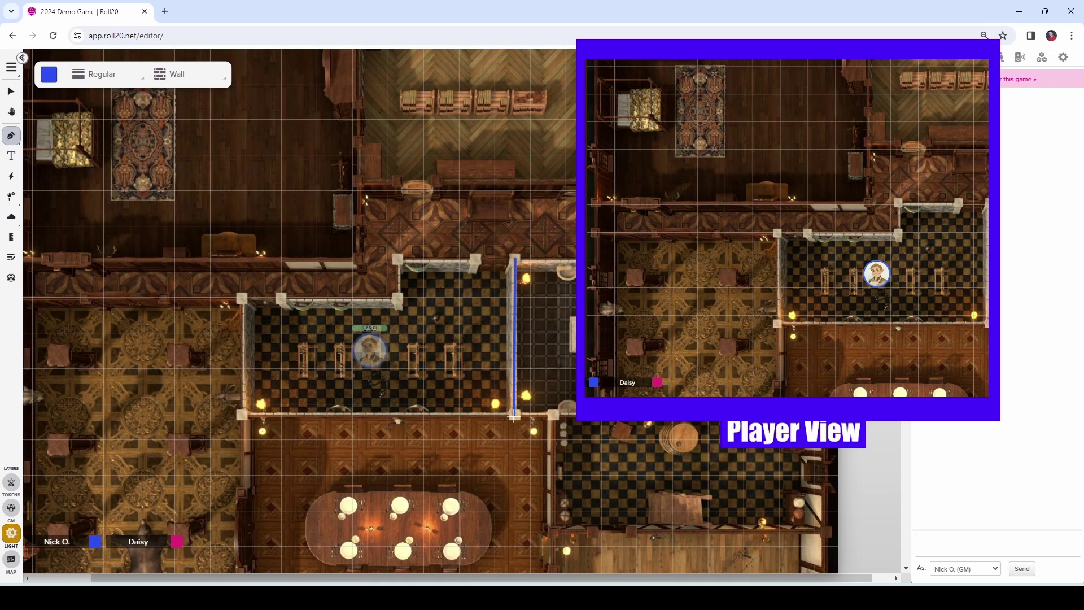
left_click(242, 414)
left_click(242, 295)
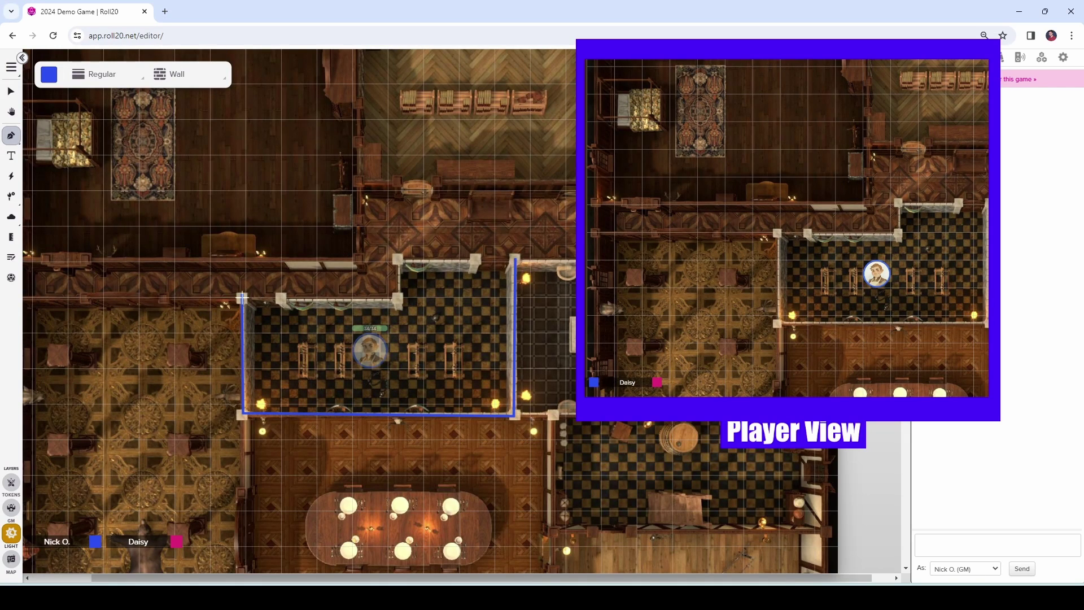
double_click(242, 295)
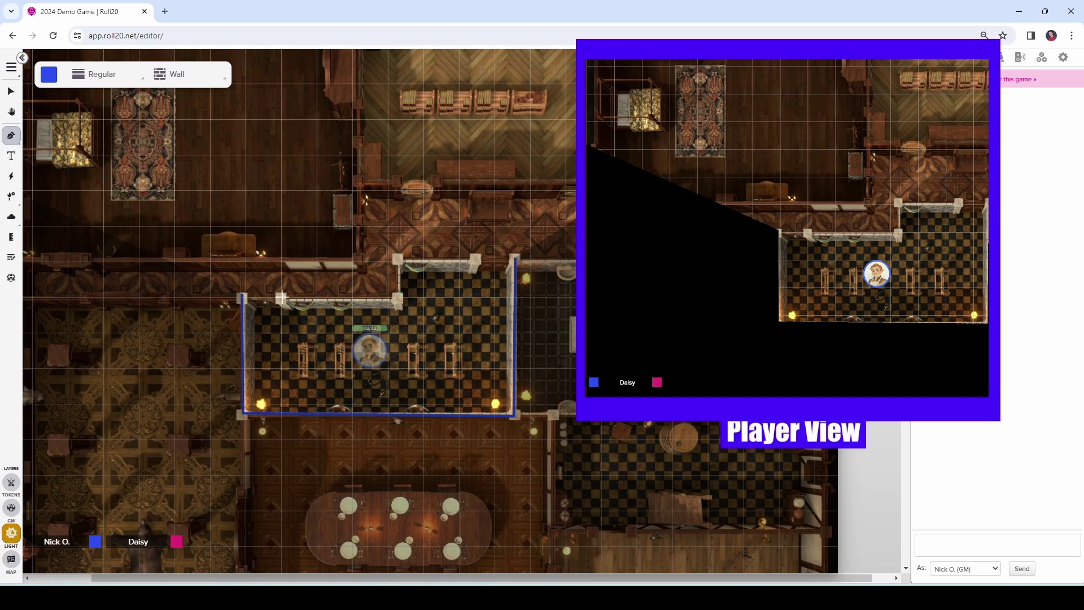
Trace blue walls along the room's stepped top edge, discarding the stray diagonal segment.
left_click_drag(281, 297, 399, 299)
left_click(400, 260)
left_click(474, 258)
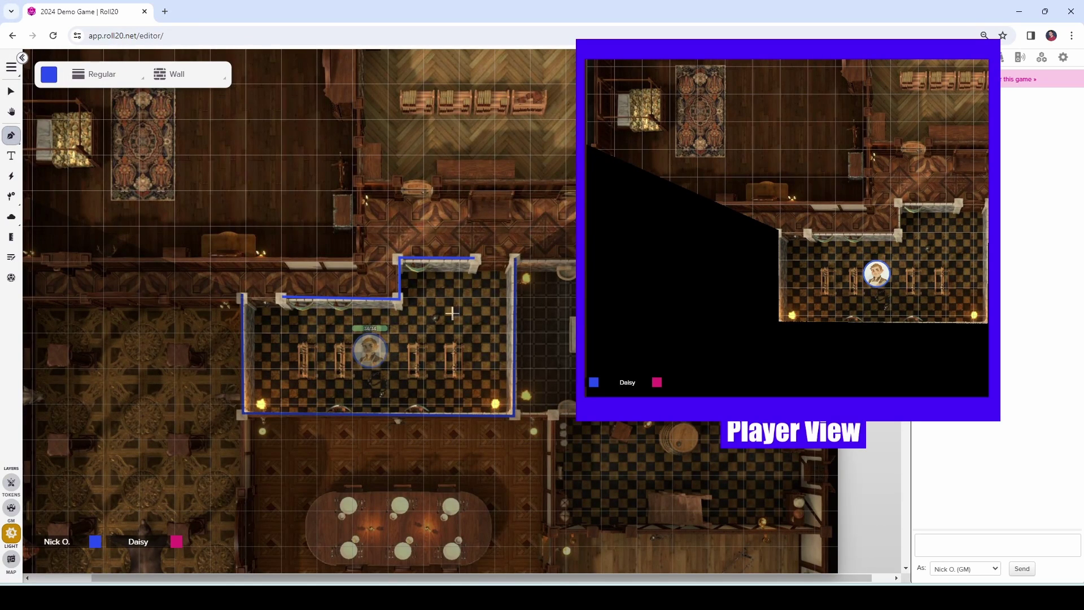
left_click(452, 313)
key("Escape")
double_click(473, 261)
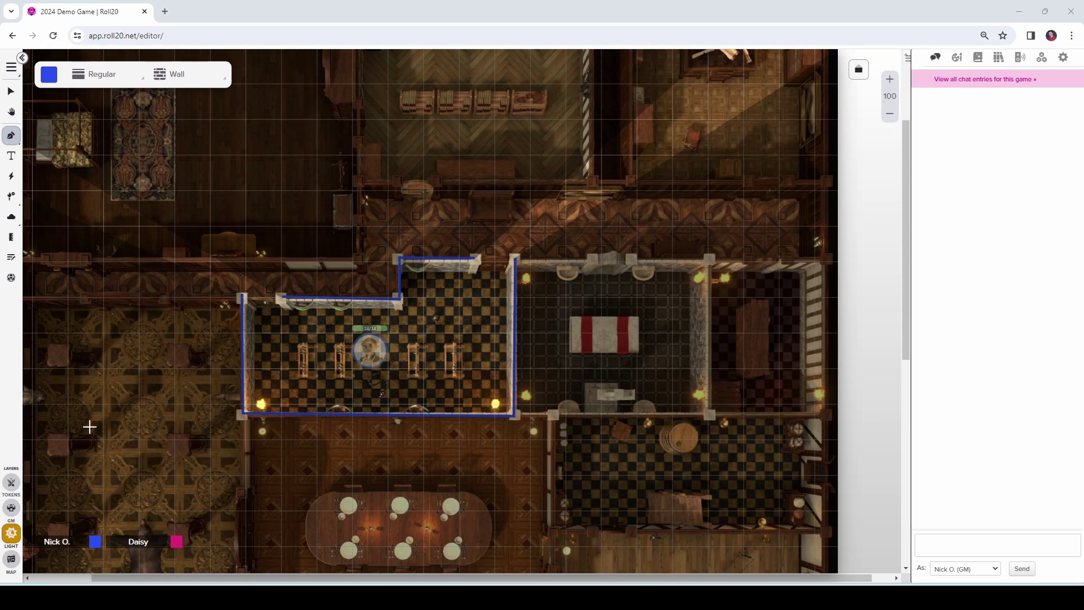
Select the token on the Tokens layer and preview its line of sight with Ctrl+L.
left_click(12, 484)
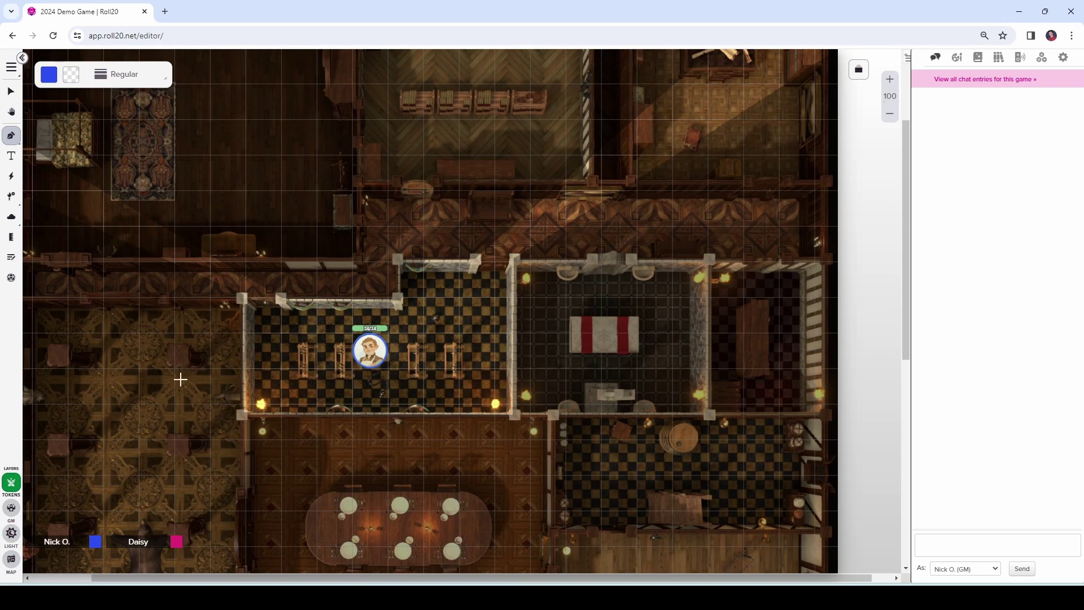
left_click(11, 92)
left_click(377, 348)
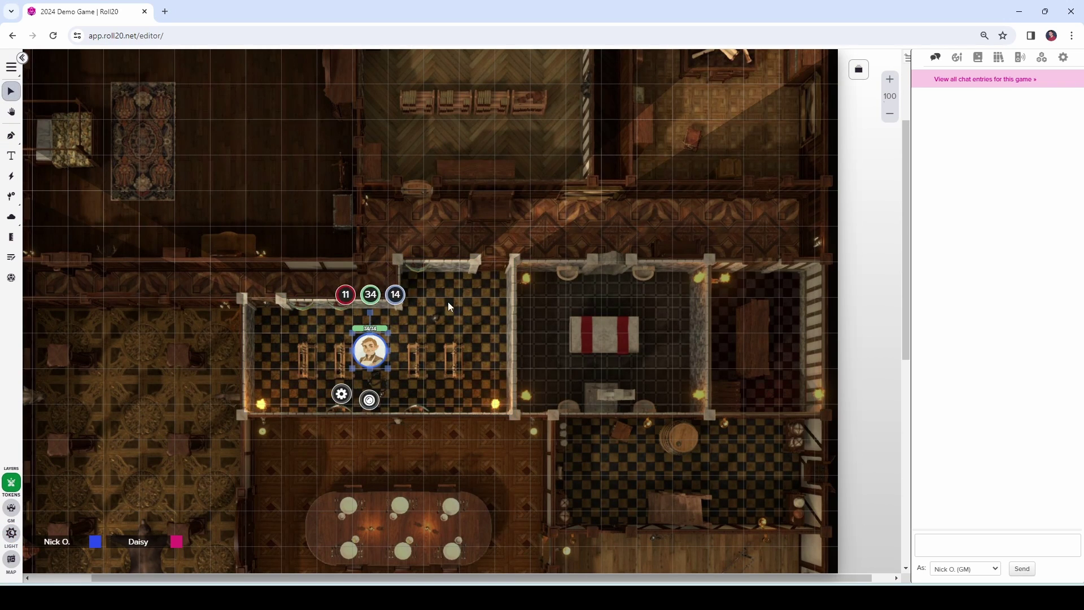
key("ctrl+l")
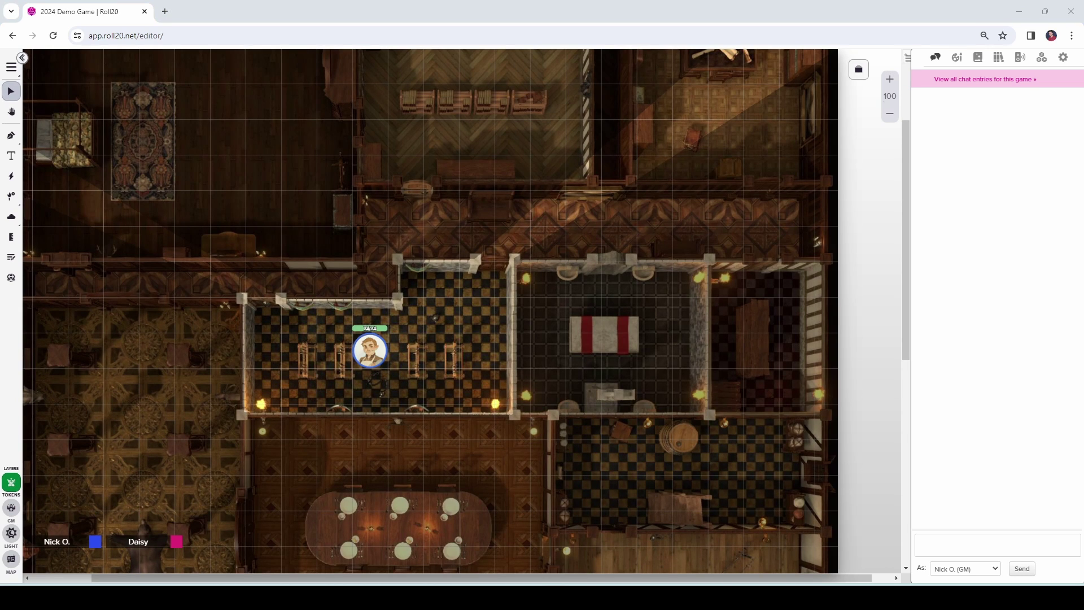
left_click(11, 533)
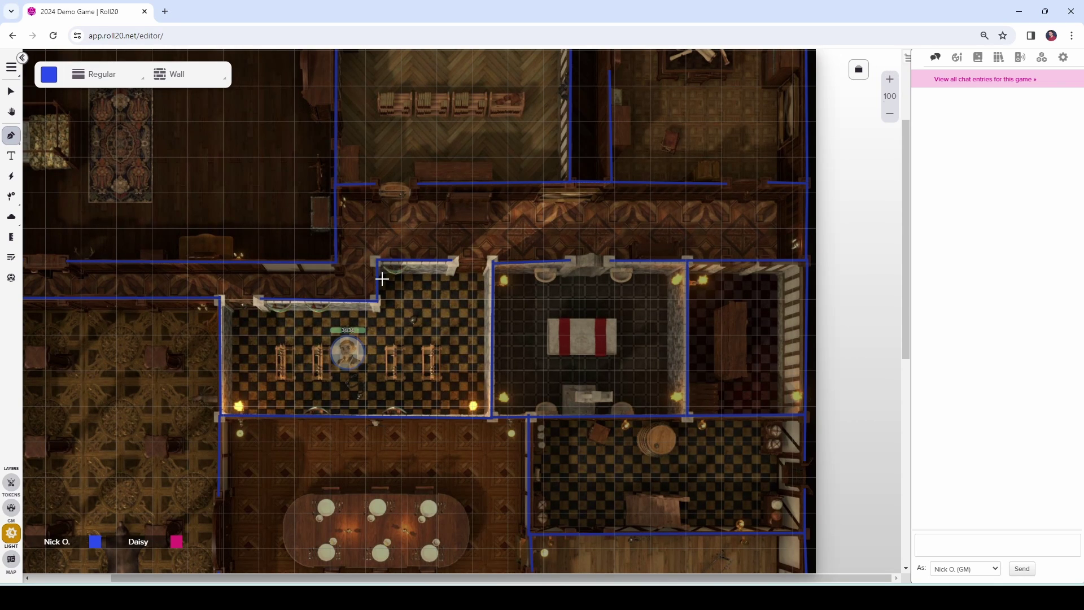
Set up door placement with restricted token movement and an orange door line colour.
scroll(382, 279, "left", 1)
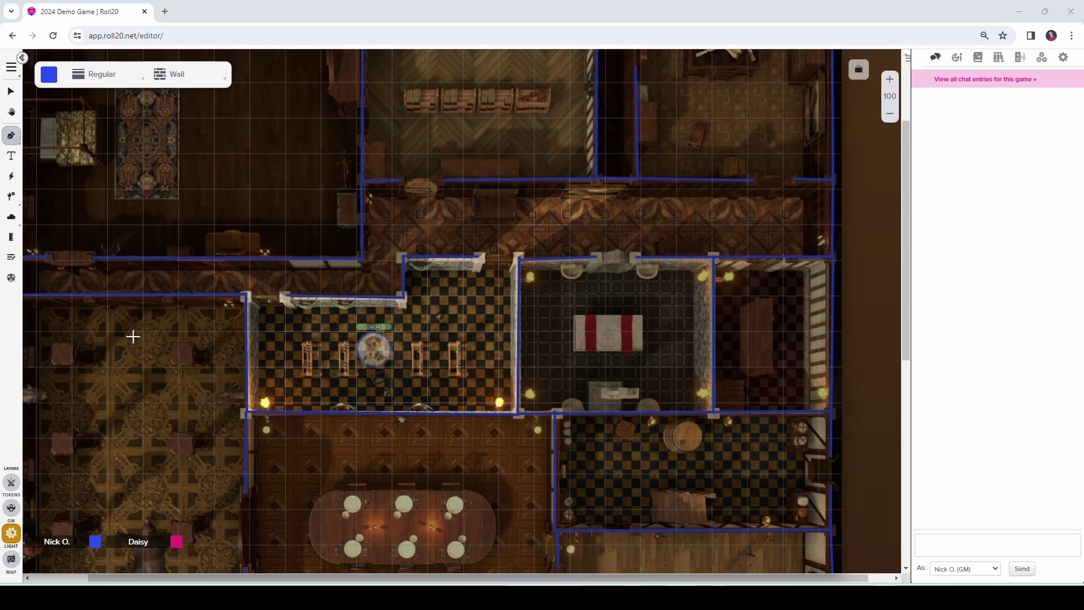
left_click(14, 202)
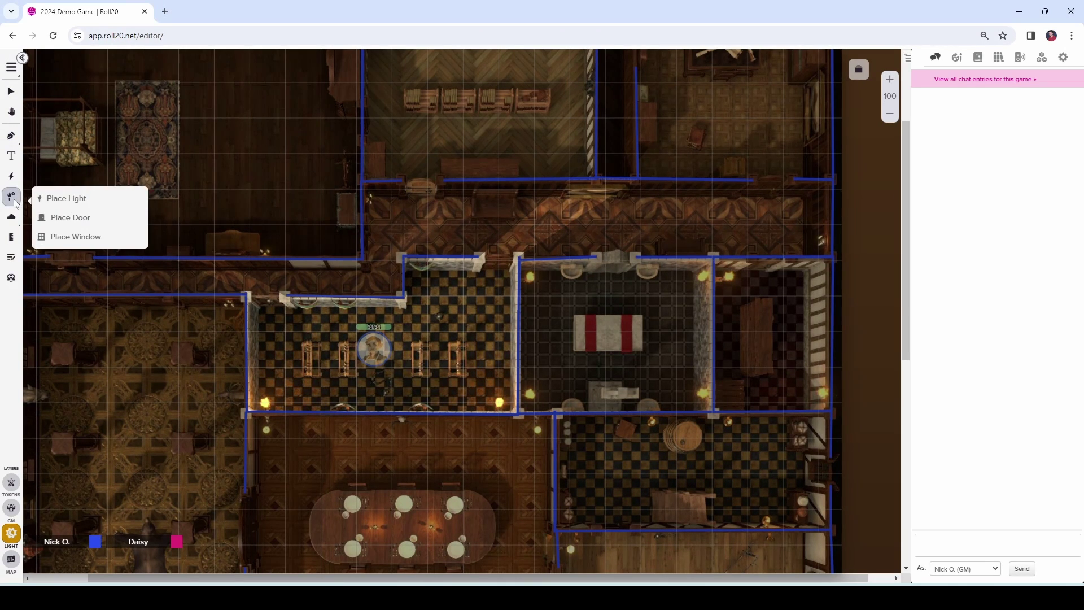
left_click(75, 218)
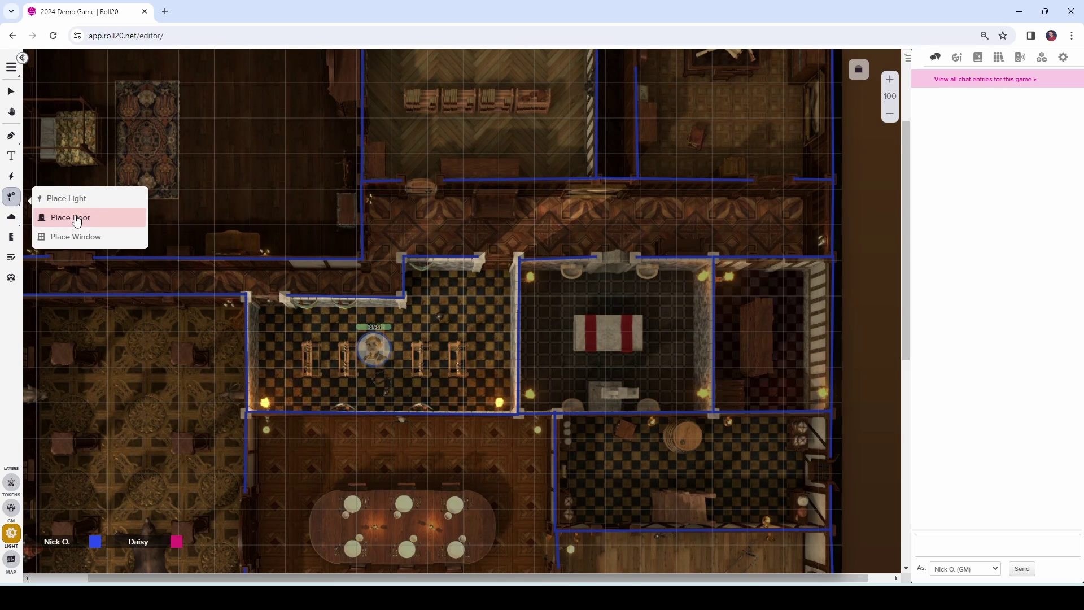
left_click(77, 219)
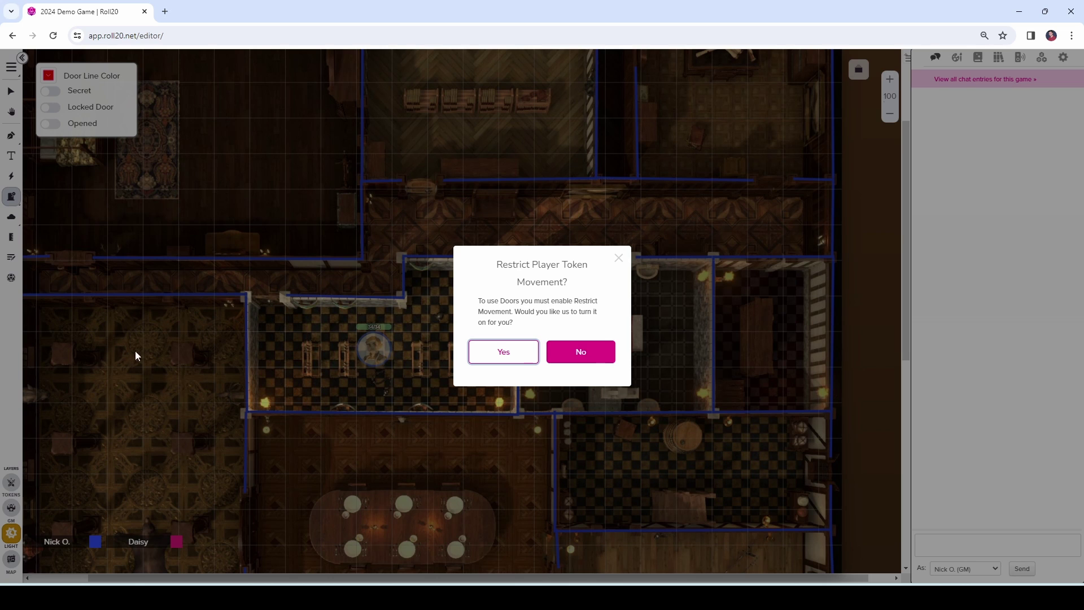
left_click(503, 353)
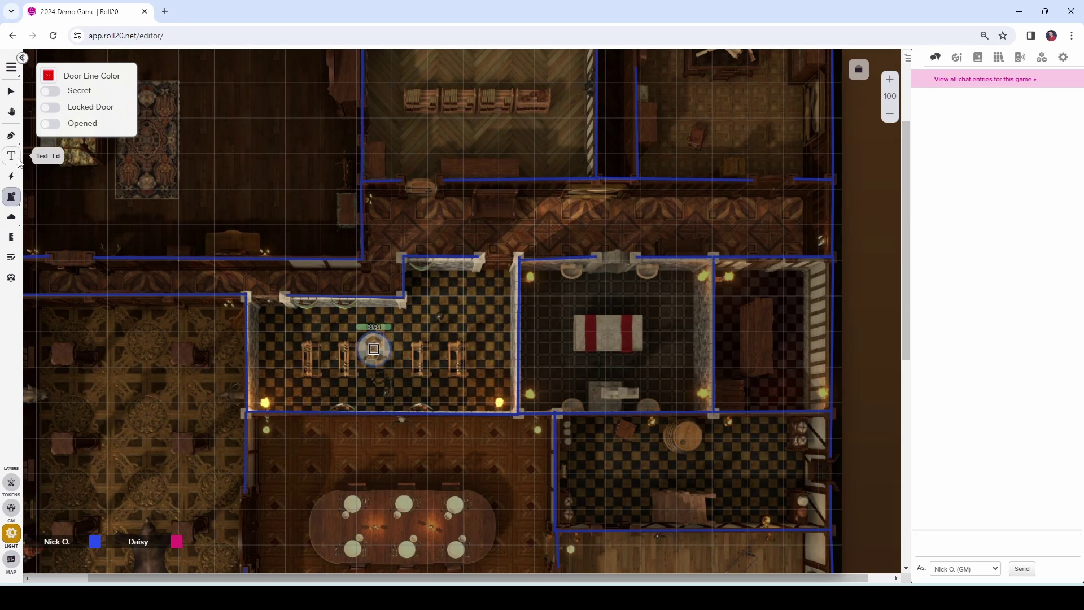
left_click(49, 76)
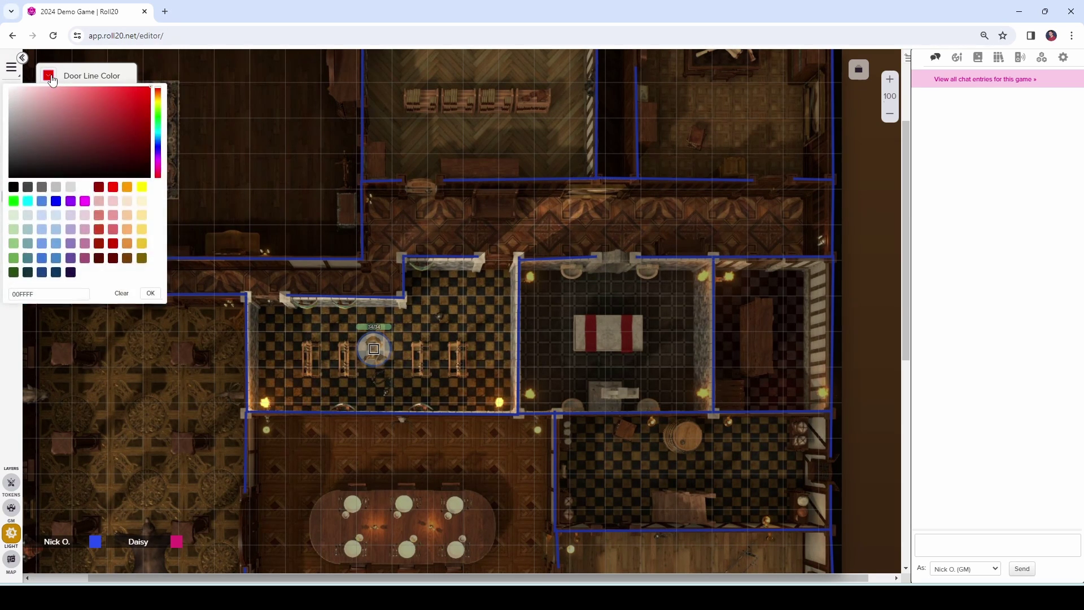
left_click(126, 189)
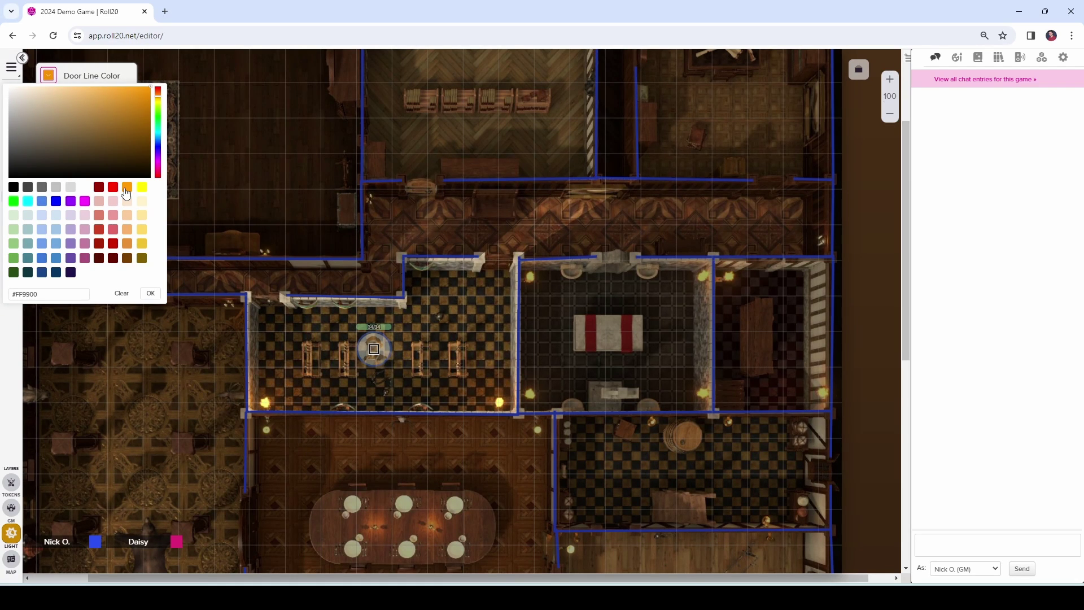
left_click(149, 293)
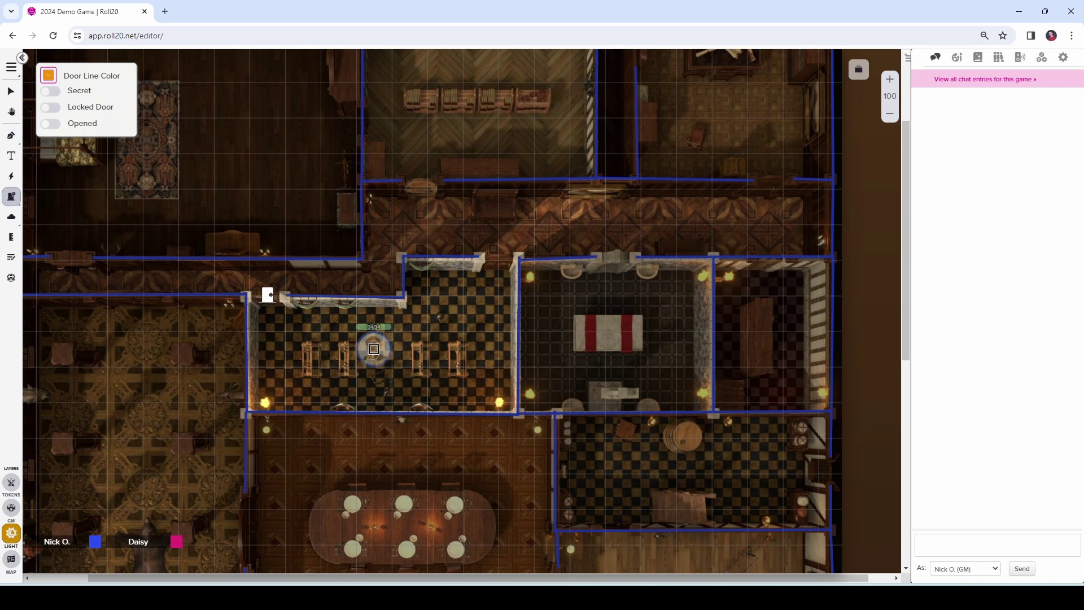
Place doors on the room's upper-left and top walls and stretch each across its opening.
left_click(268, 294)
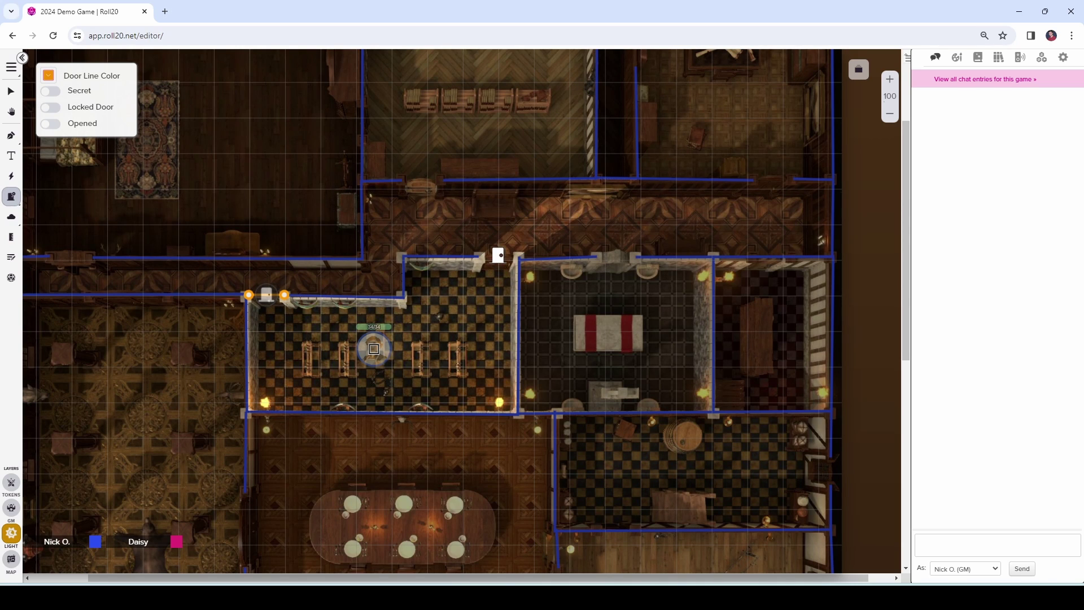
left_click(498, 255)
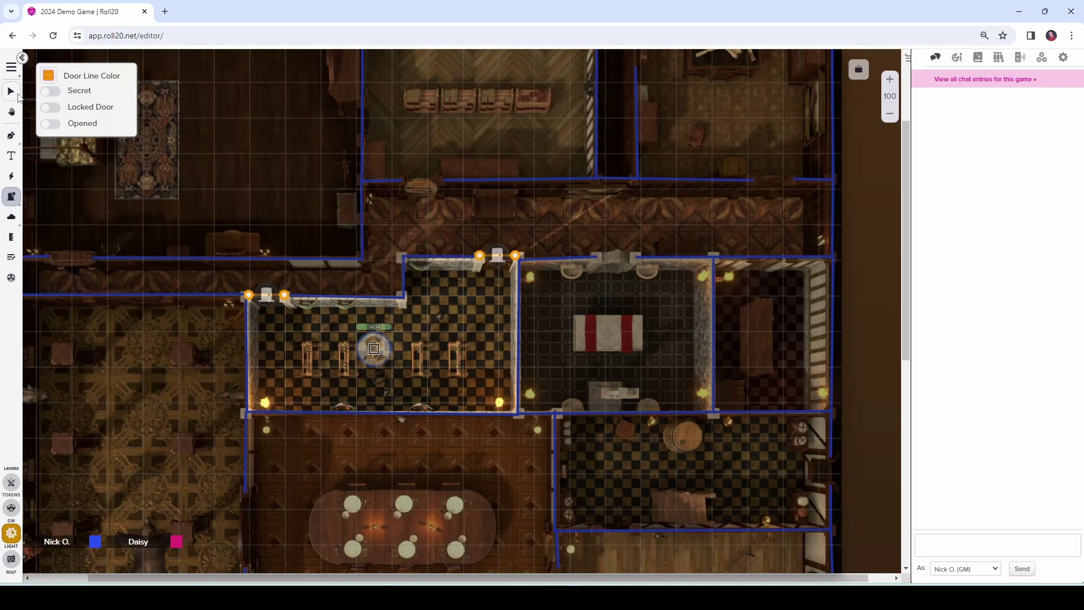
left_click(13, 94)
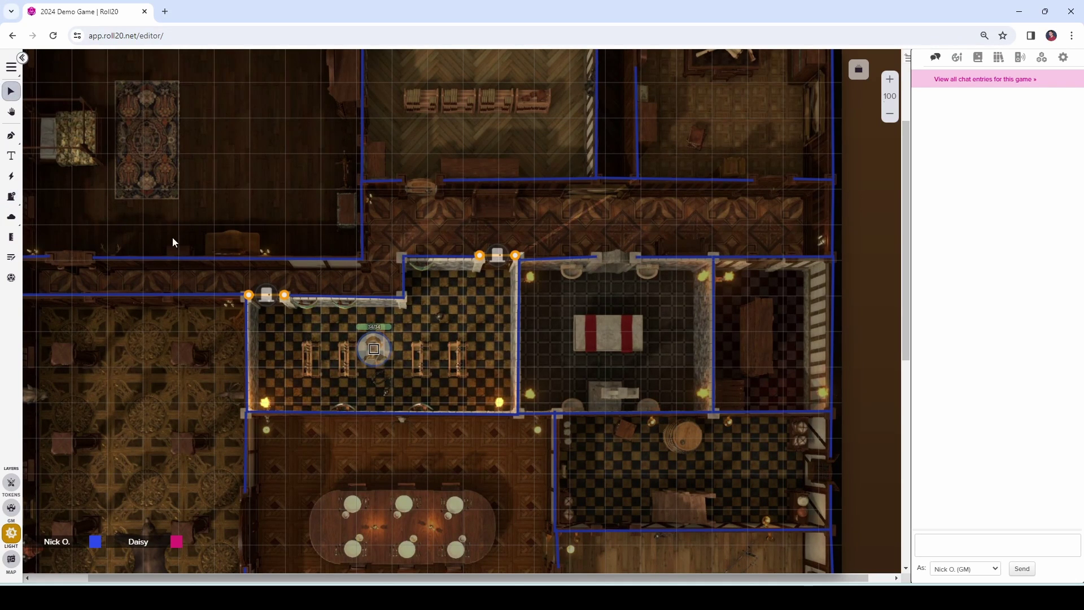
left_click_drag(283, 294, 292, 296)
left_click_drag(474, 257, 516, 258)
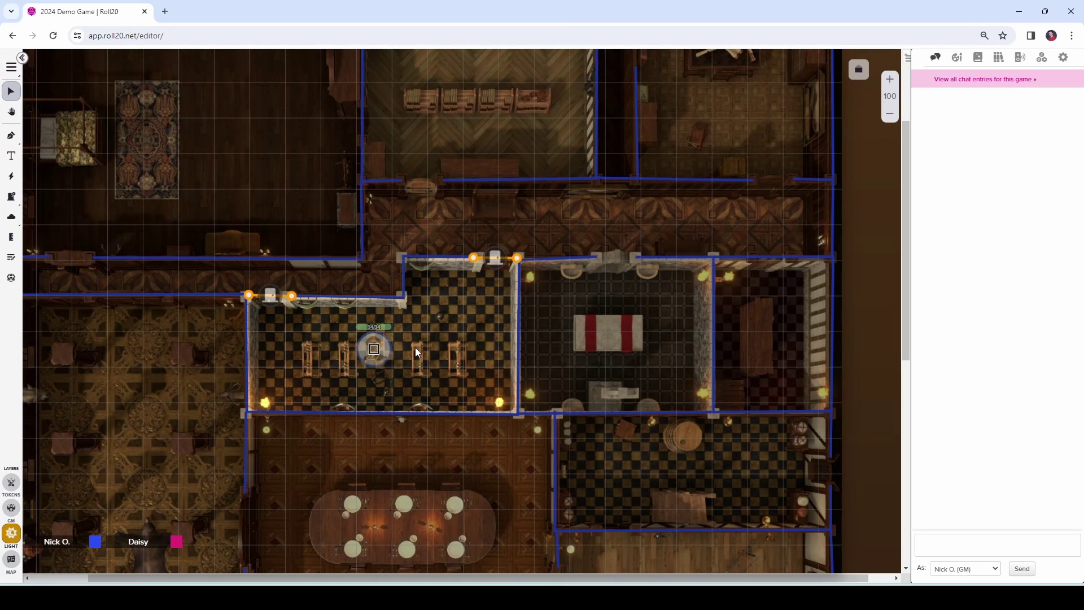
Preview the portrait token's vision, then shorten the upper-left door from its right end.
left_click(12, 482)
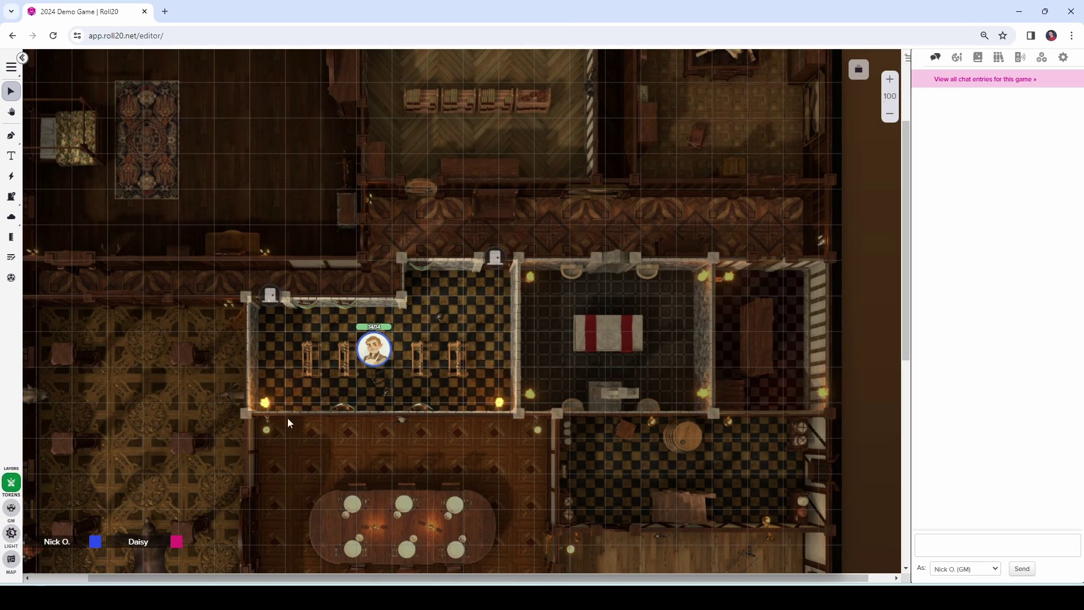
left_click(373, 350)
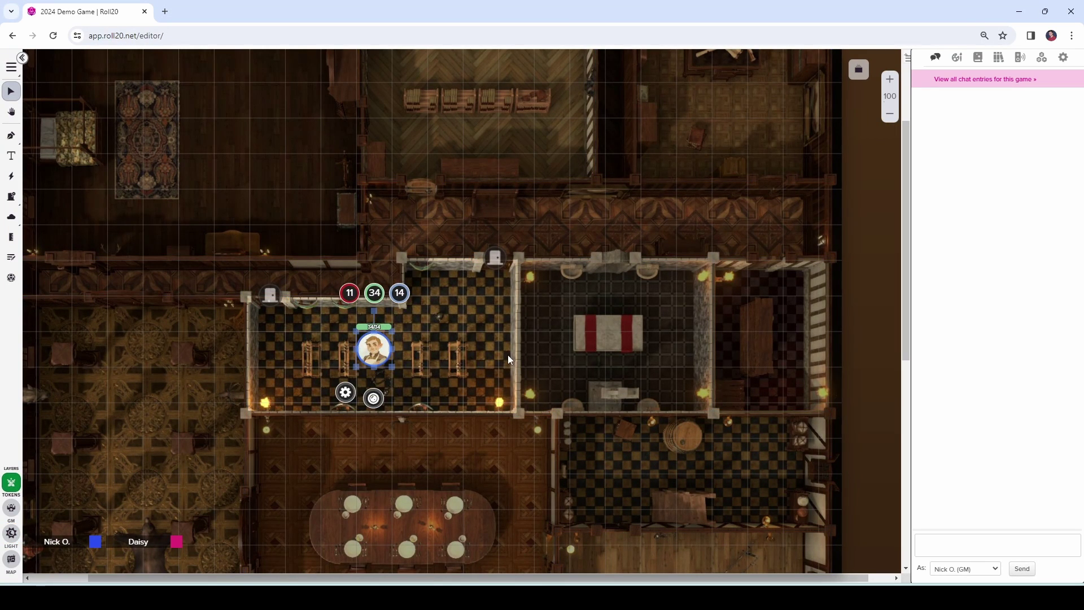
key("ctrl+l")
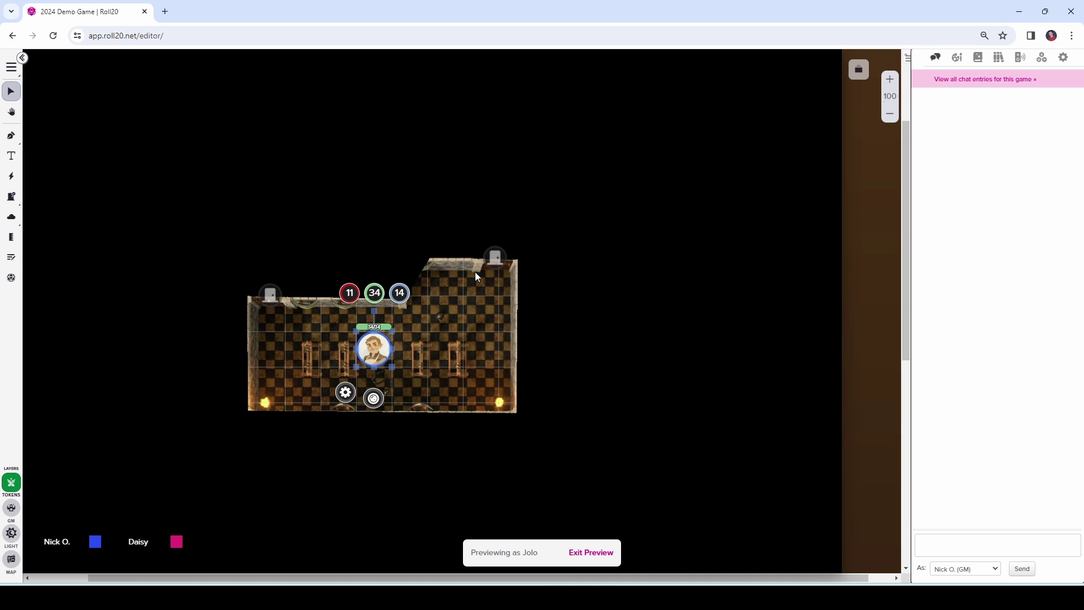
key("Escape")
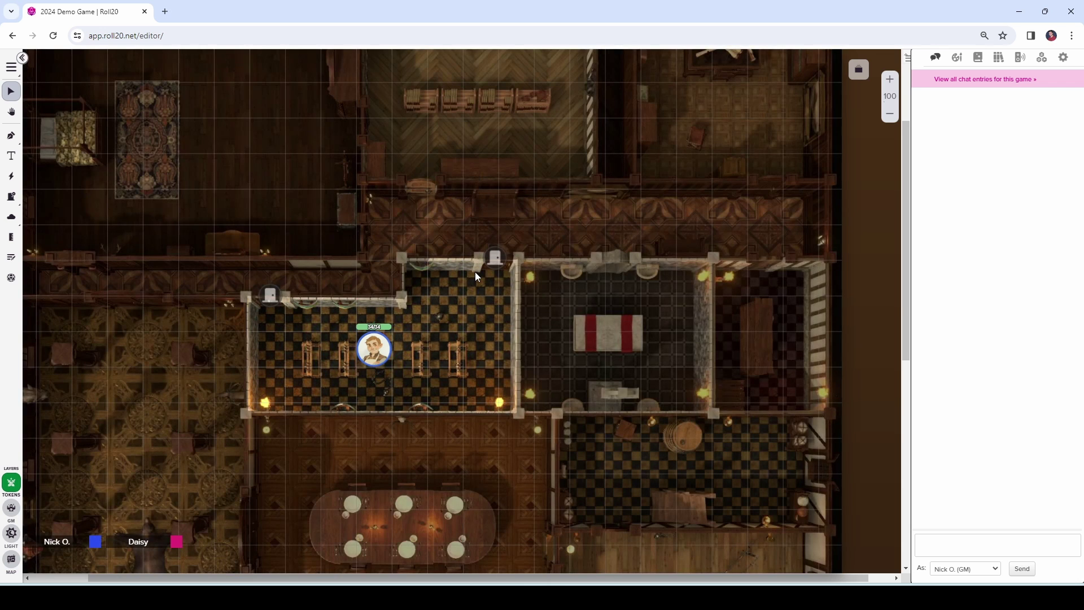
left_click(12, 532)
left_click_drag(292, 295, 278, 301)
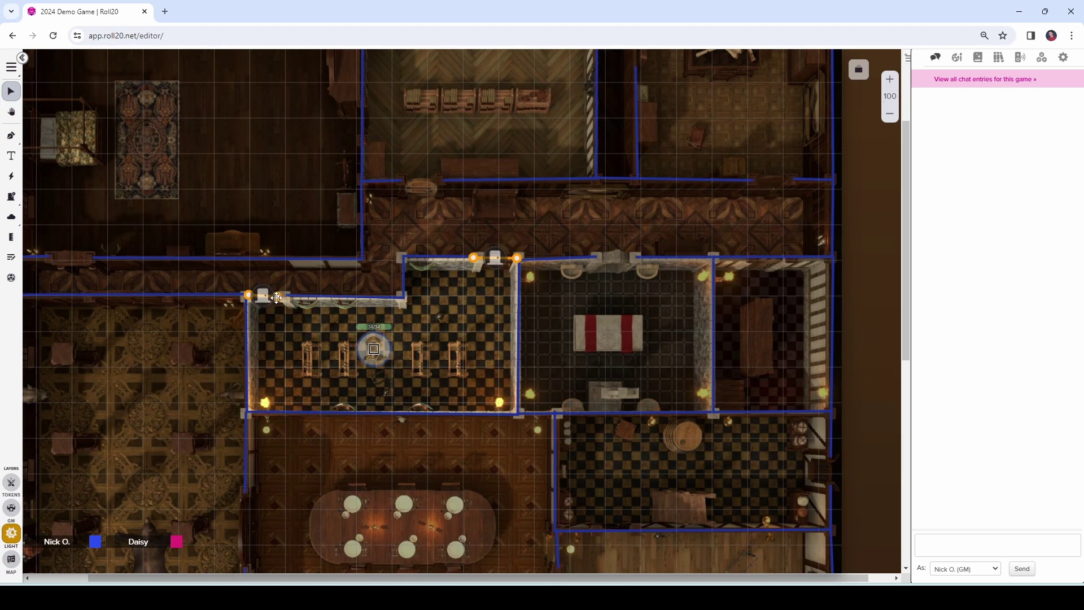
Move the token beside the room's west wall while previewing its vision.
left_click(11, 482)
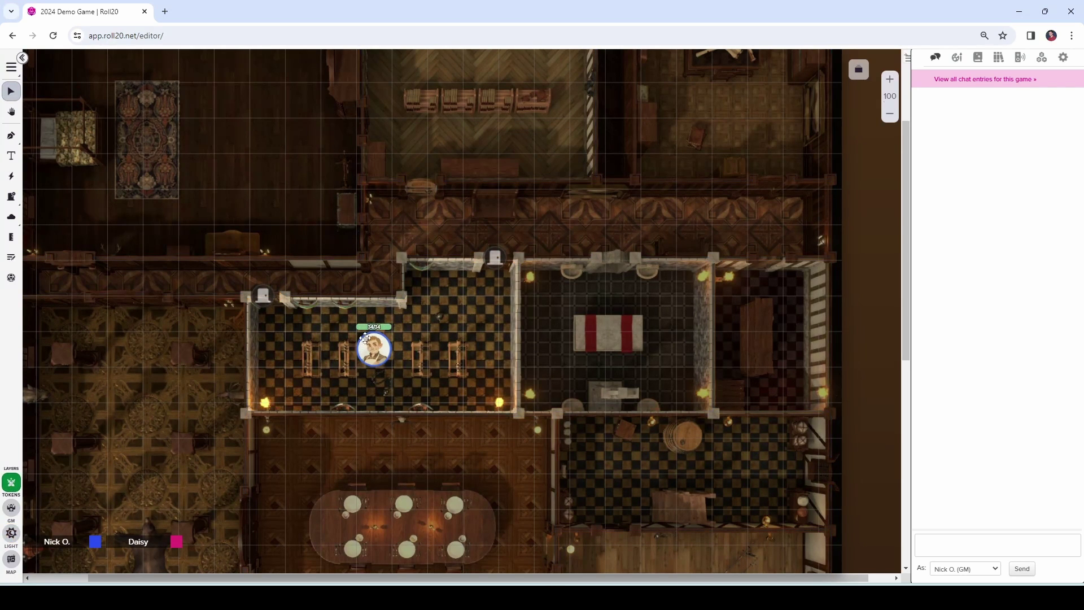
key("ctrl+l")
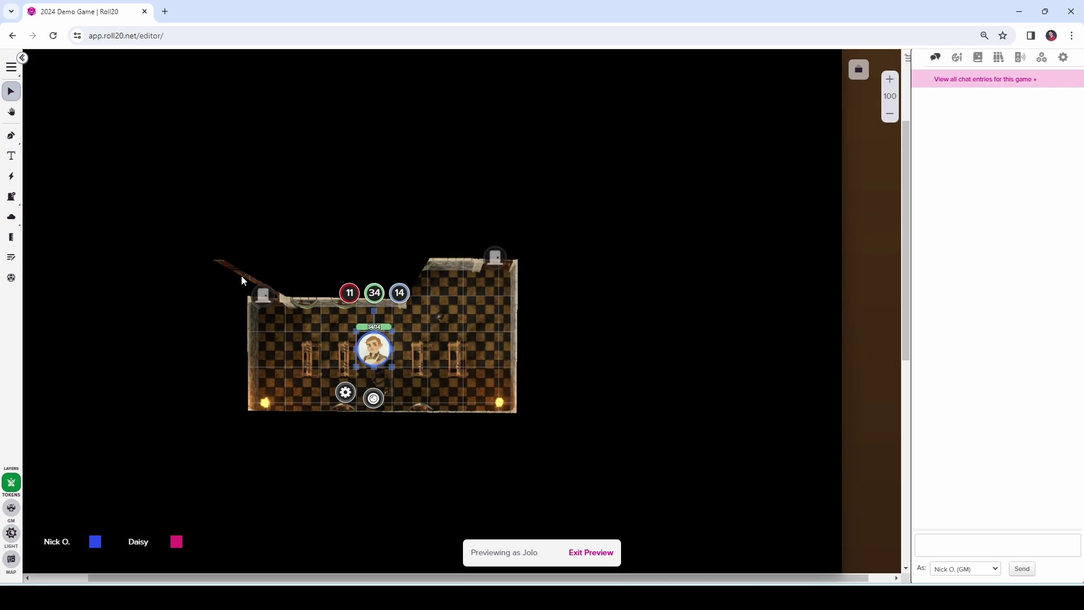
mouse_move(380, 350)
left_mouse_down()
mouse_move(292, 352)
mouse_move(306, 350)
left_mouse_up()
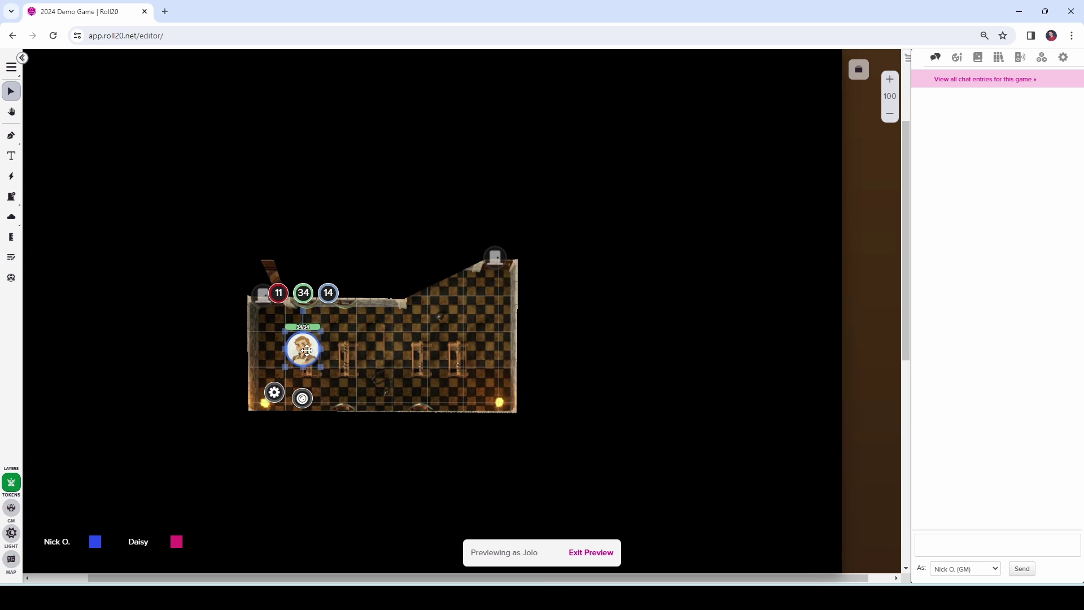
left_click(590, 552)
Widen the upper-left door back to the right and recheck the token's vision preview.
left_click(11, 533)
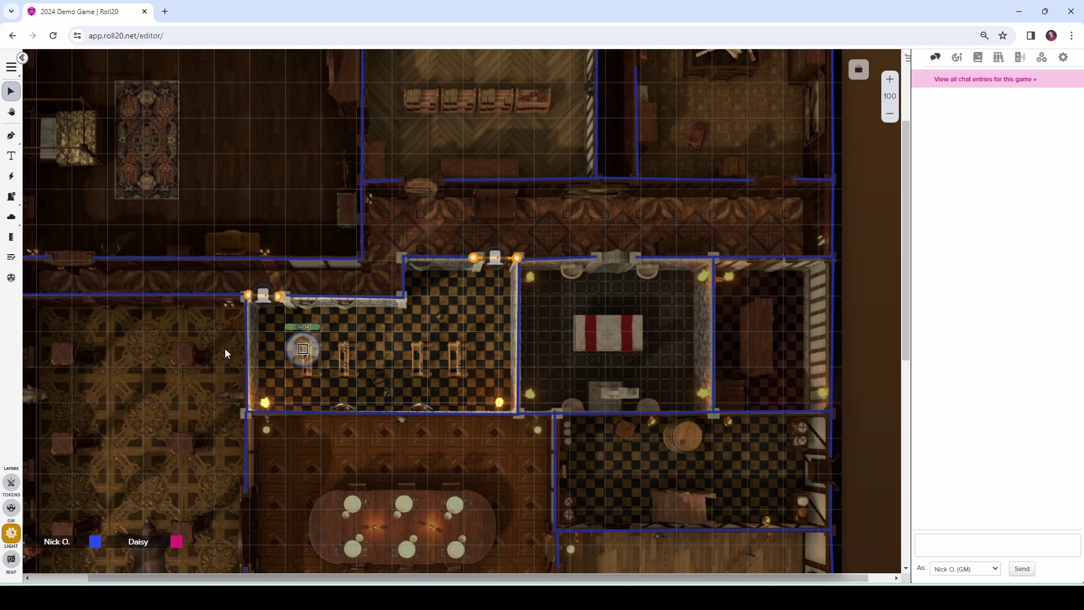
left_click_drag(277, 297, 289, 295)
left_click(12, 481)
left_click(289, 344)
key("ctrl+l")
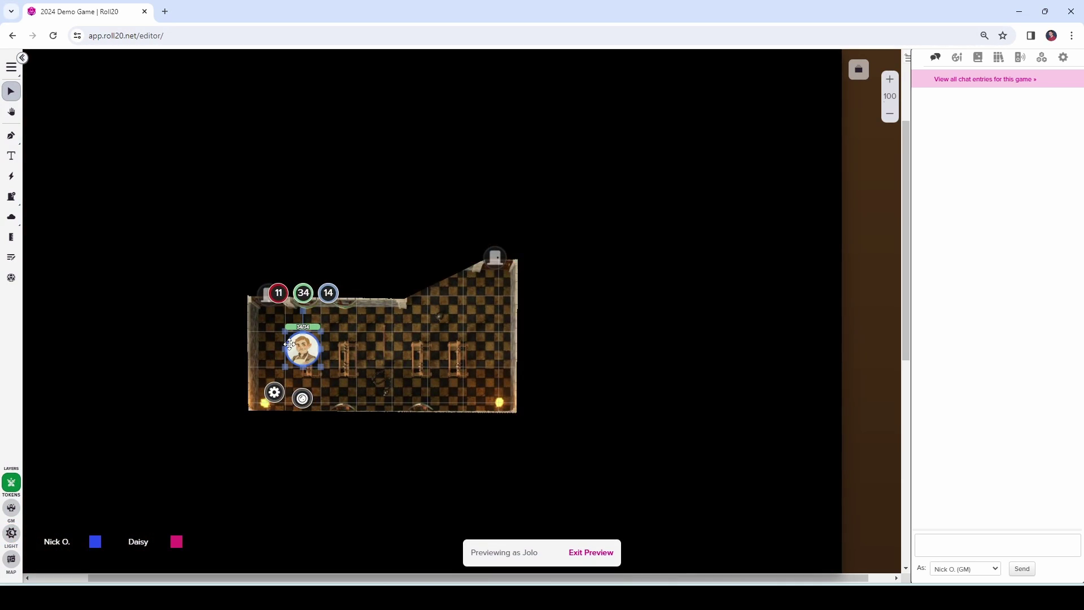
left_click(377, 362)
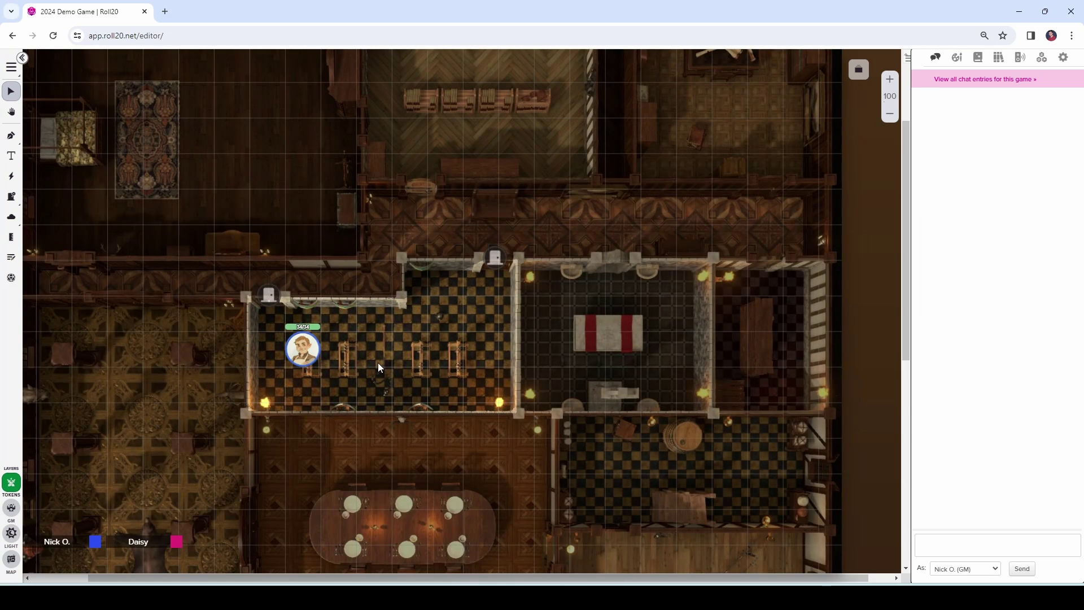
Try the upper-left door opened, closed, then locked, checking how it shows to players.
left_click(272, 300)
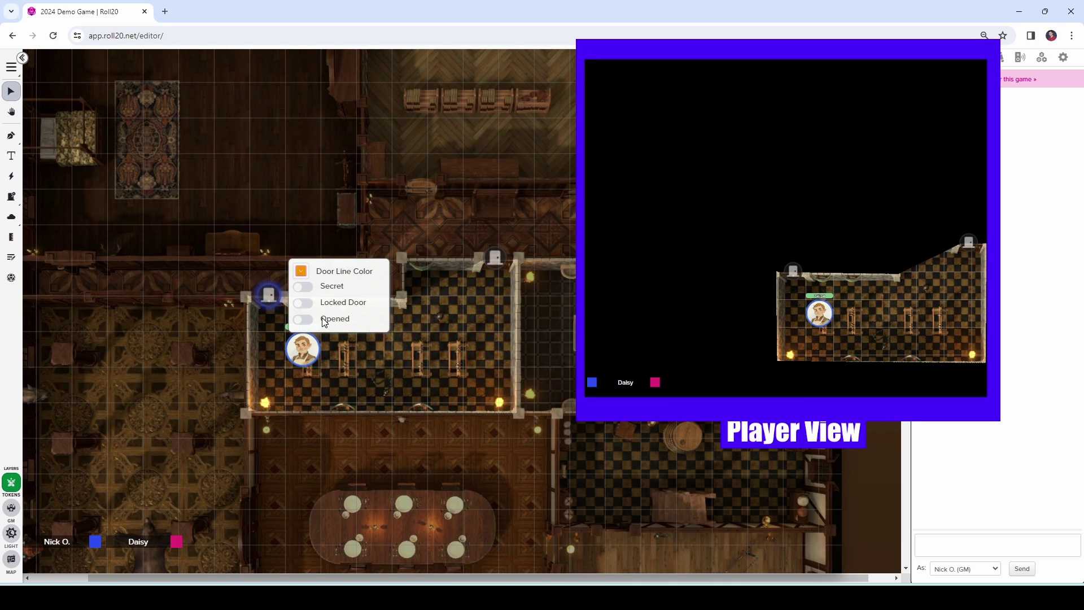
left_click(303, 320)
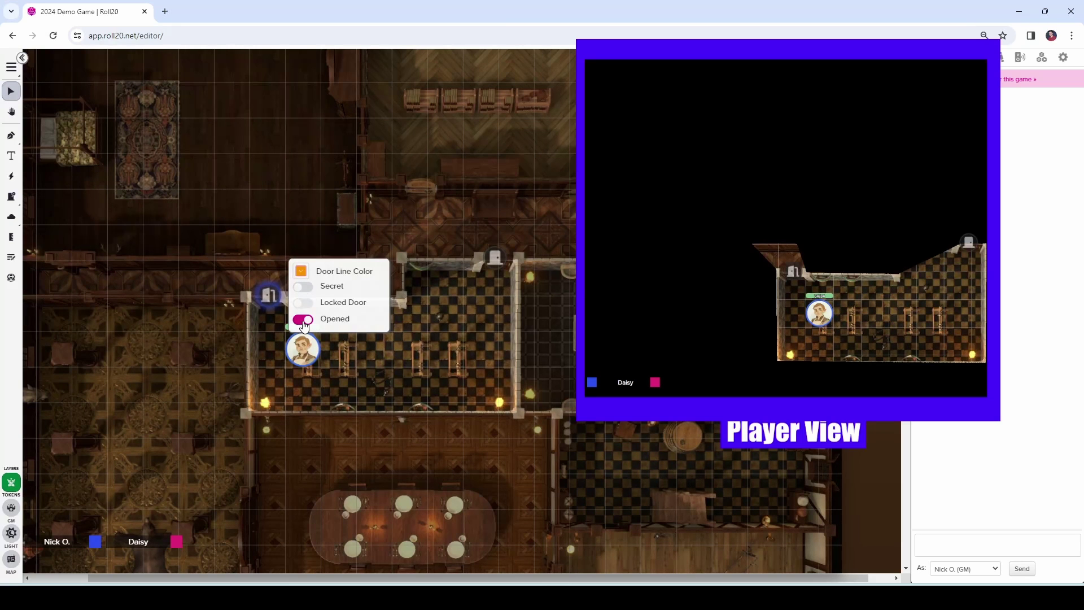
left_click(303, 319)
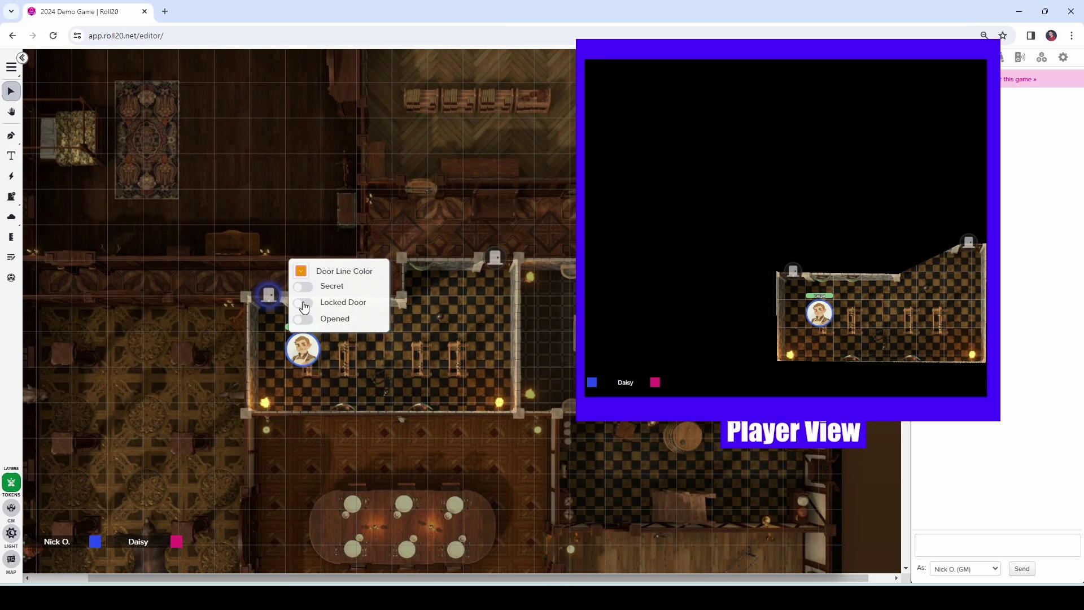
left_click(304, 304)
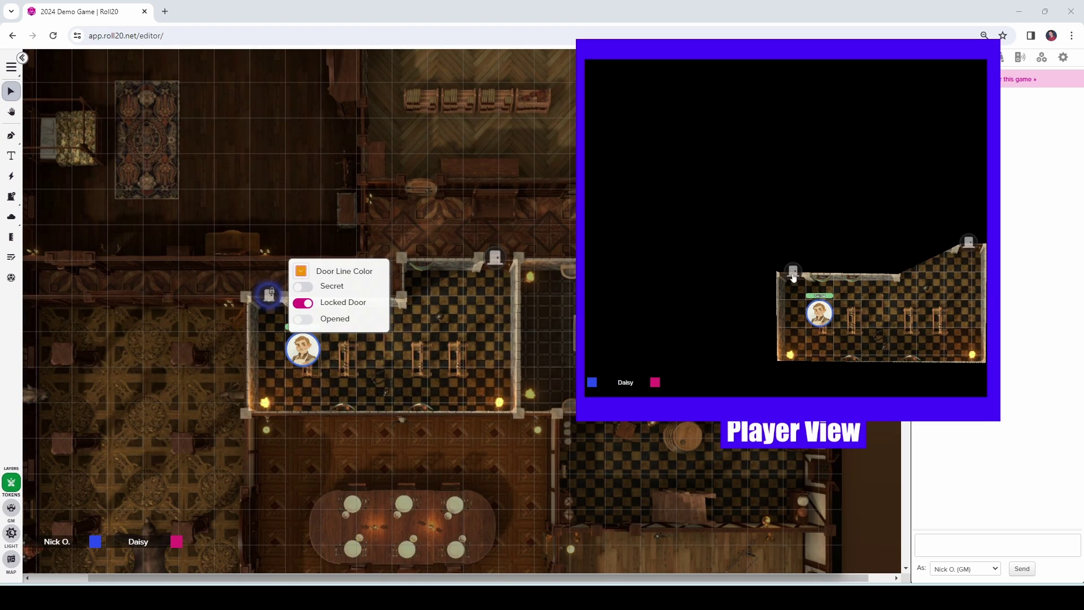
left_click(793, 276)
Unlock the upper-left door and leave it set to Opened.
left_click(305, 304)
left_click(303, 320)
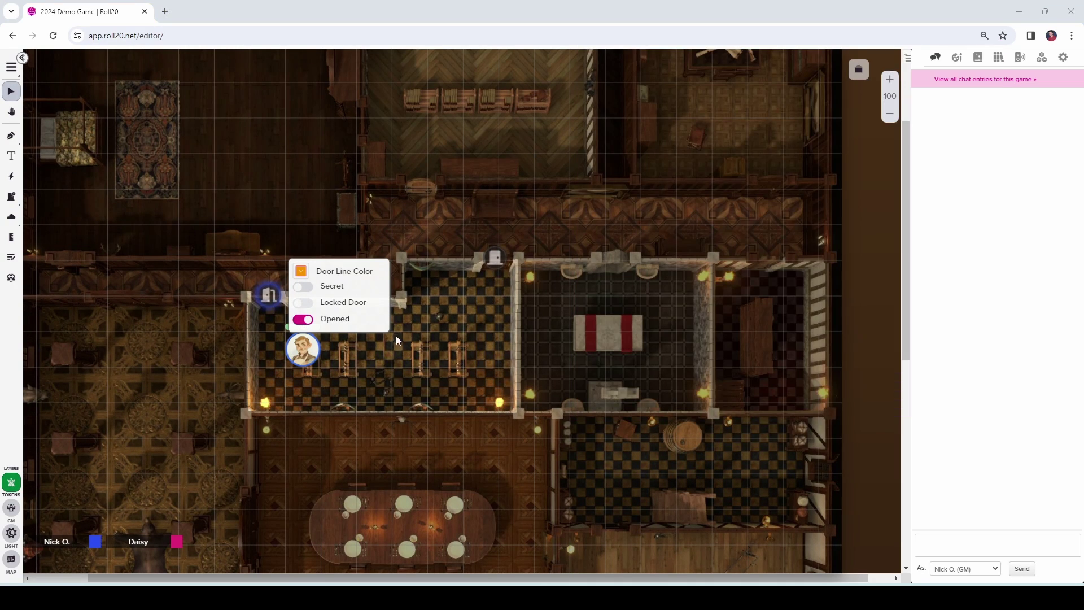
left_click(303, 348)
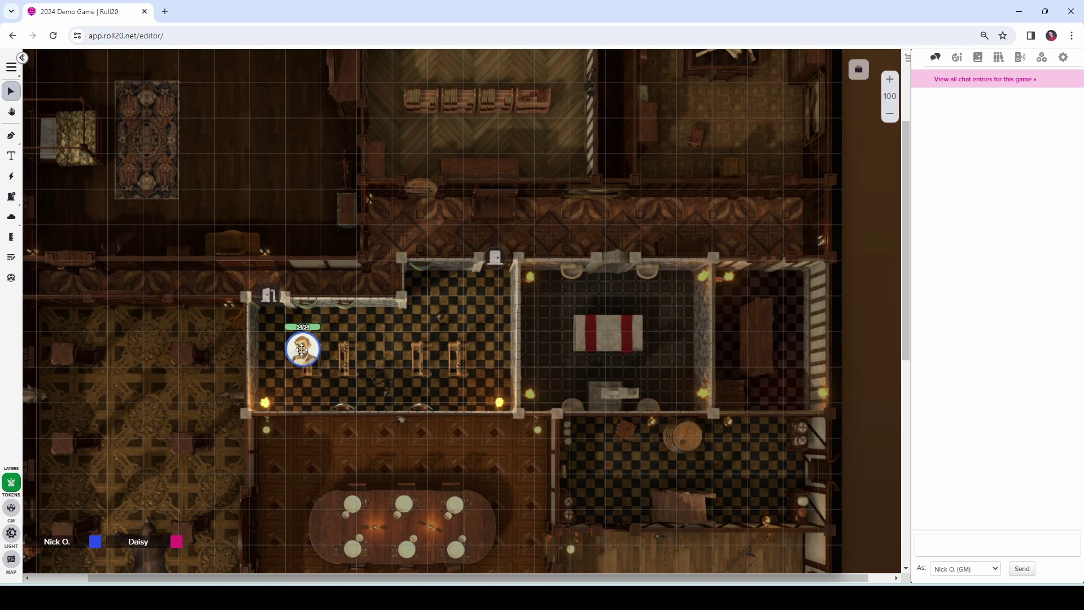
Duplicate the selected token and move the copy up into the upper room.
key("ctrl+c")
key("ctrl+v")
left_click_drag(370, 306, 565, 97)
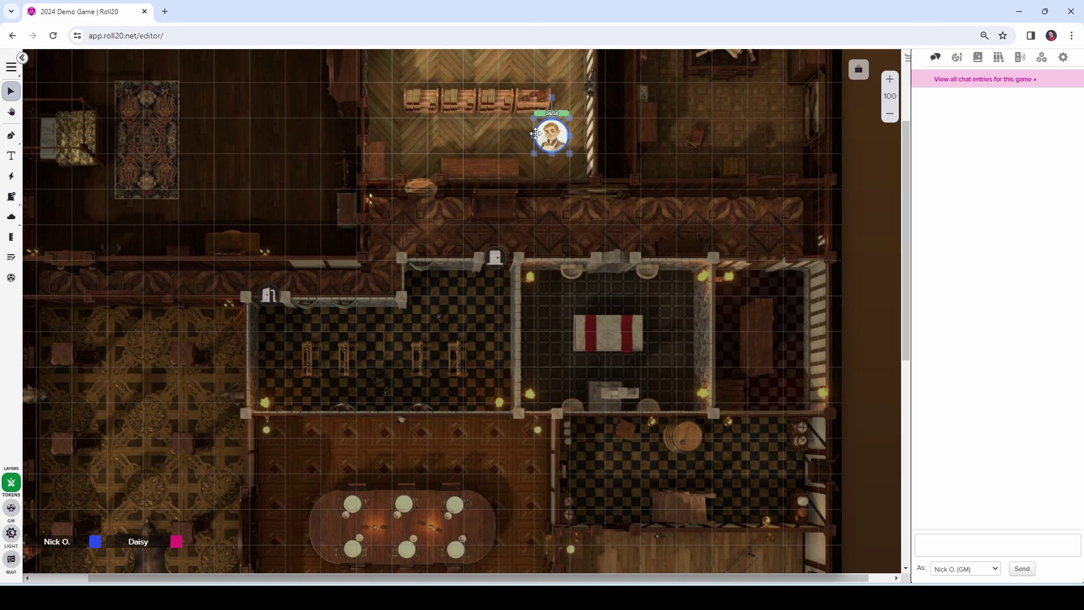
scroll(565, 140, "up", 1)
scroll(564, 140, "up", 2)
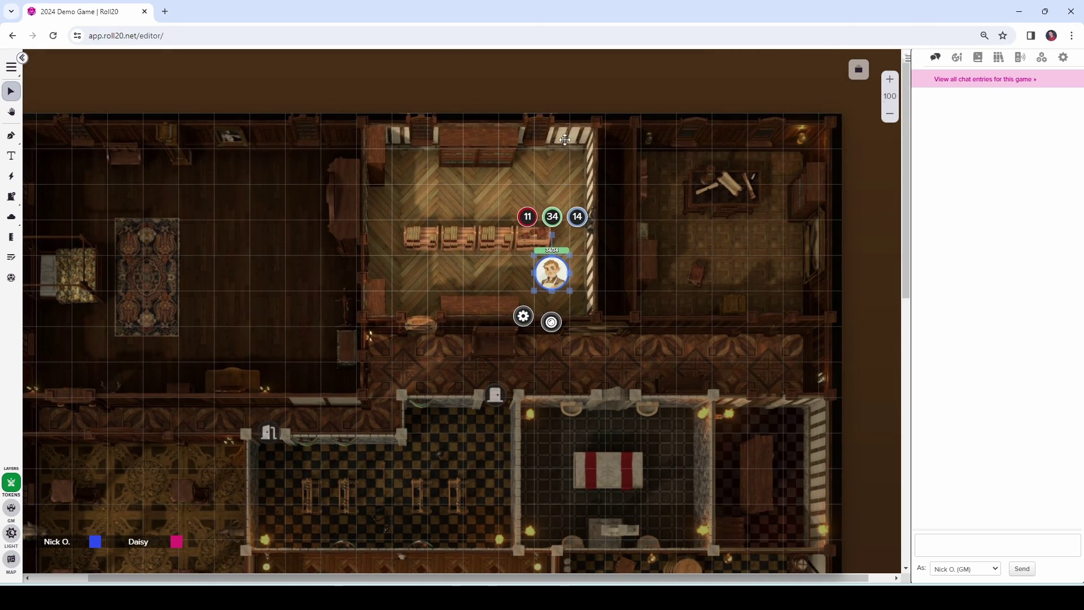
Place a red-lined door in the top wall just right of the striped divider.
left_click(12, 533)
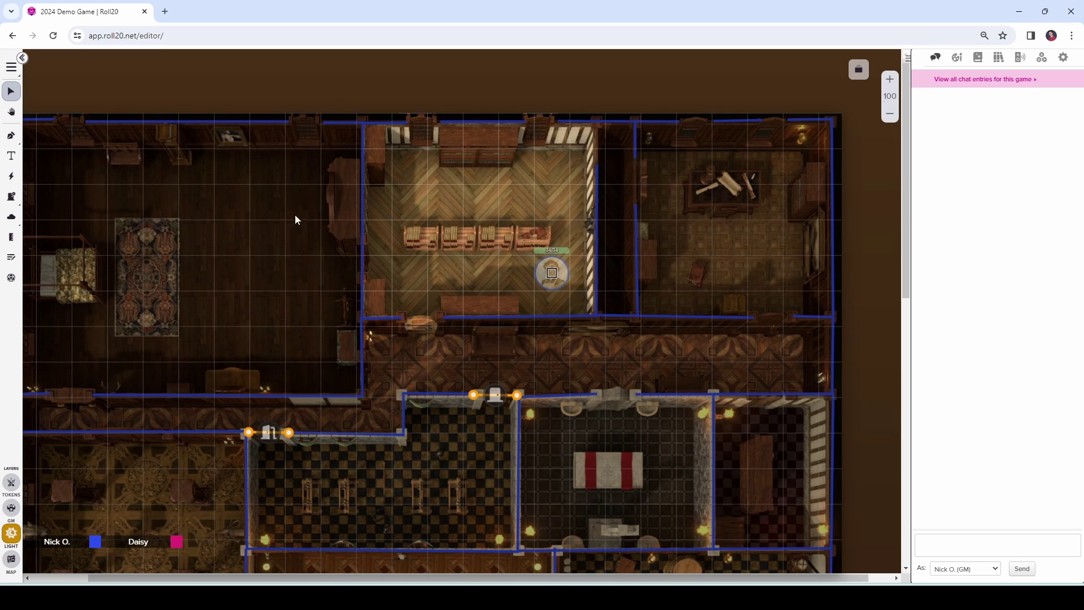
left_click(16, 197)
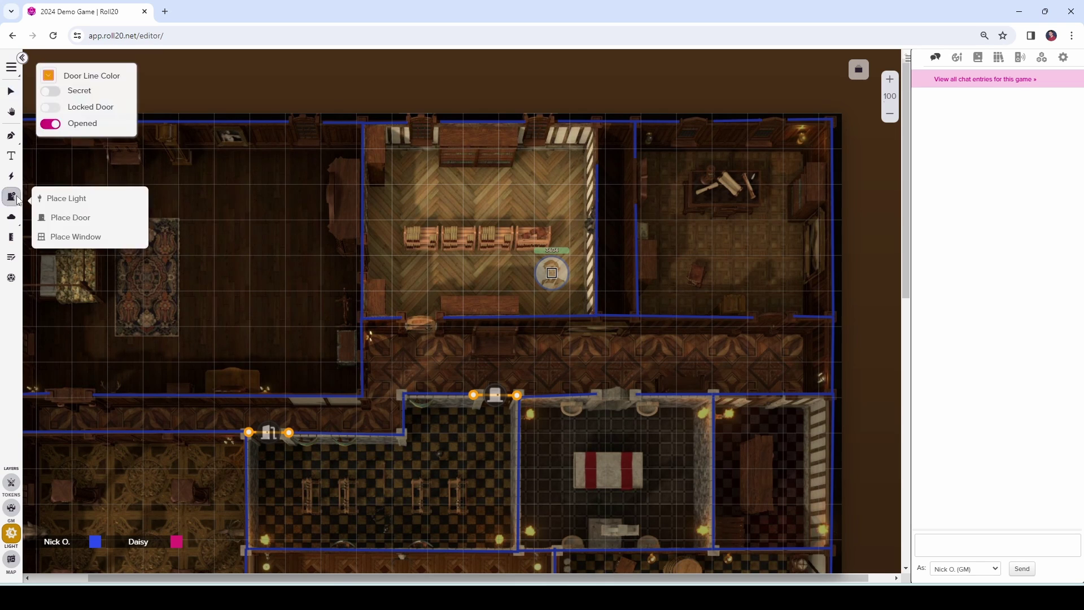
left_click(51, 78)
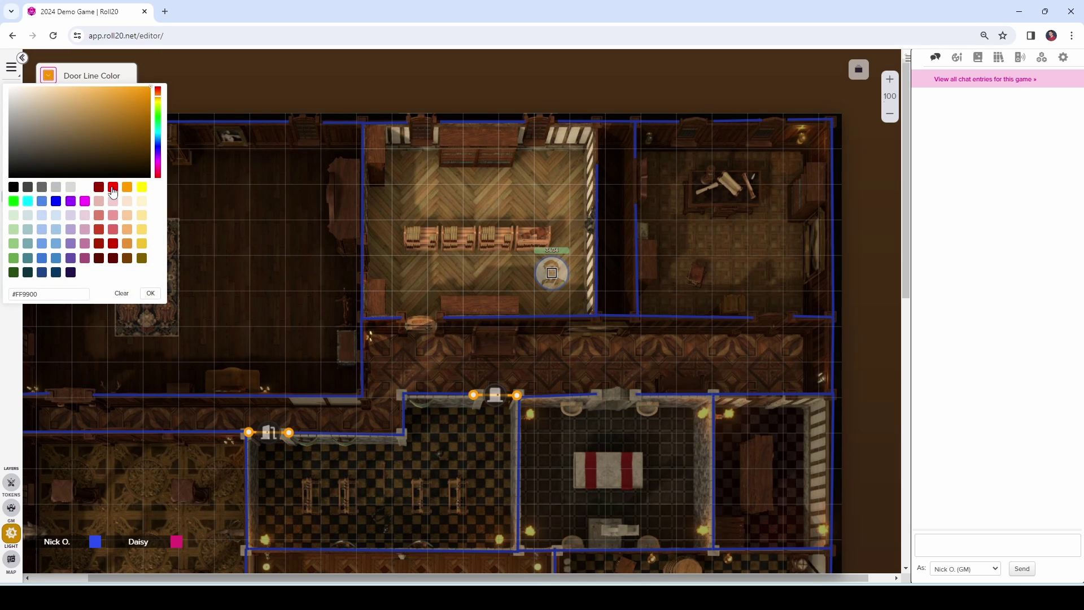
left_click(113, 188)
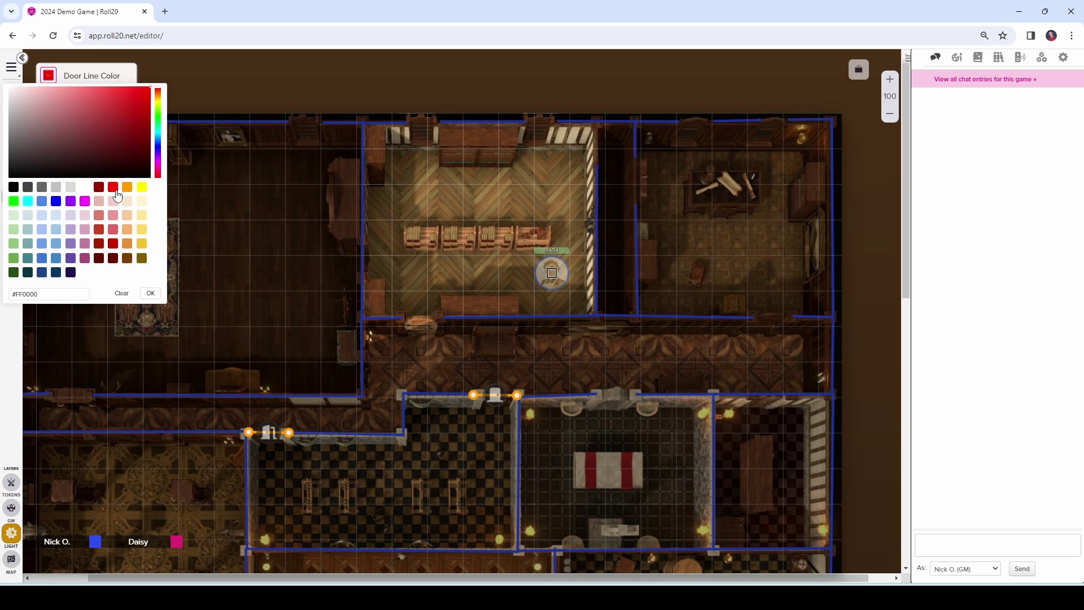
left_click(150, 293)
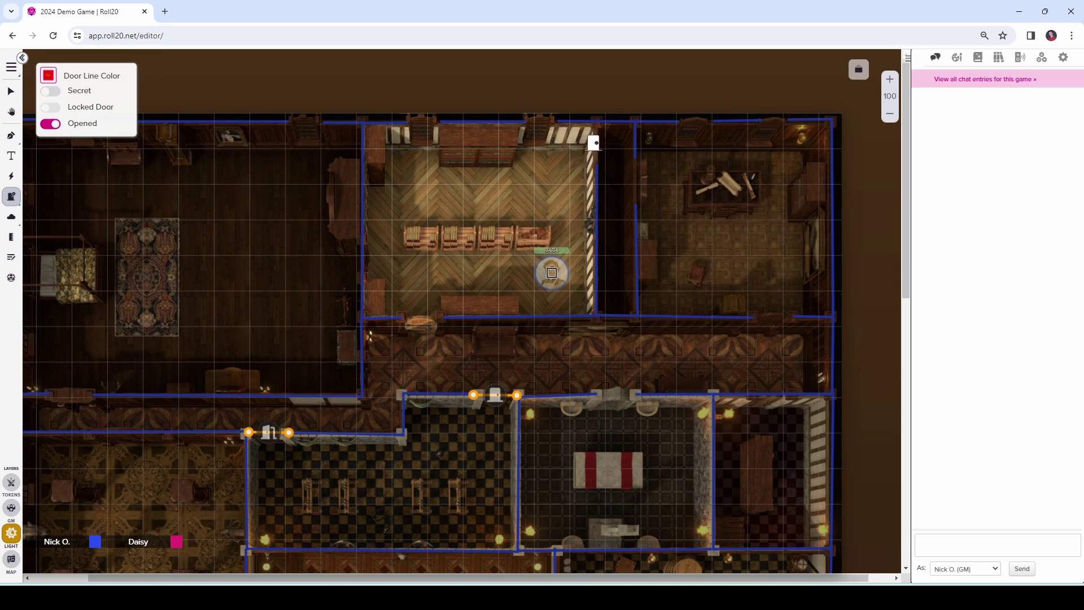
left_click(596, 140)
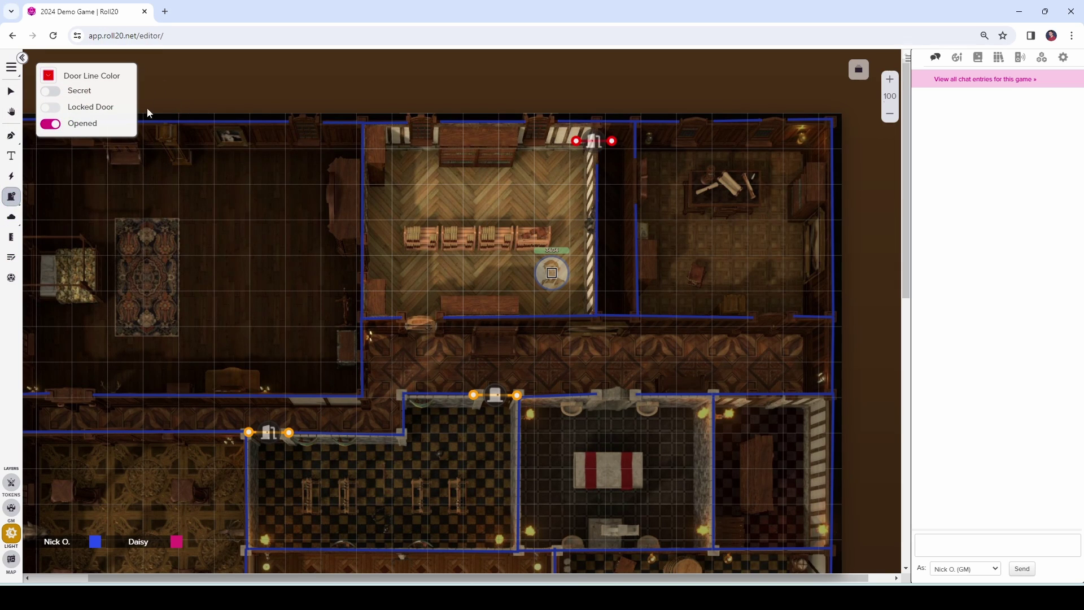
Stretch the door's end to the wall corner and set it closed and secret.
left_click(11, 91)
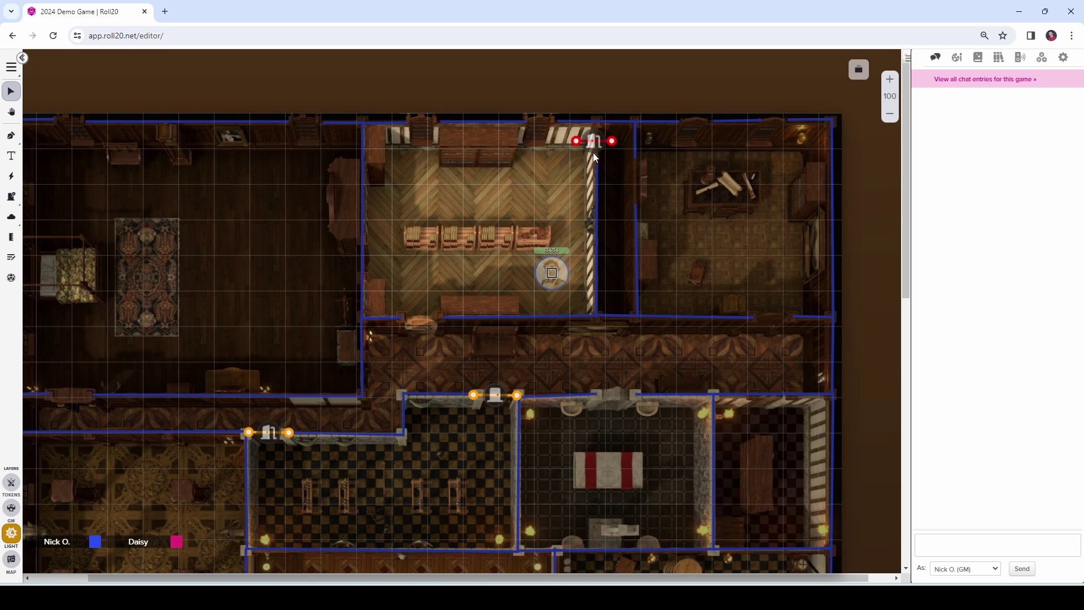
left_click_drag(611, 141, 596, 169)
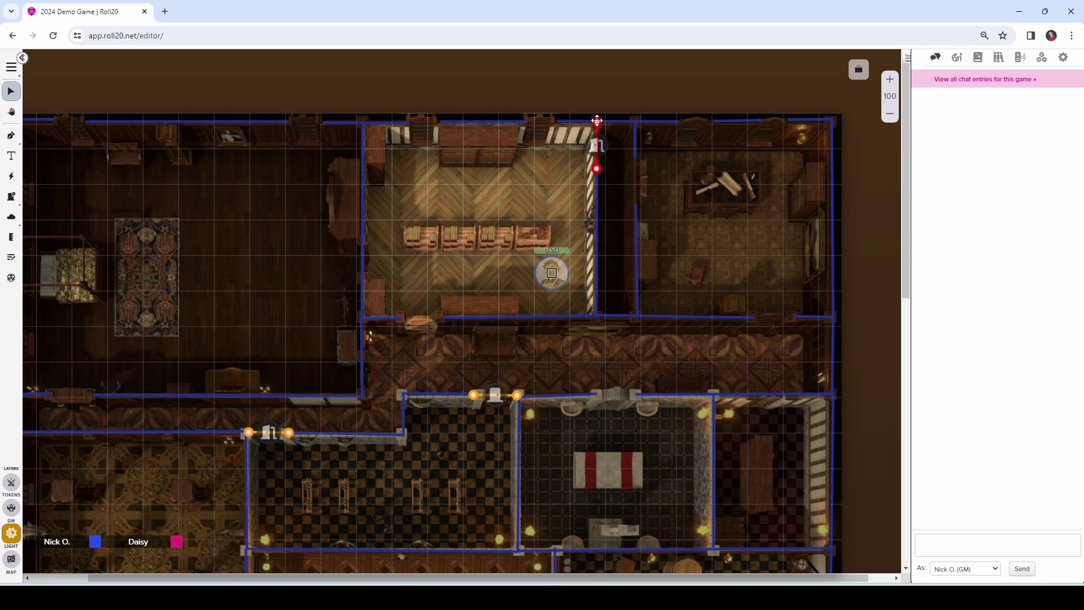
left_click(597, 147)
left_click(597, 149)
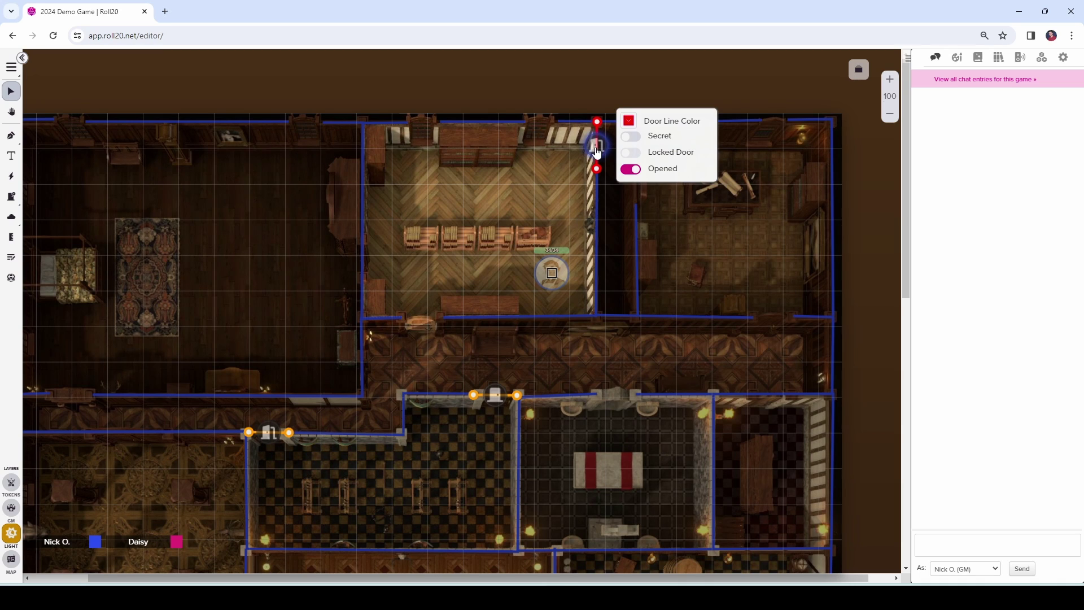
left_click(631, 169)
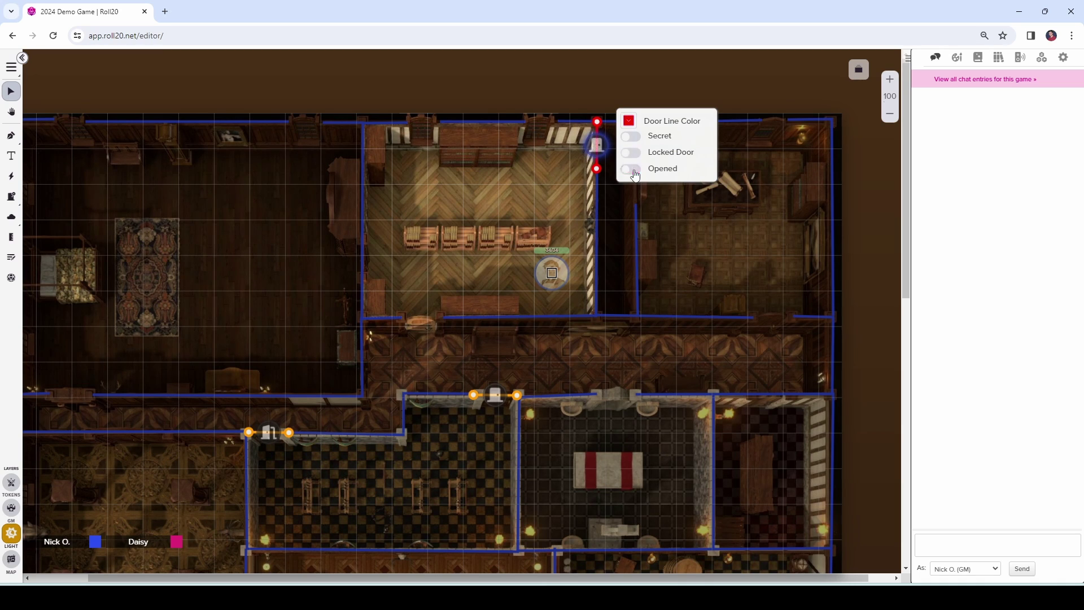
left_click(633, 139)
left_click(13, 483)
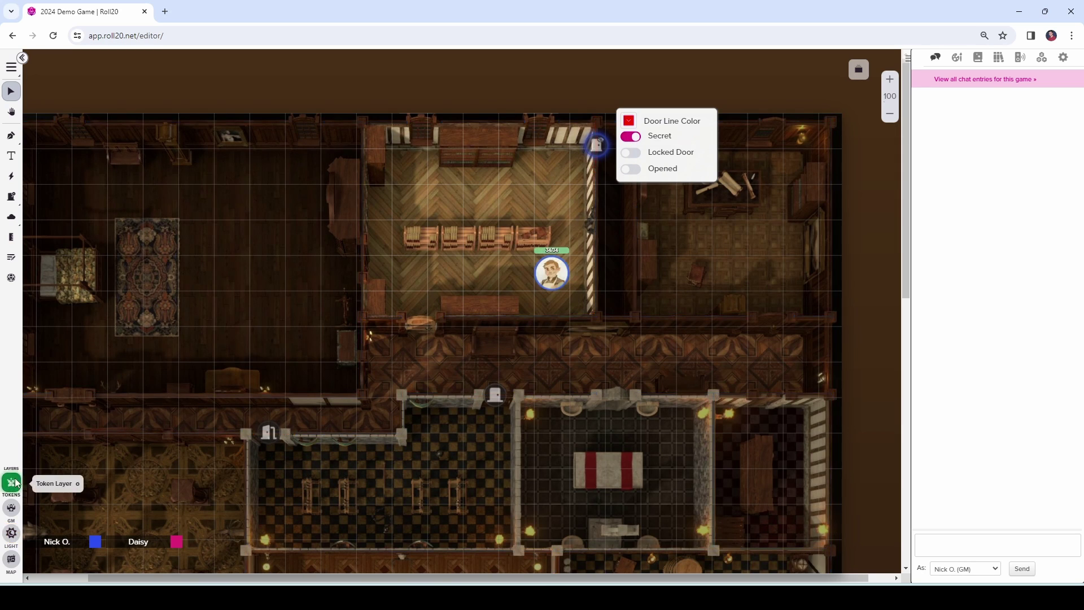
left_click(550, 275)
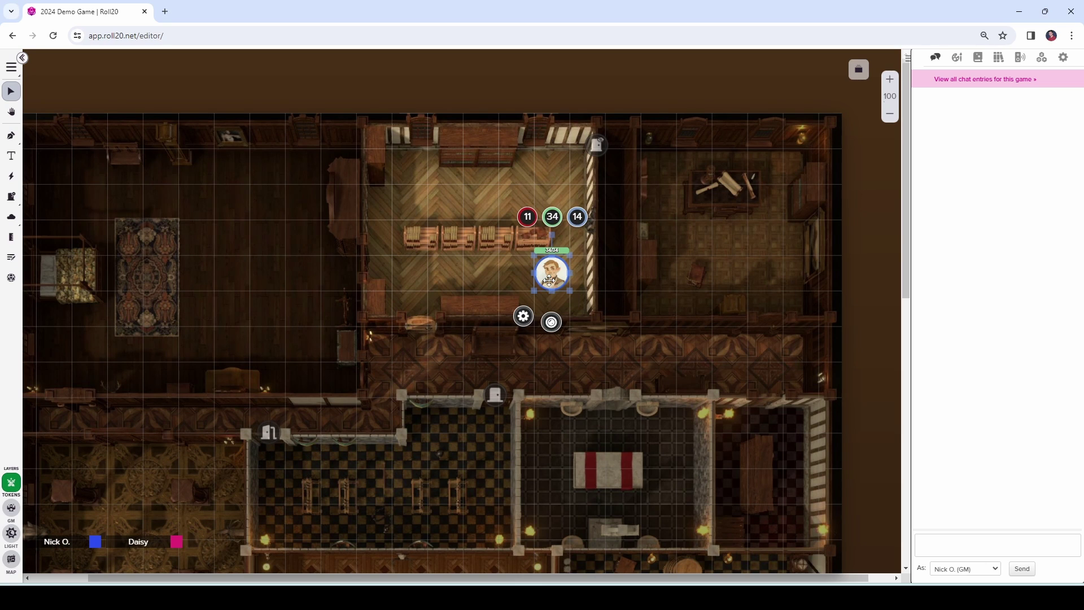
Preview as the token's player, turn the red door's Secret setting off, then exit the preview.
key("ctrl+l")
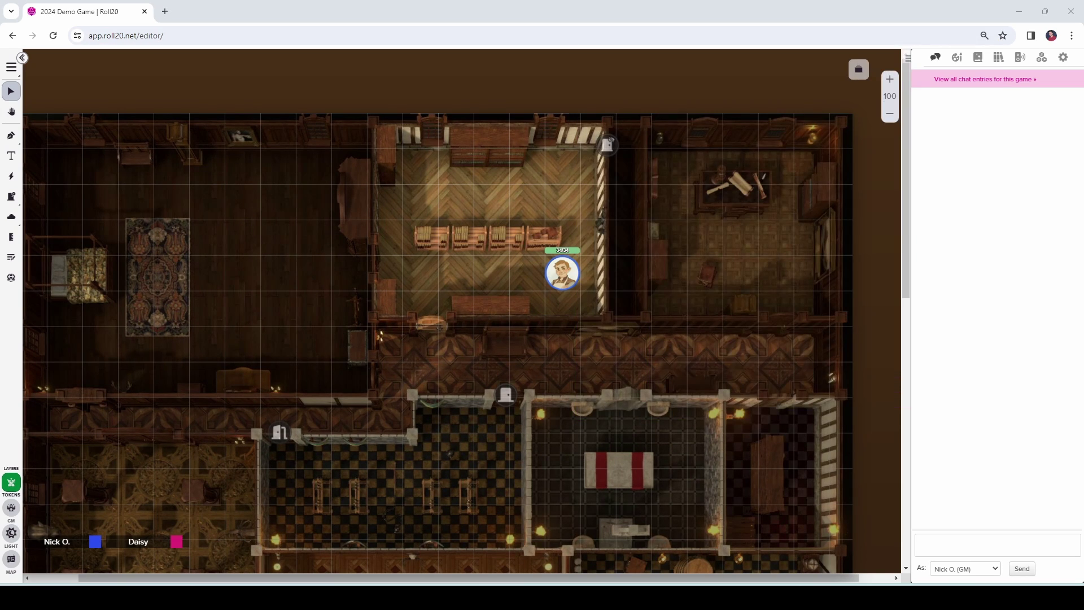
left_click(612, 151)
left_click(649, 141)
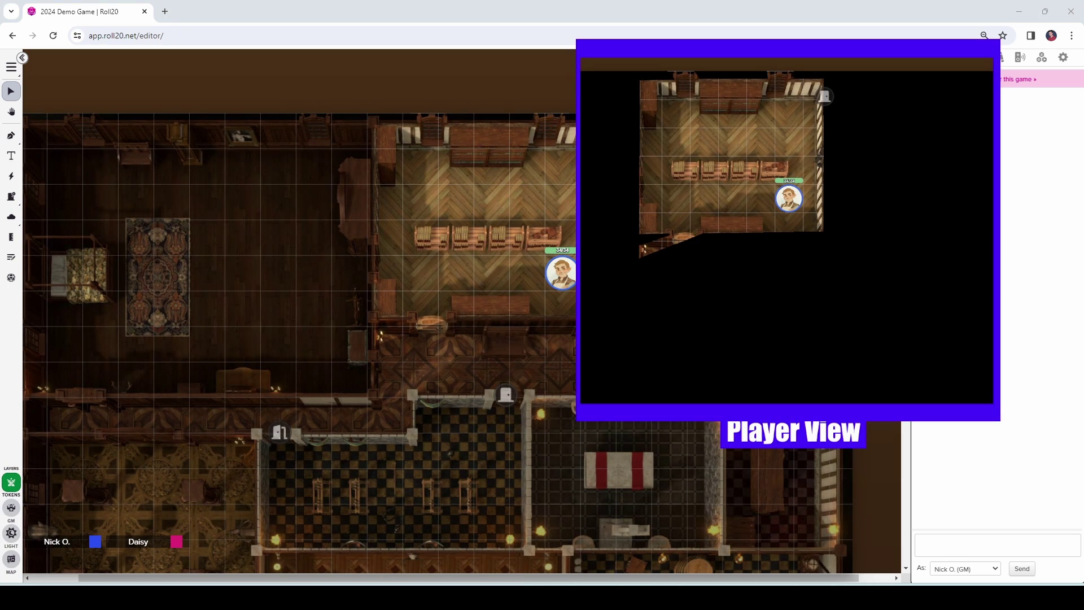
left_click(445, 218)
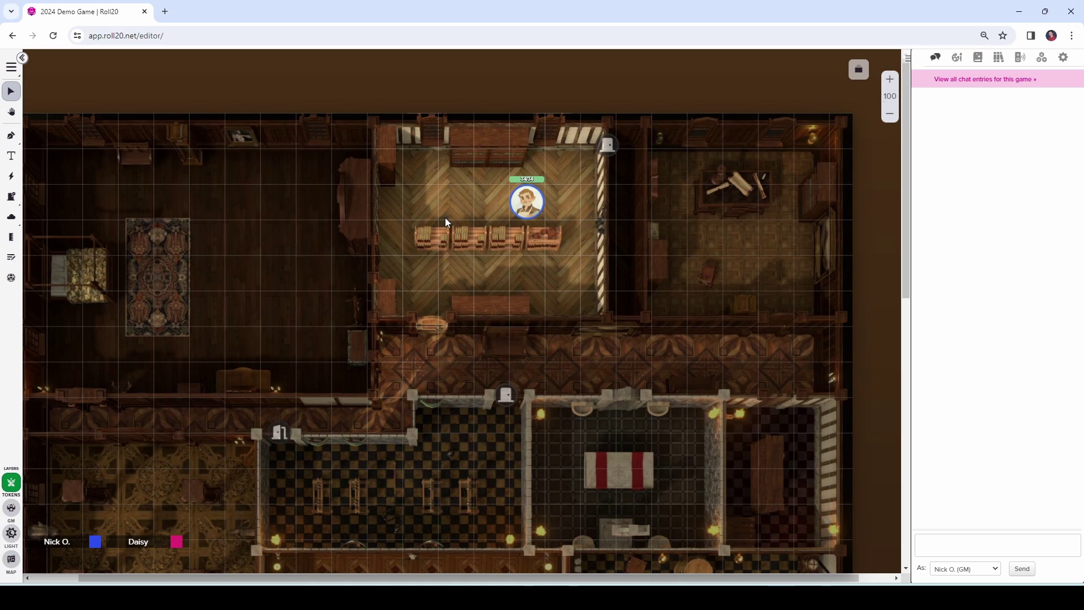
Show the dynamic lighting walls and choose the wall drawing tool.
left_click(21, 533)
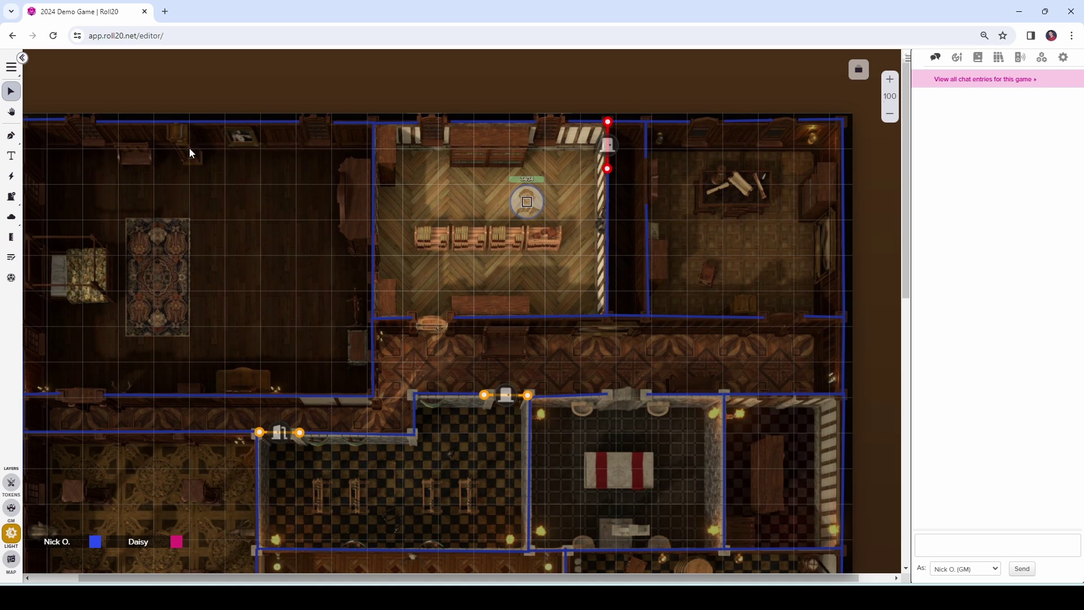
left_click(11, 135)
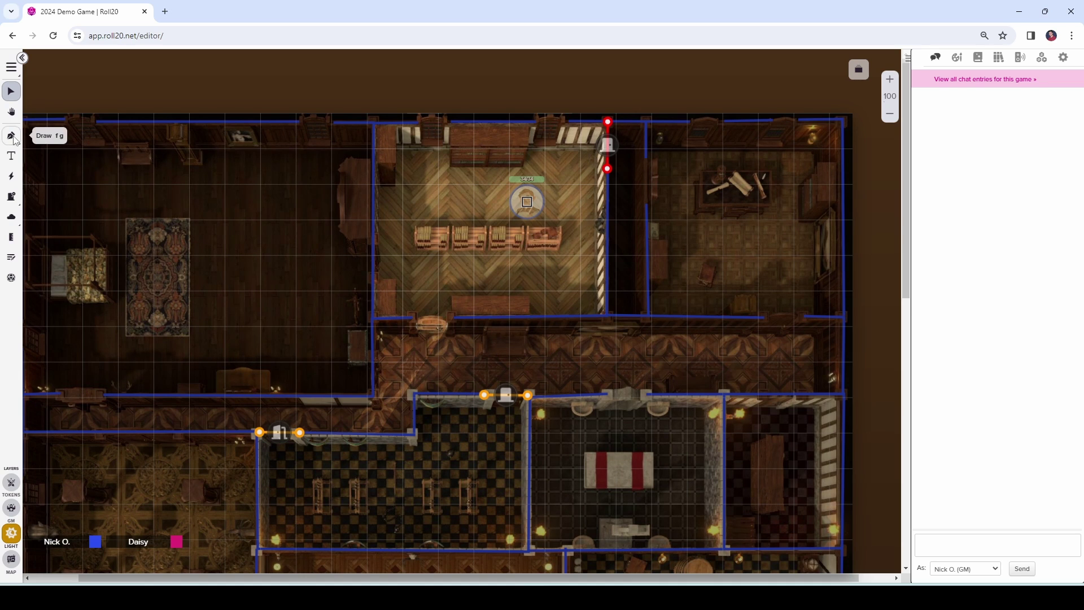
left_click(51, 77)
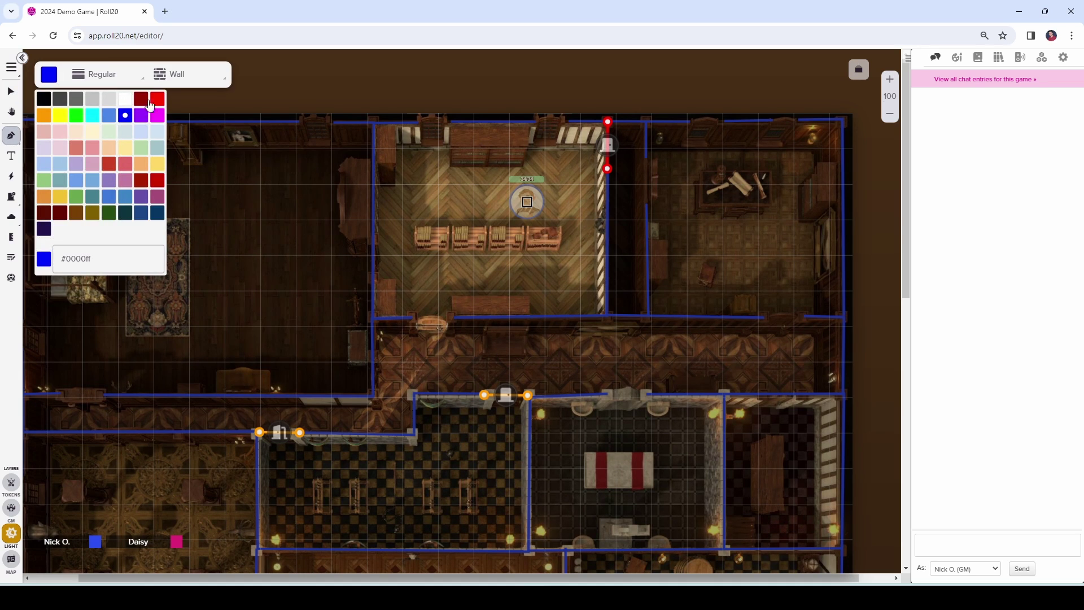
Draw a red One Way wall along the upper-right room's left edge.
left_click(160, 102)
left_click(219, 82)
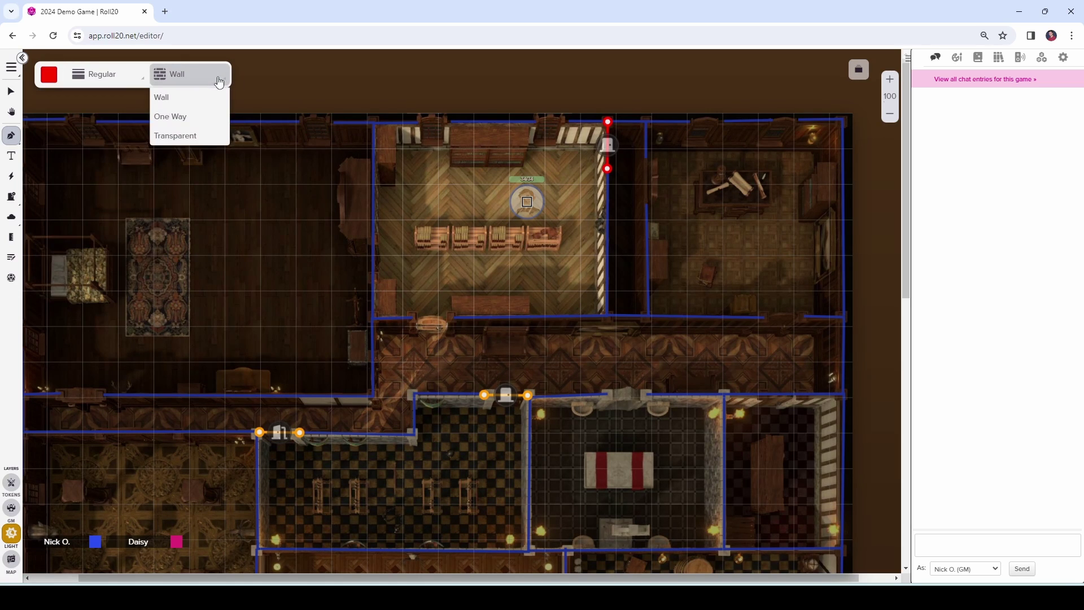
left_click(175, 116)
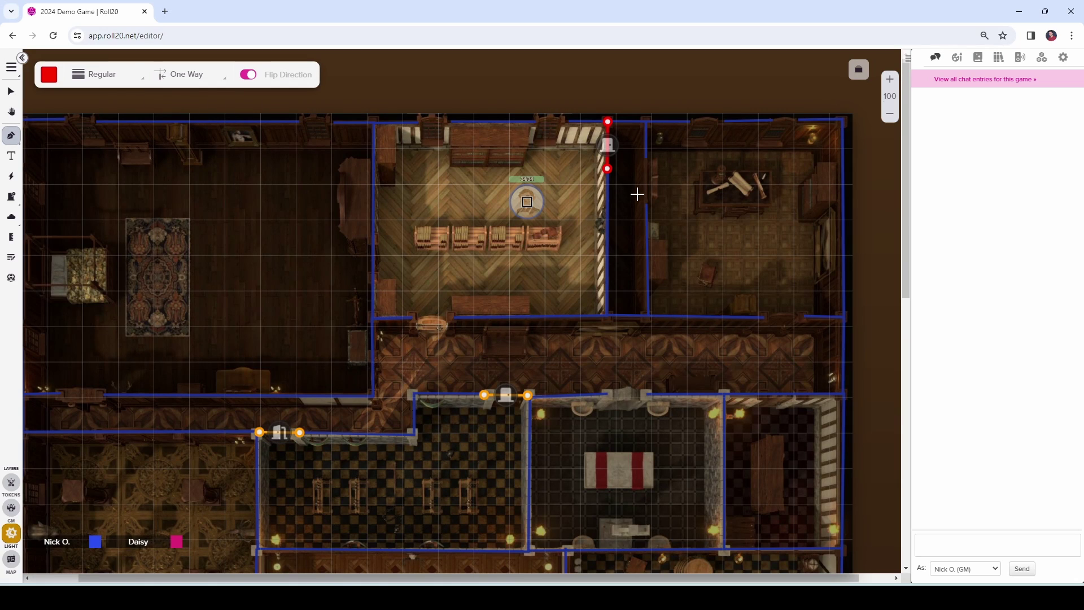
left_click(646, 157)
double_click(646, 210)
Select the new one-way wall and toggle Flip Direction on and back off.
left_click(14, 98)
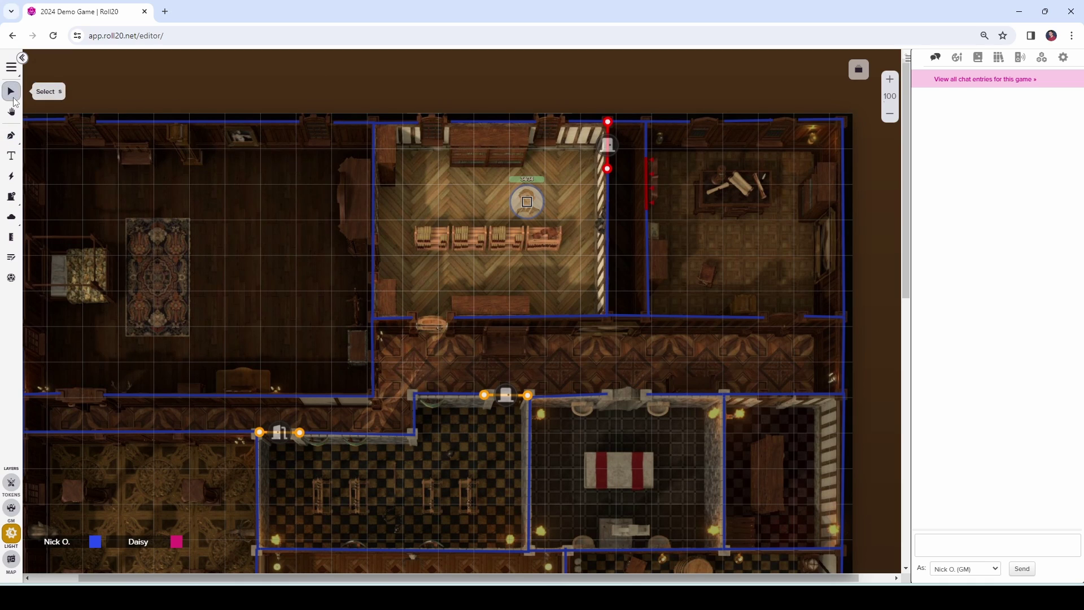
left_click(648, 191)
left_click(250, 76)
left_click(251, 79)
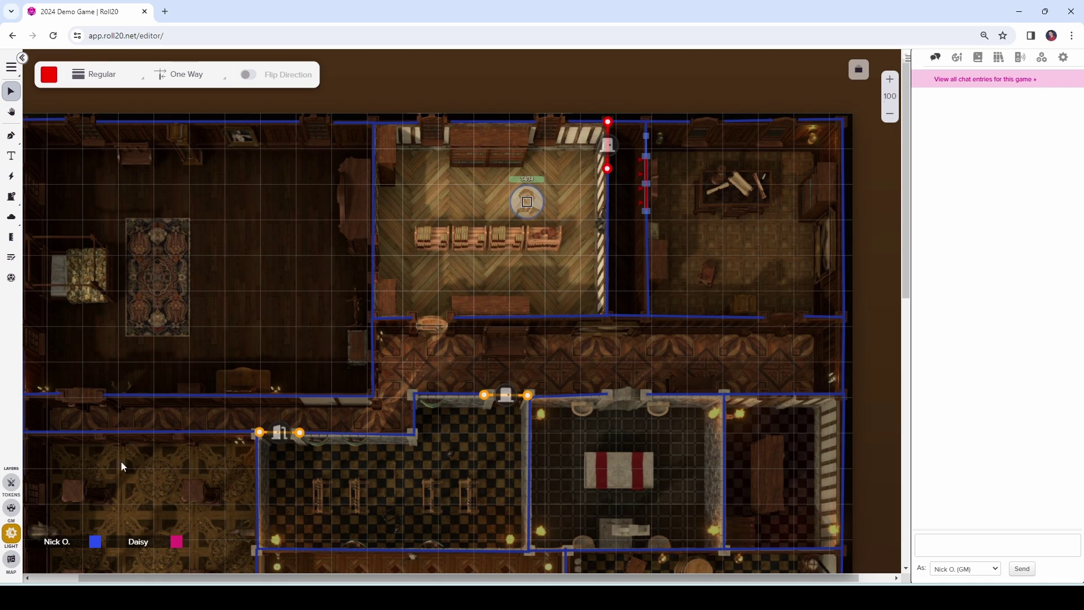
Preview the token's vision at the doorway and inside the upper-right room, then move it back.
left_click(11, 482)
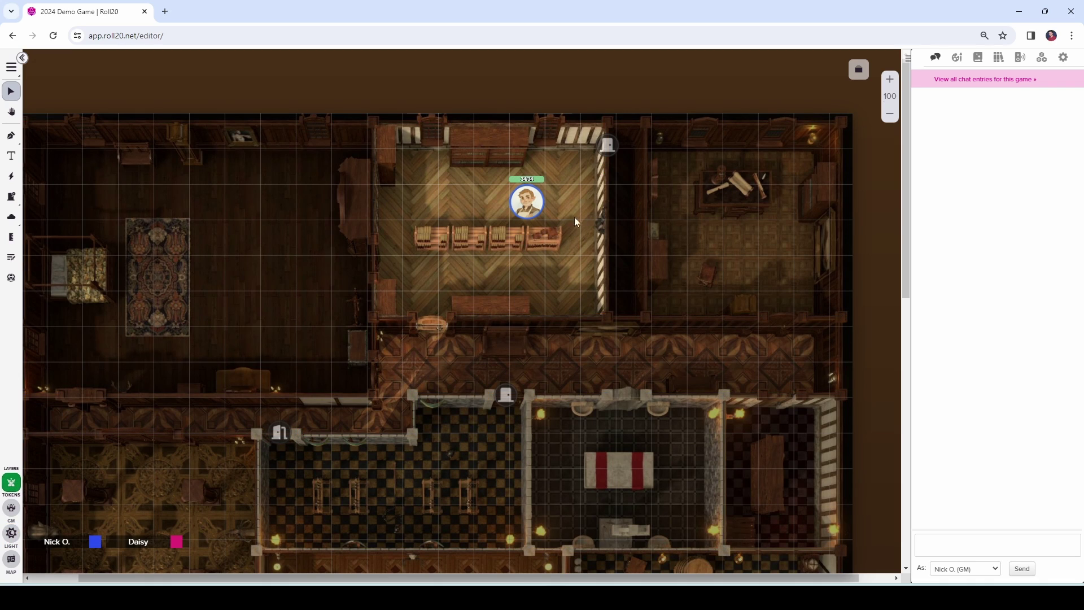
left_click_drag(528, 202, 626, 180)
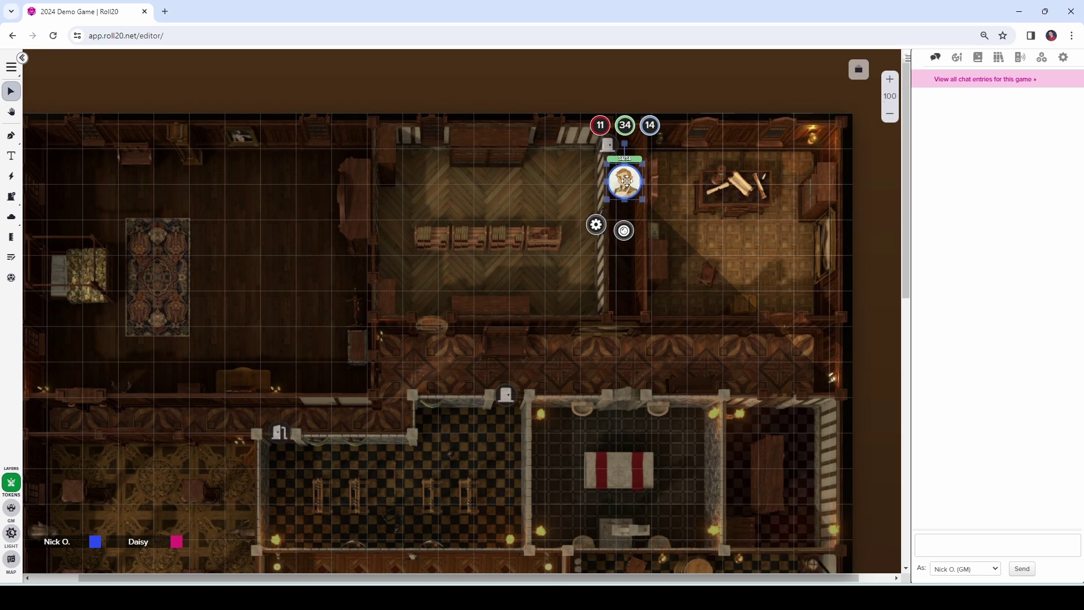
key("ctrl+l")
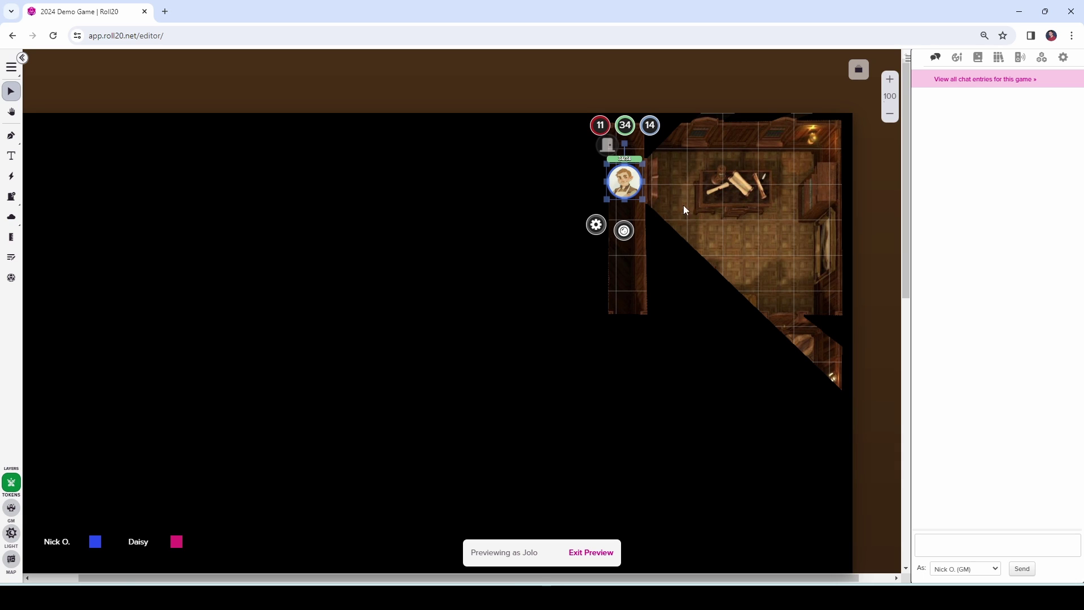
key("ctrl+l")
left_click_drag(624, 181, 706, 216)
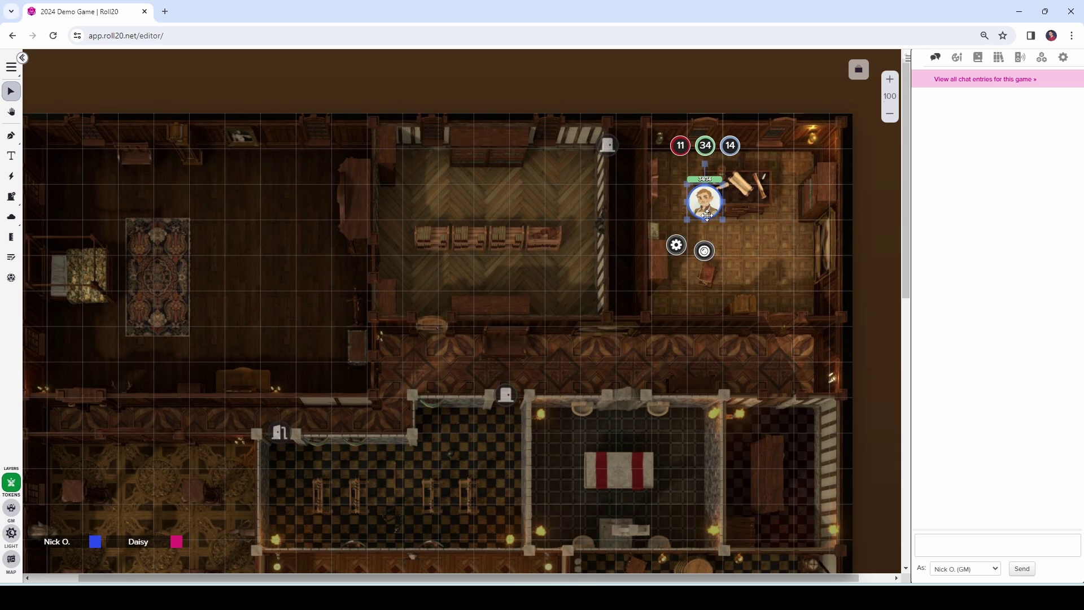
key("ctrl+l")
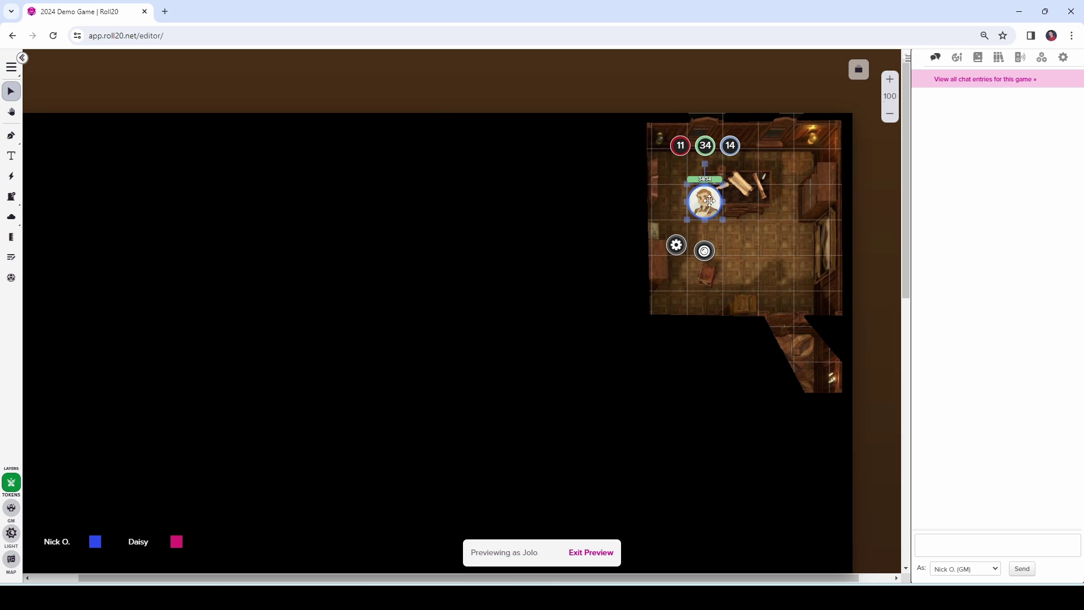
left_click(678, 211)
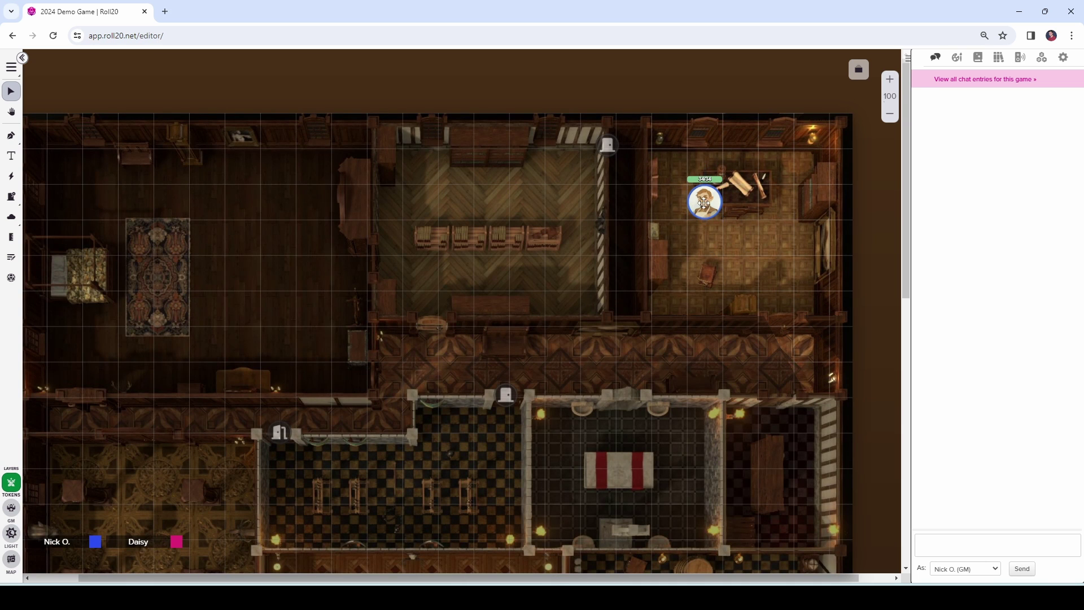
left_click_drag(700, 204, 620, 187)
Exit the preview, show the lighting walls, and open the Draw tool's wall-type list.
left_click(591, 580)
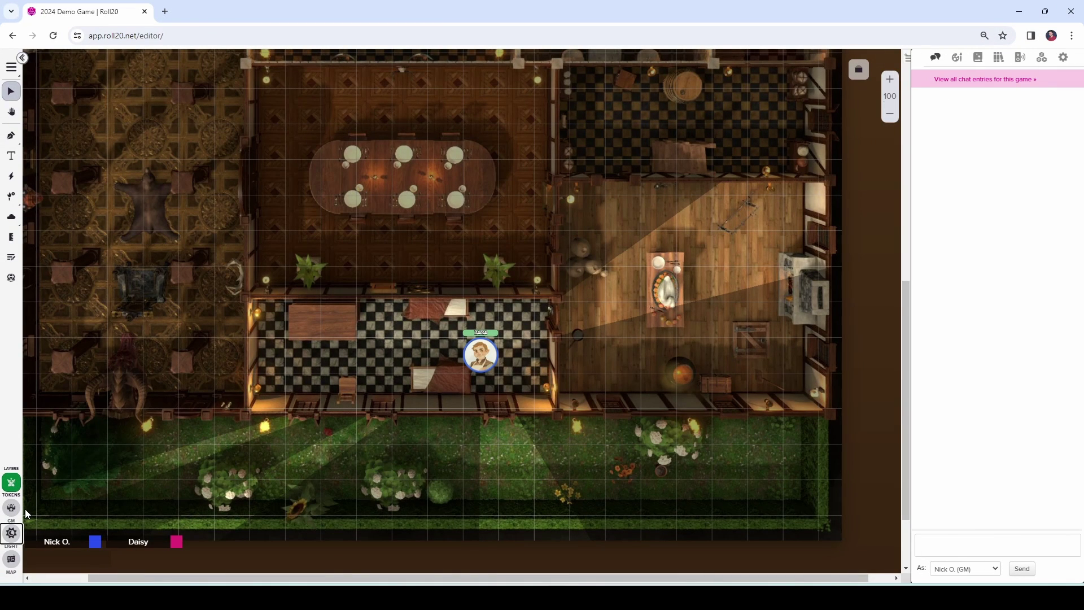
left_click(11, 532)
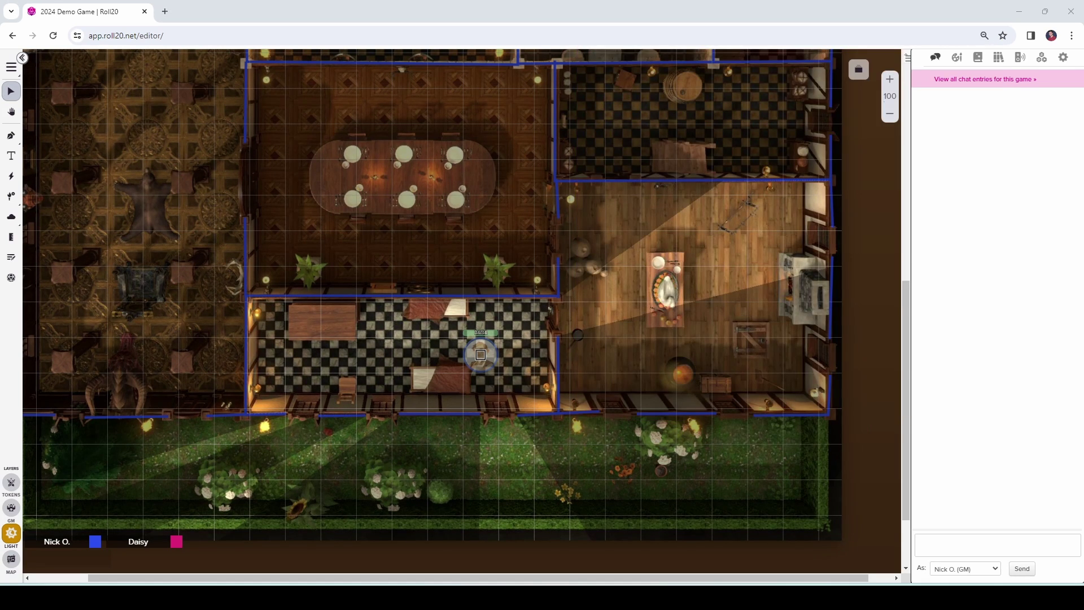
left_click(11, 135)
left_click(218, 81)
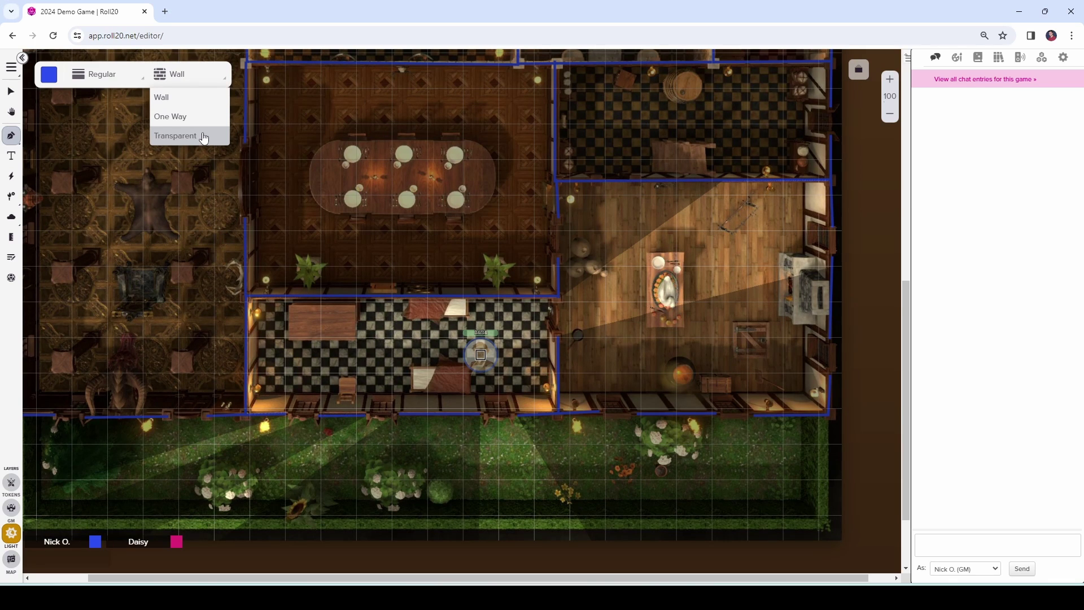
Place a cyan-lined window on the checkered room's bottom wall and stretch its endpoint.
left_click(10, 203)
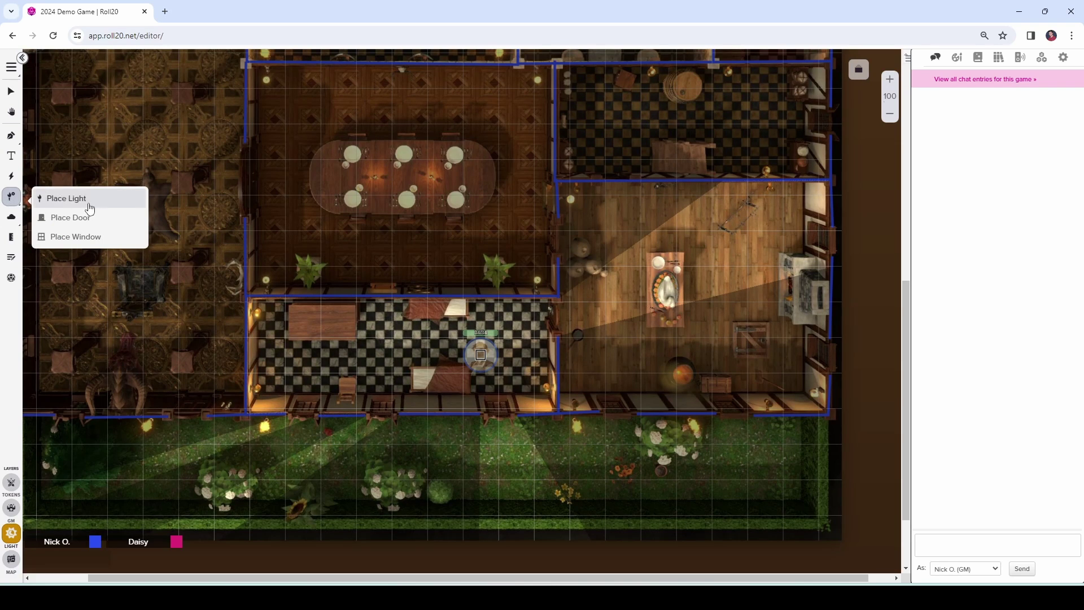
left_click(96, 237)
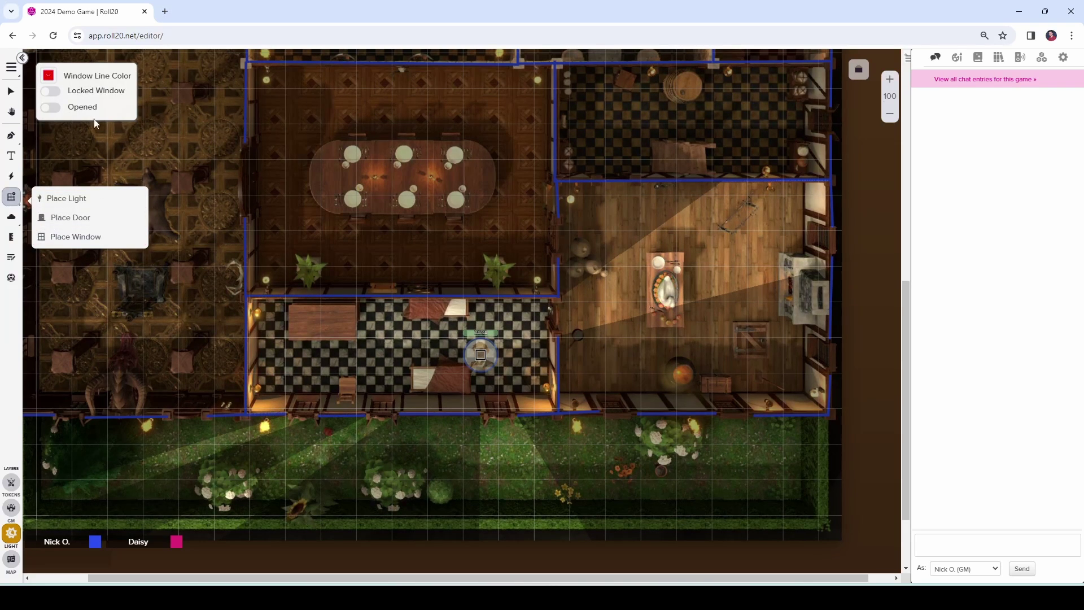
left_click(49, 78)
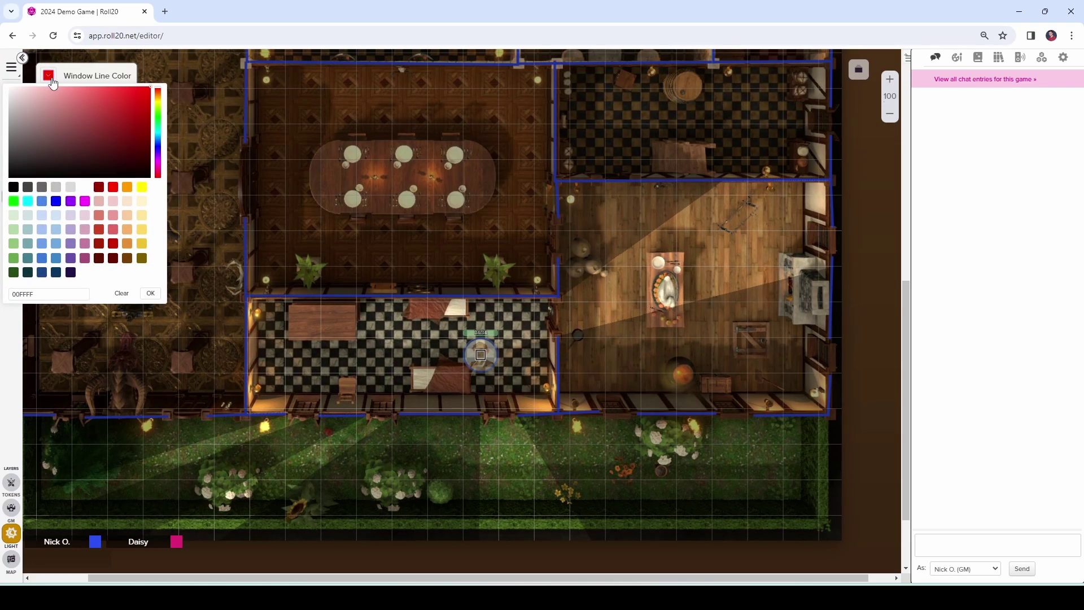
left_click(28, 201)
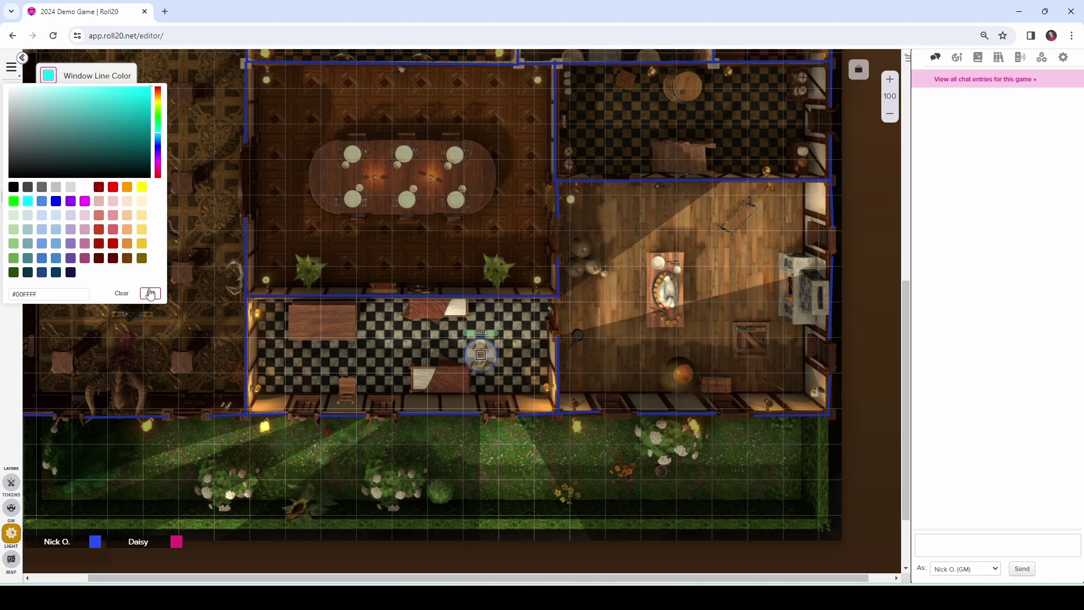
left_click(149, 292)
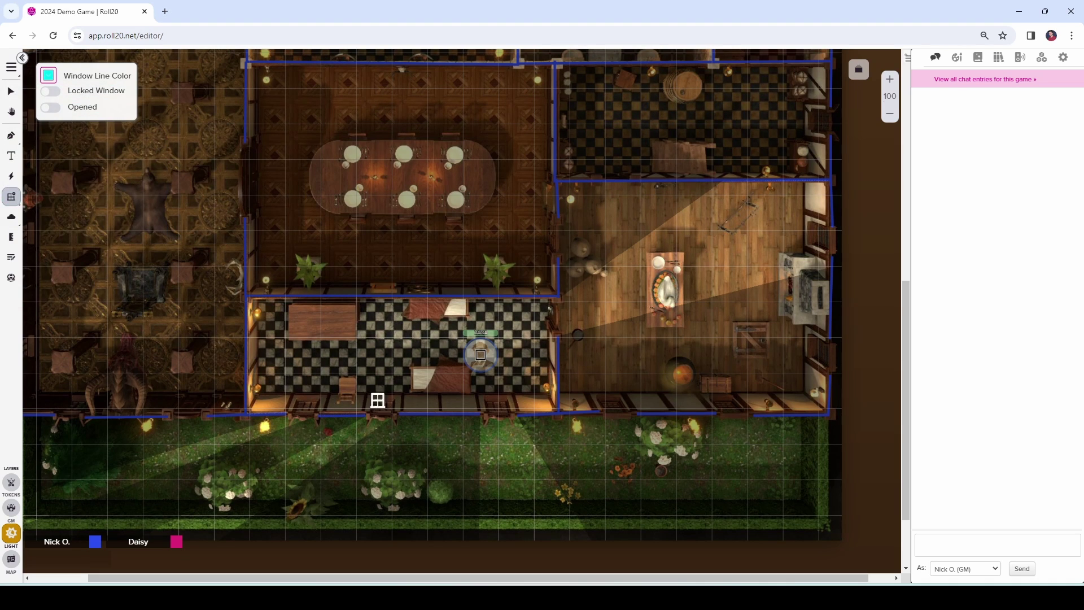
left_click(496, 411)
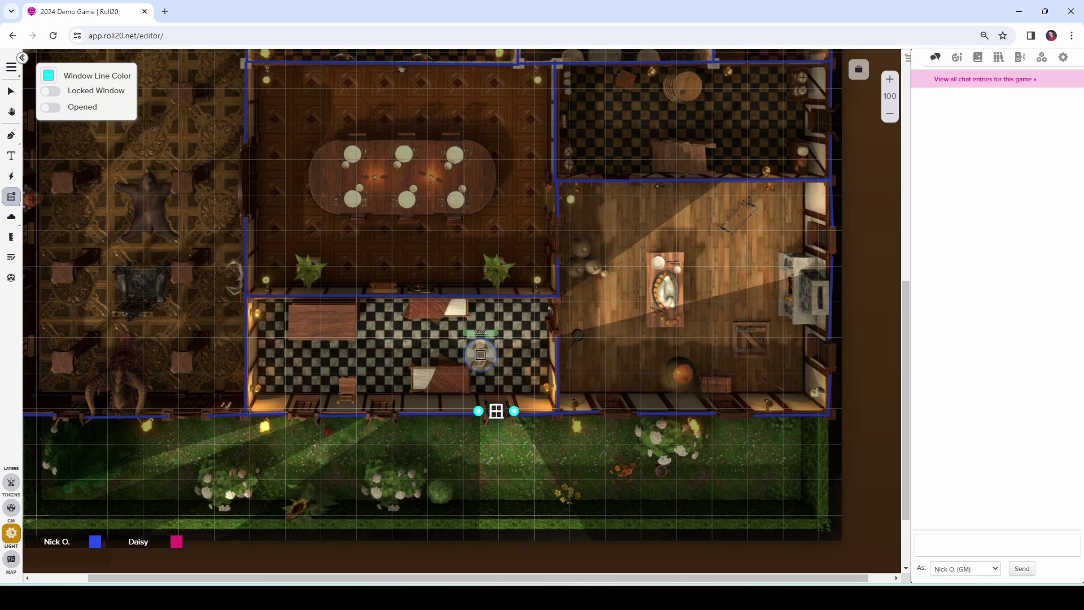
left_click(10, 91)
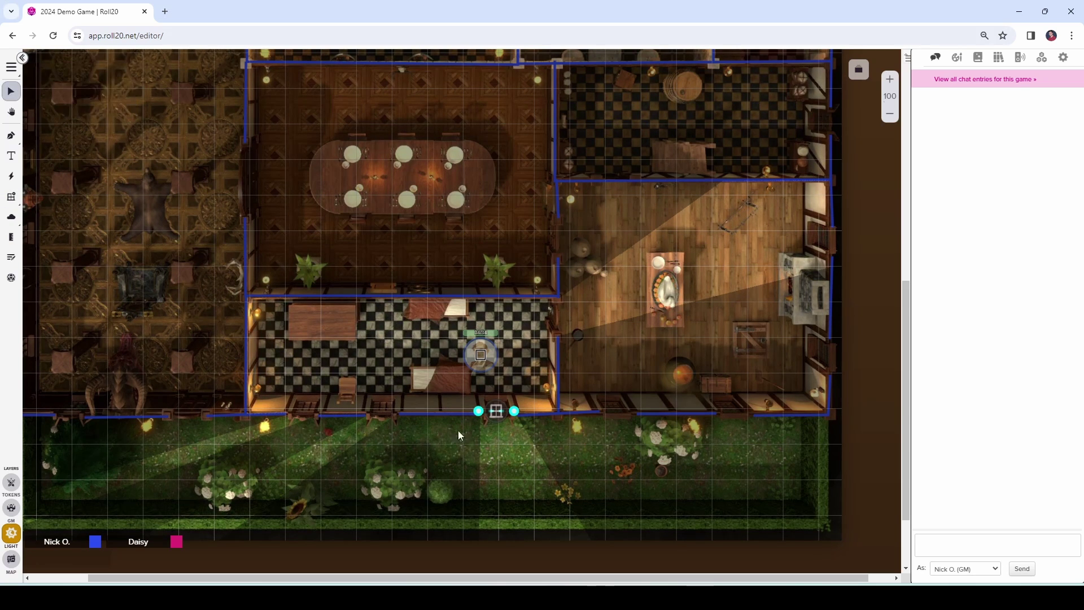
left_click_drag(514, 412, 477, 415)
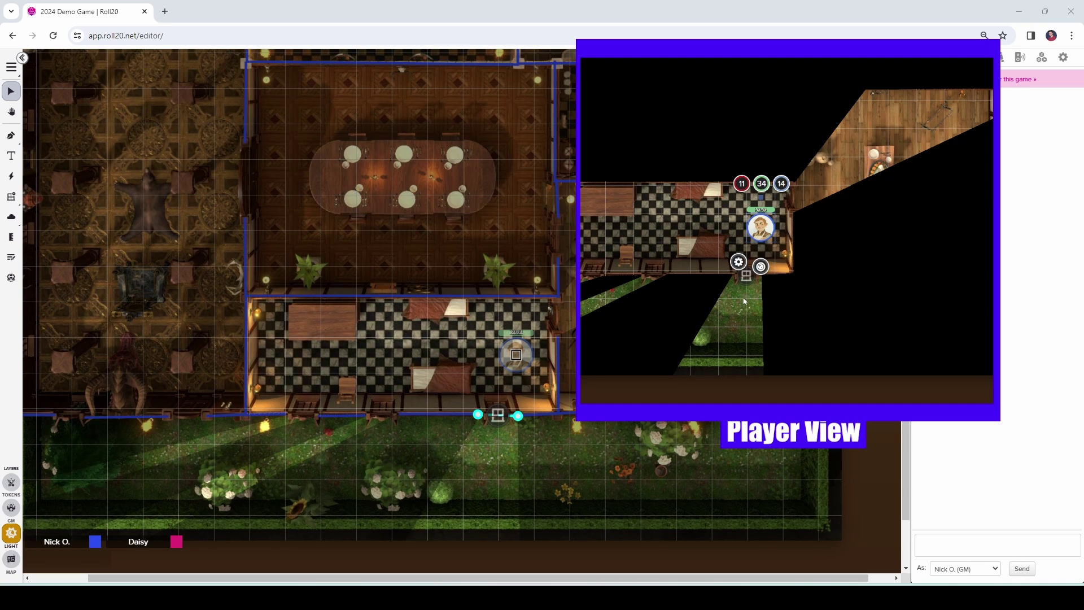
Move the token to the window, test it unlocked and opened, then close and lock it.
left_click_drag(758, 238, 732, 316)
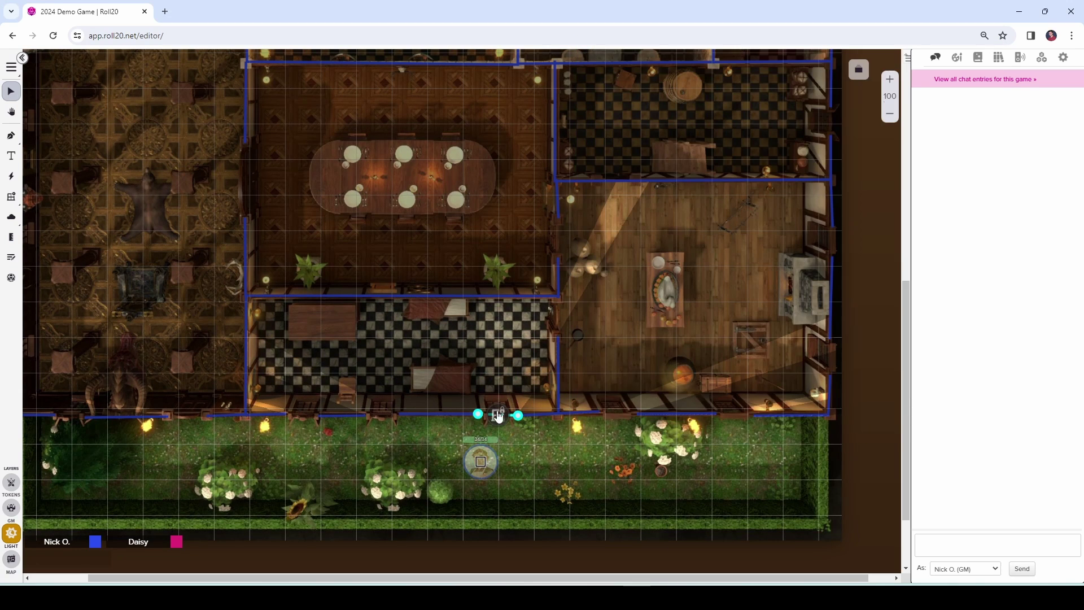
left_click(497, 415)
left_click(546, 419)
left_click(546, 435)
left_click(545, 431)
left_click(543, 417)
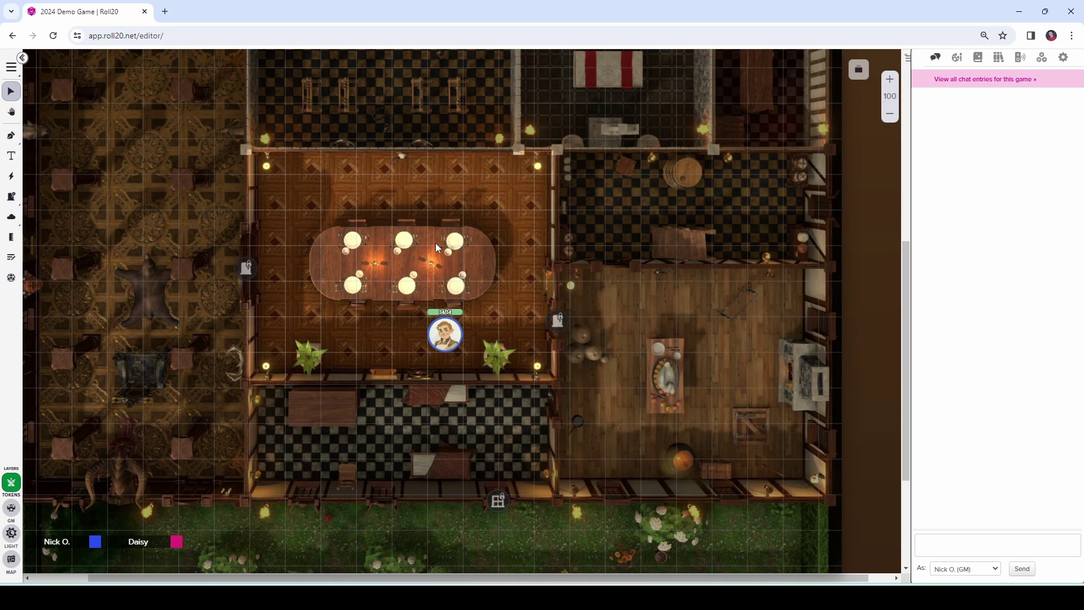
Switch Daylight Mode off in the DL Example page's Dynamic Lighting settings and save.
left_click(858, 69)
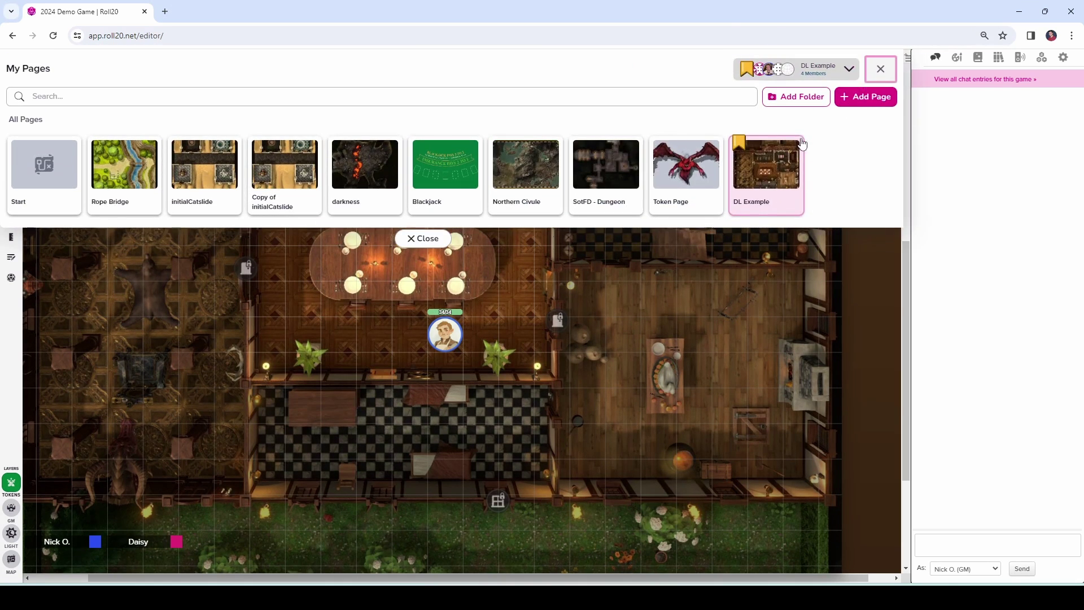
left_click(791, 152)
left_click(534, 120)
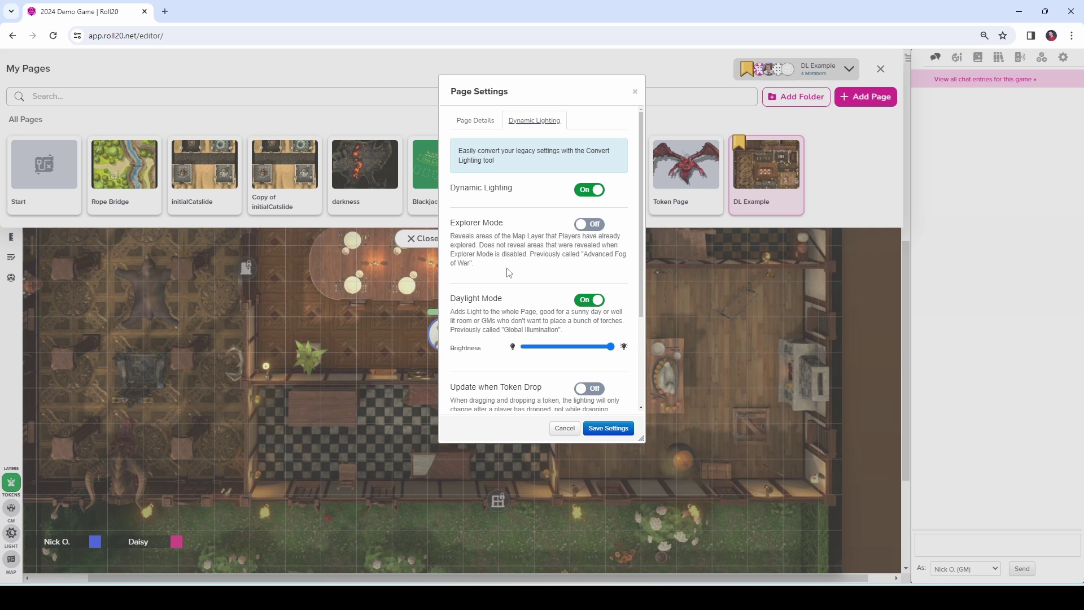
left_click(591, 301)
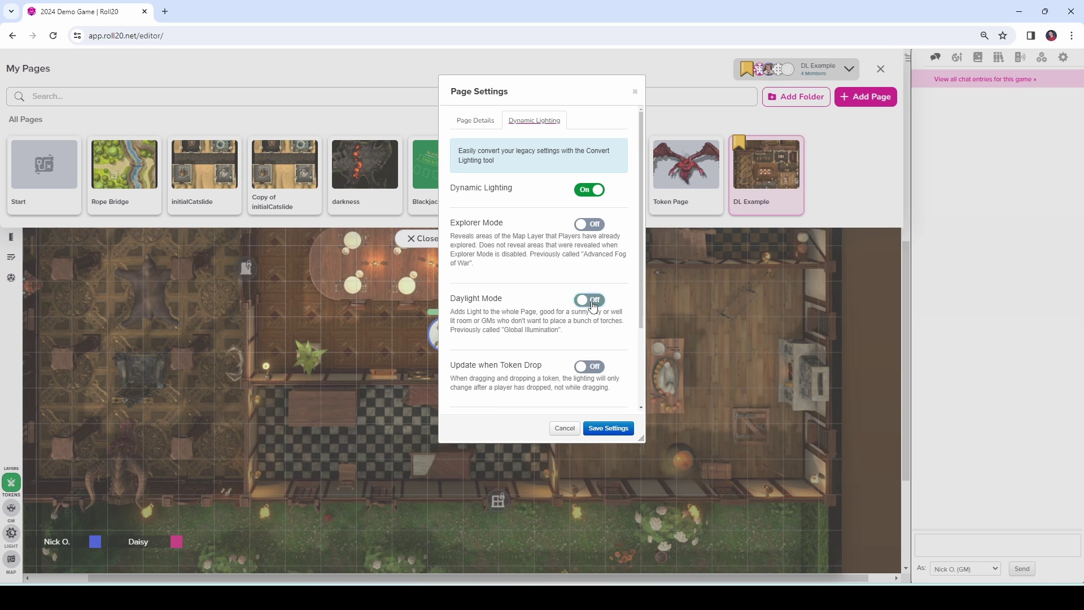
left_click(600, 428)
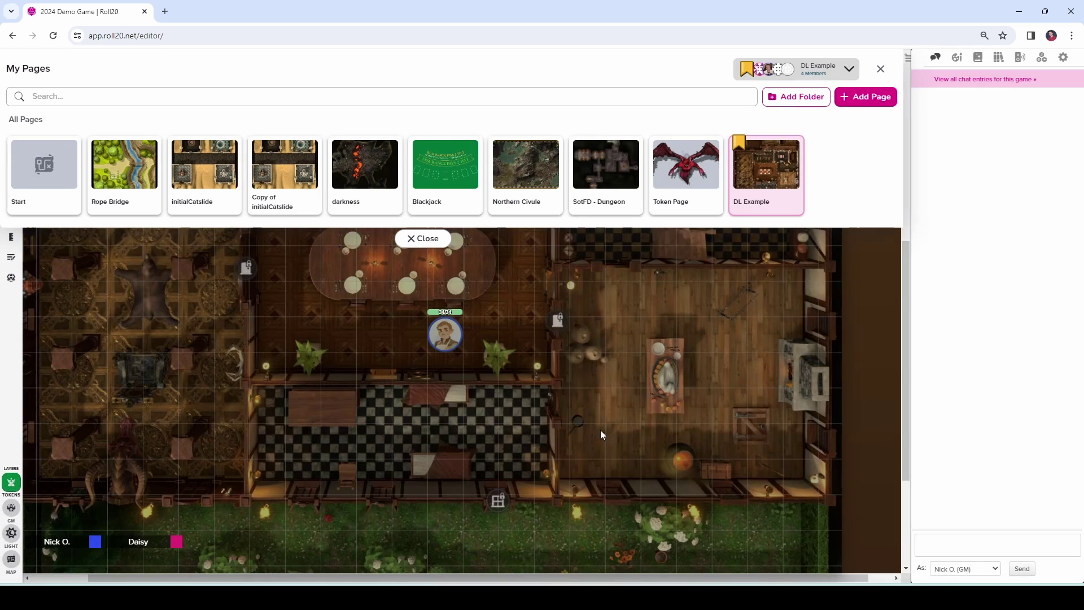
left_click(402, 239)
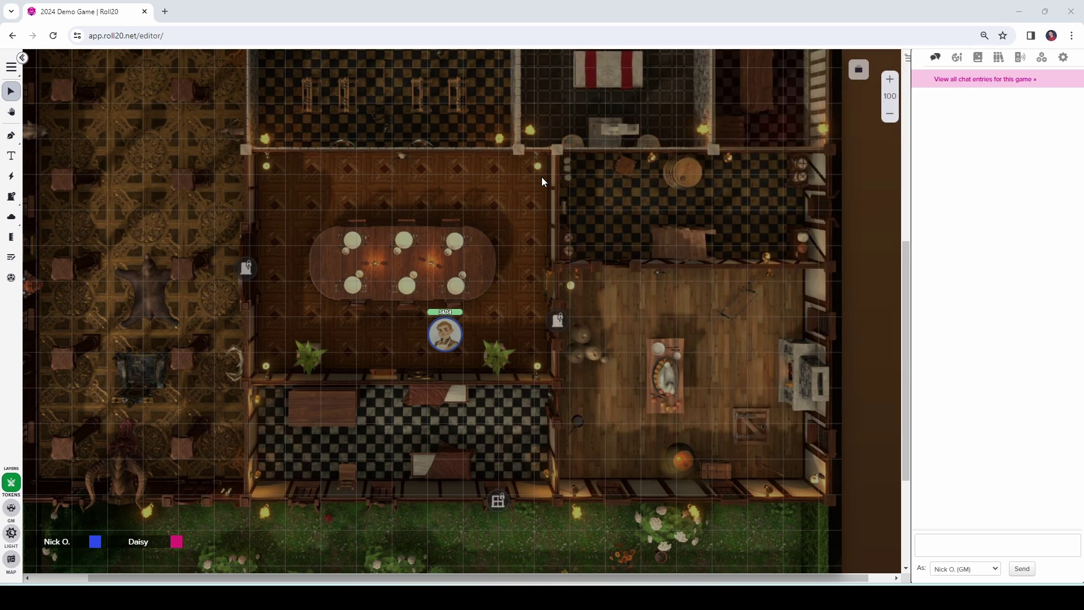
Place a light in the dining room's top-left corner.
left_click(18, 203)
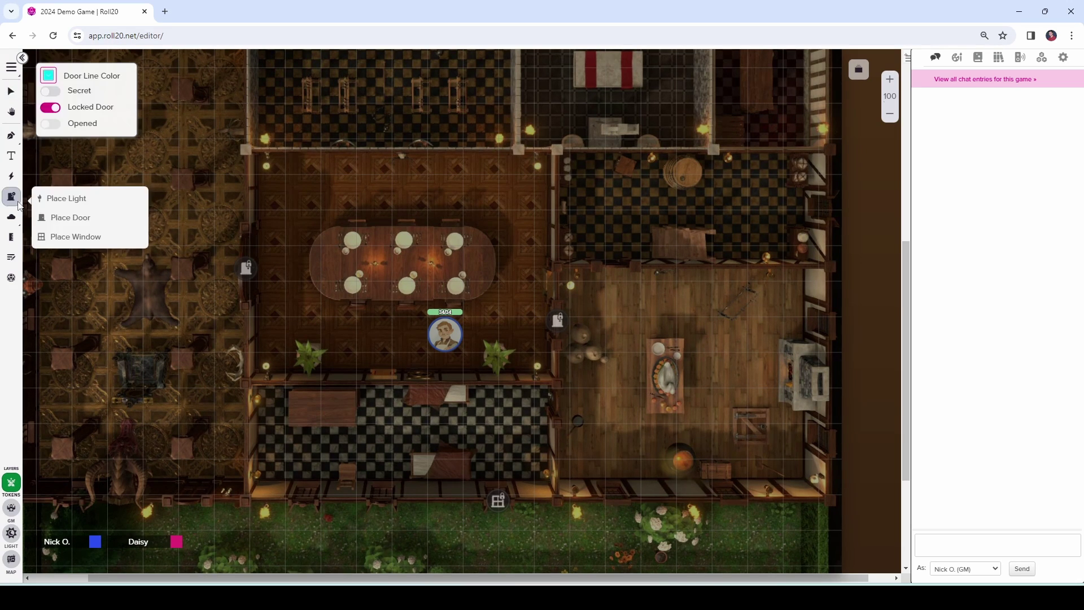
left_click(55, 200)
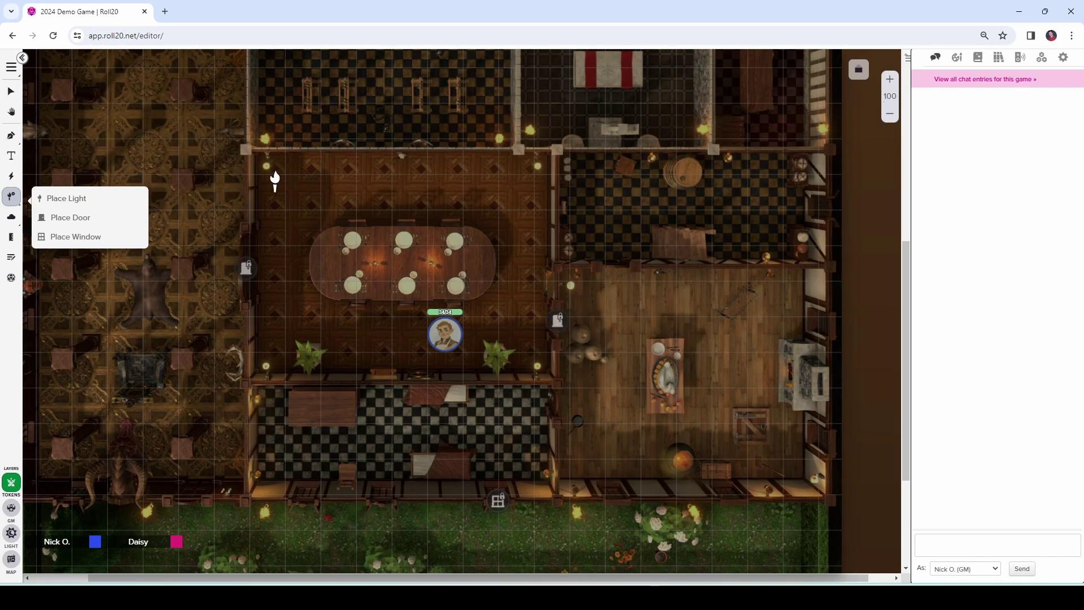
left_click(270, 173)
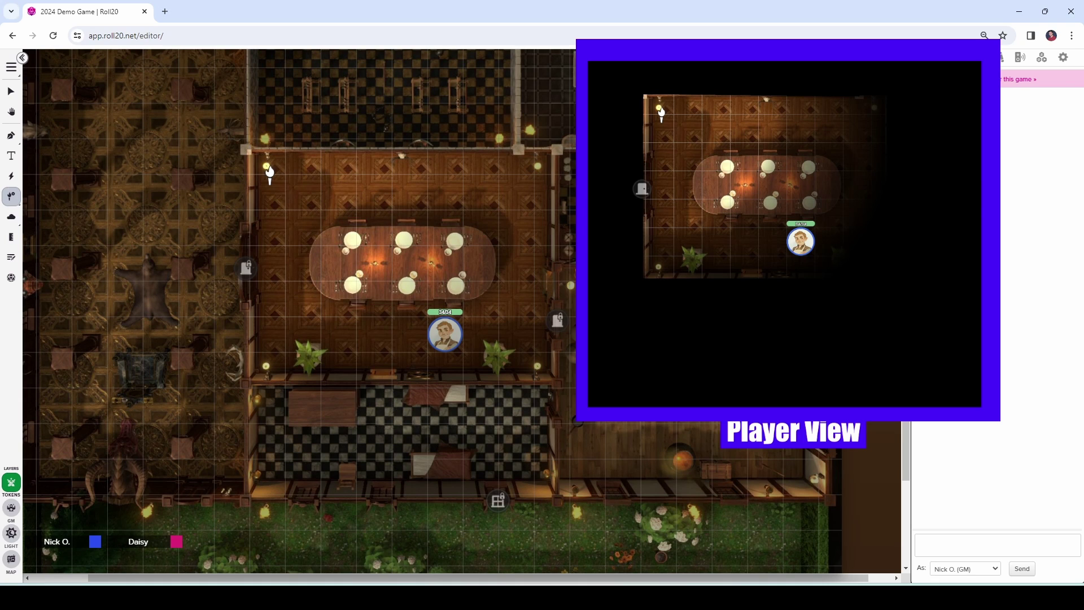
Open the dining-room light's settings and set its bright light distance to 10 ft.
left_click(11, 91)
double_click(269, 172)
left_click_drag(522, 92, 351, 100)
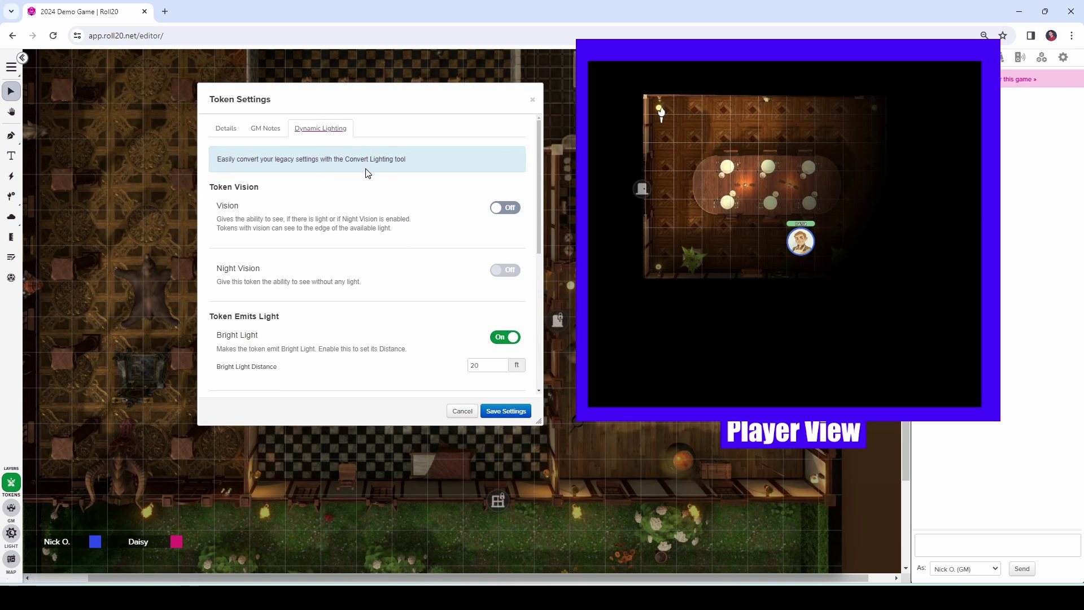
left_click_drag(478, 365, 455, 364)
type("10")
left_click(515, 411)
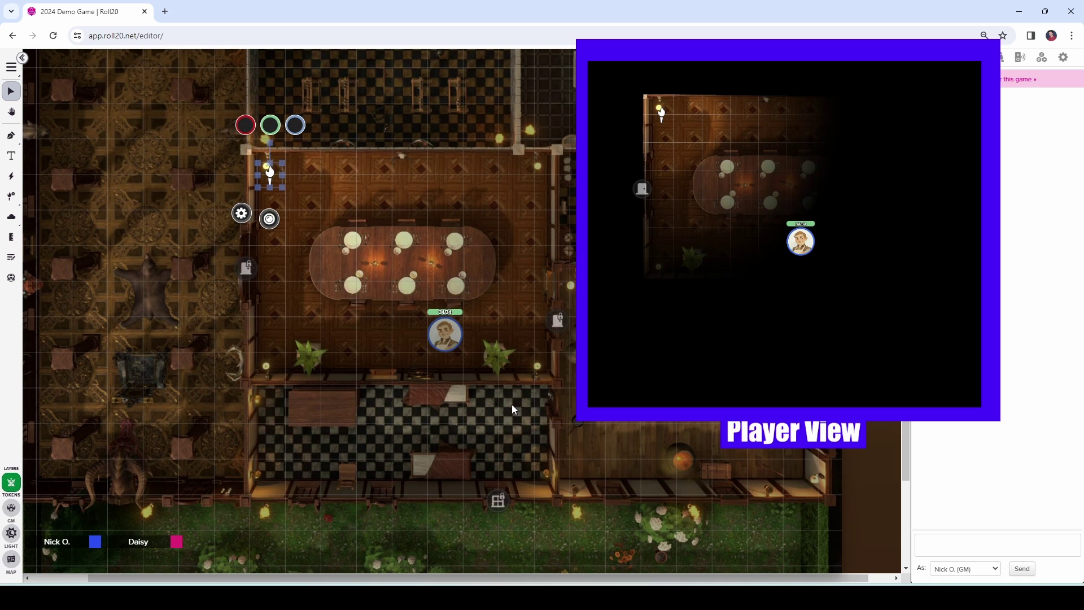
Change the light's bright light distance to 40 ft, save, and reopen its settings.
double_click(269, 174)
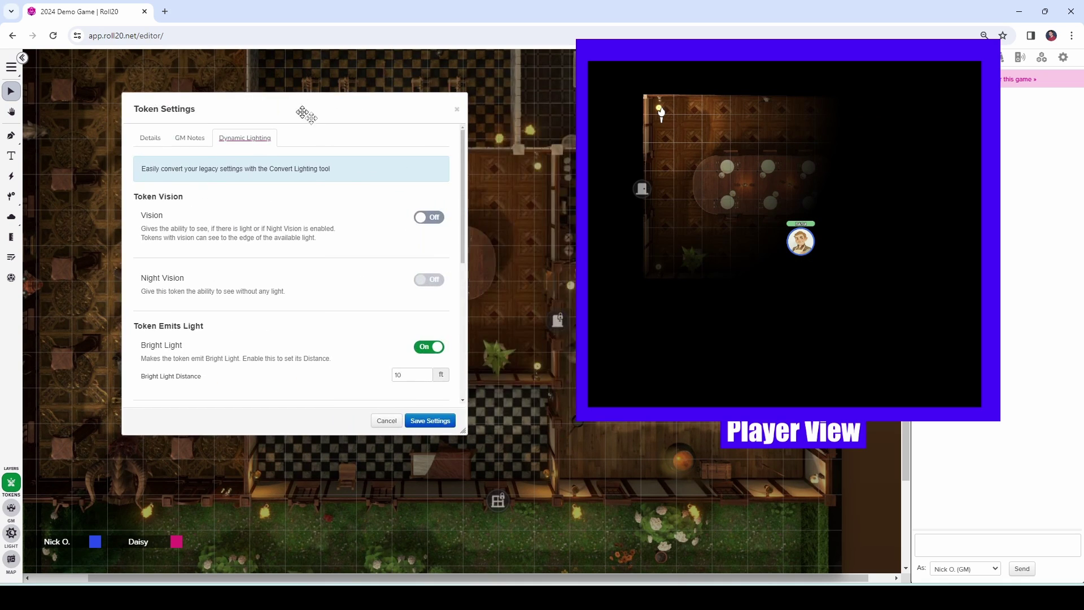
scroll(361, 271, "down", 2)
double_click(407, 262)
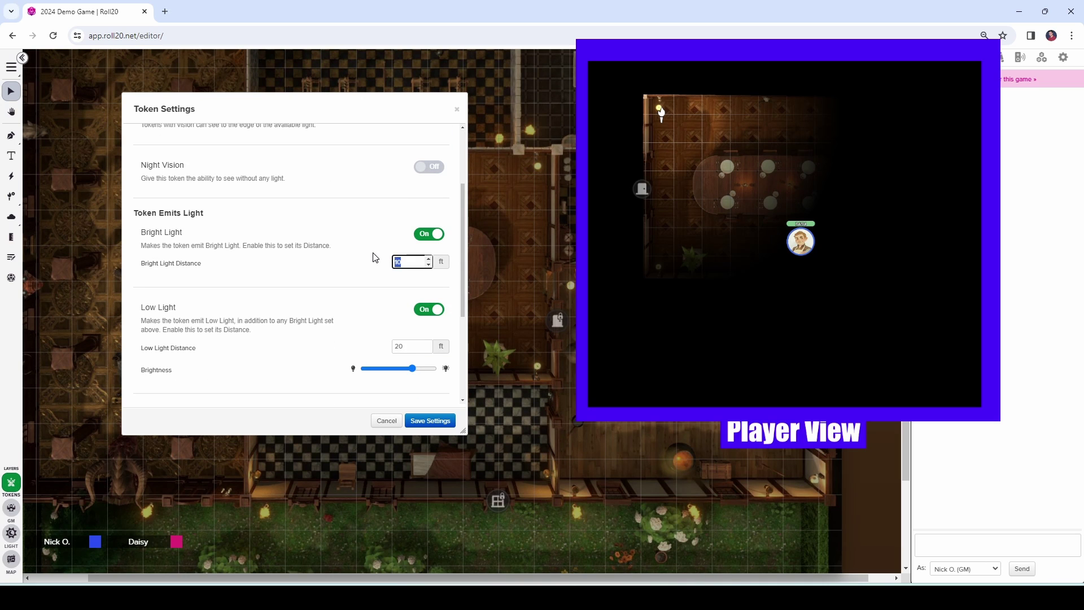
type("40")
left_click(439, 420)
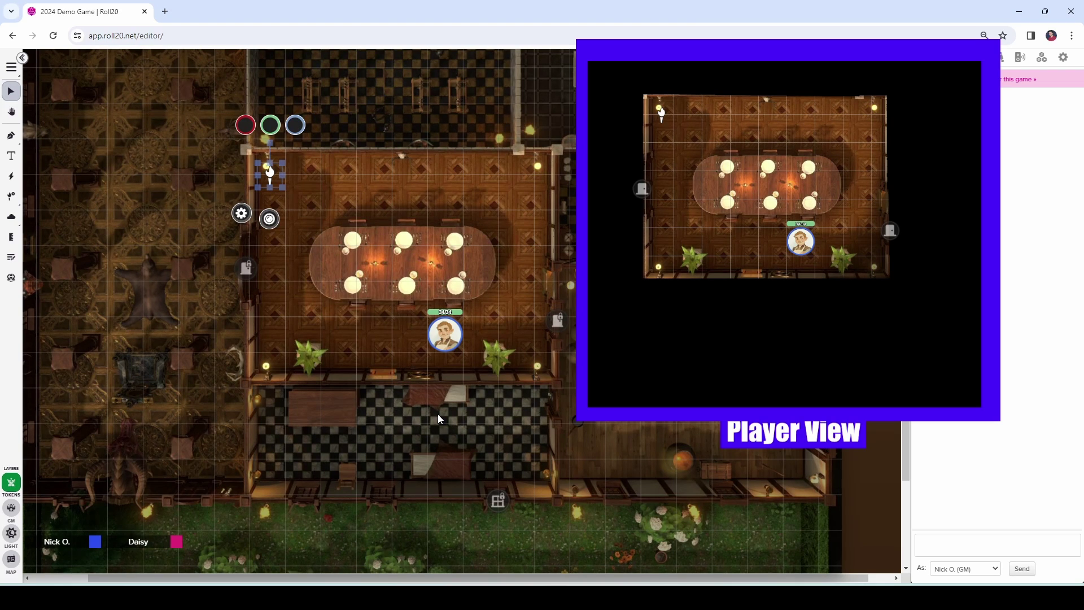
double_click(270, 171)
scroll(346, 249, "down", 5)
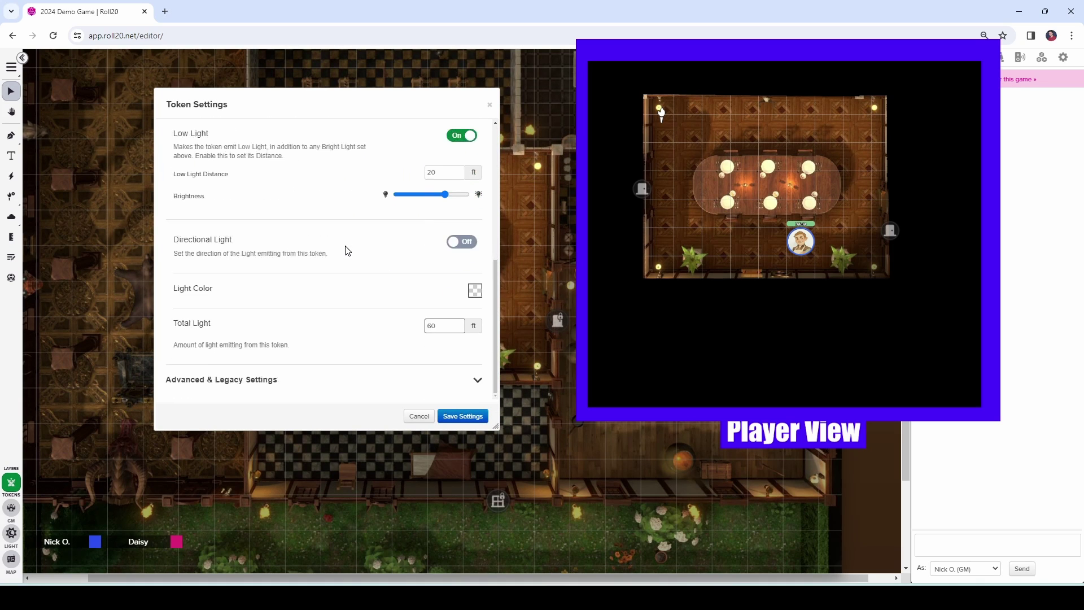
Tint the corner light red and apply it to the room.
left_click(473, 292)
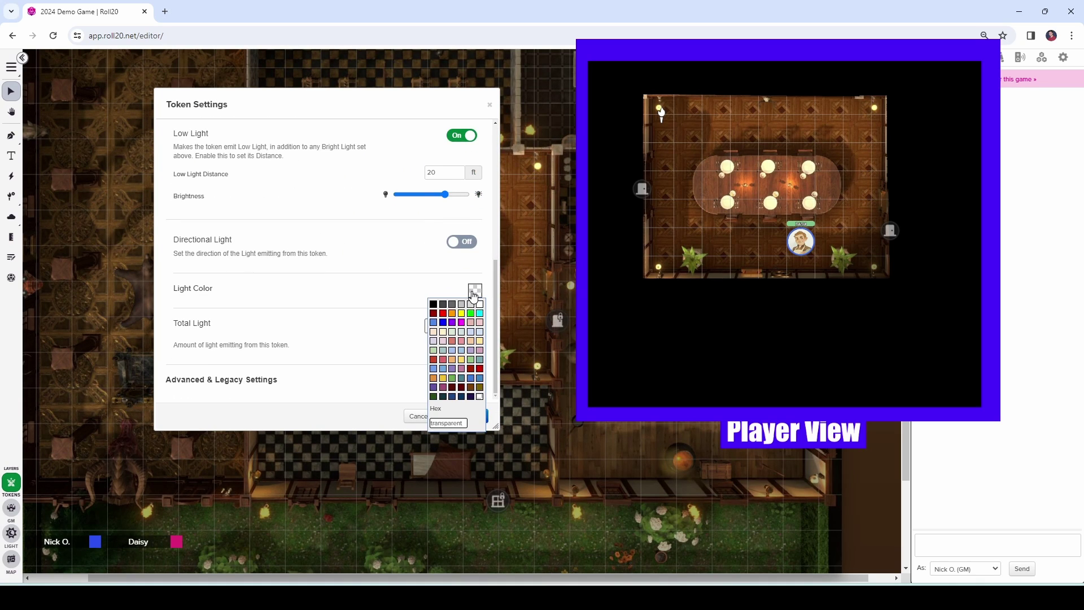
left_click(443, 313)
left_click(434, 313)
left_click(475, 421)
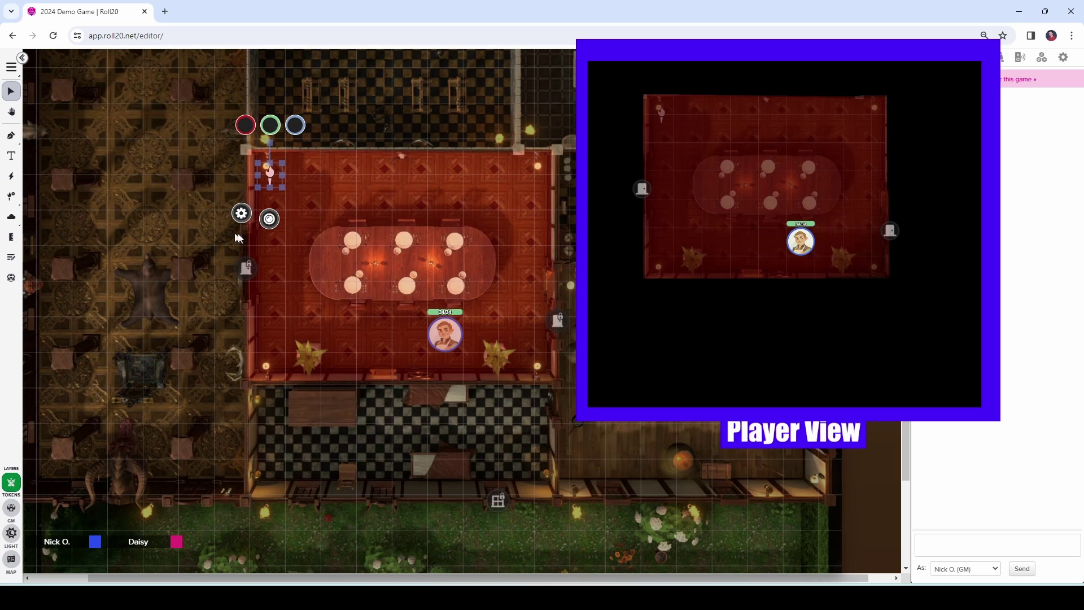
Change the corner light's colour to green.
double_click(269, 179)
left_click(465, 286)
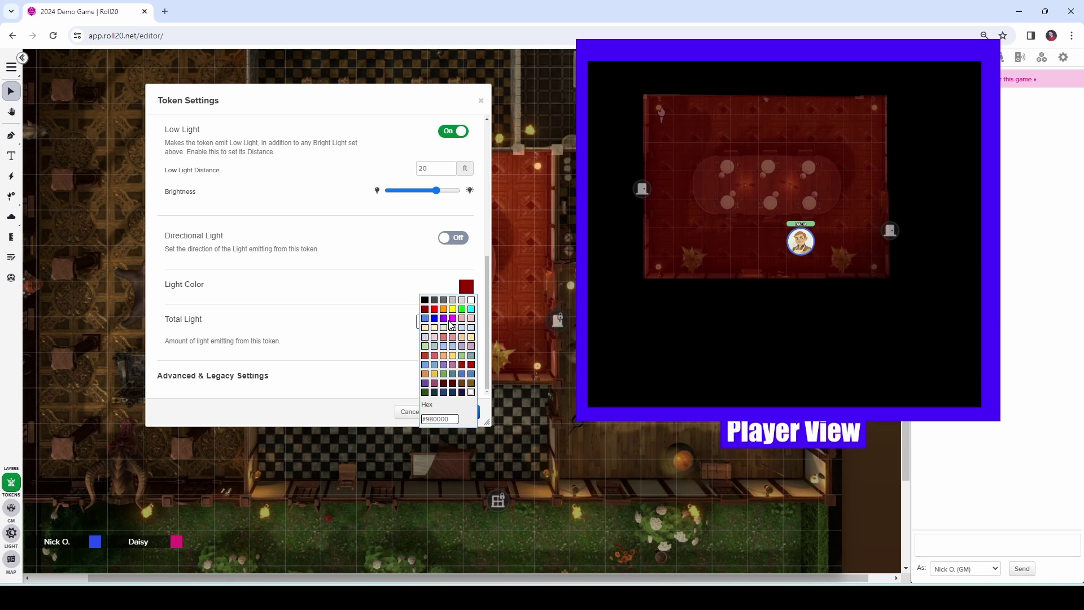
left_click(461, 308)
key("Return")
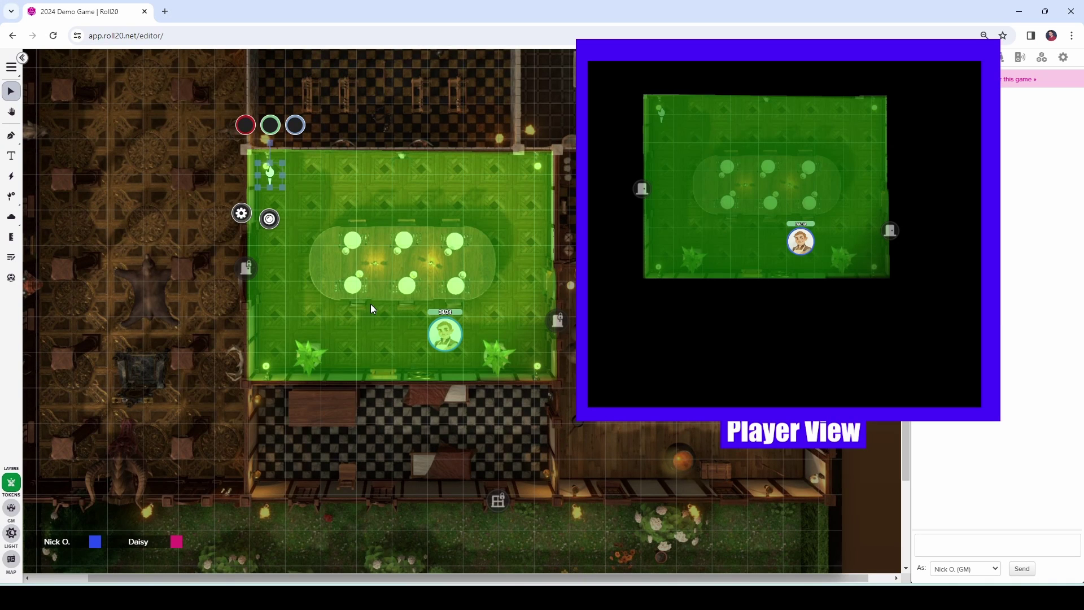
Set the light colour to transparent, save, and deselect the light token.
double_click(263, 169)
left_click_drag(492, 96, 321, 113)
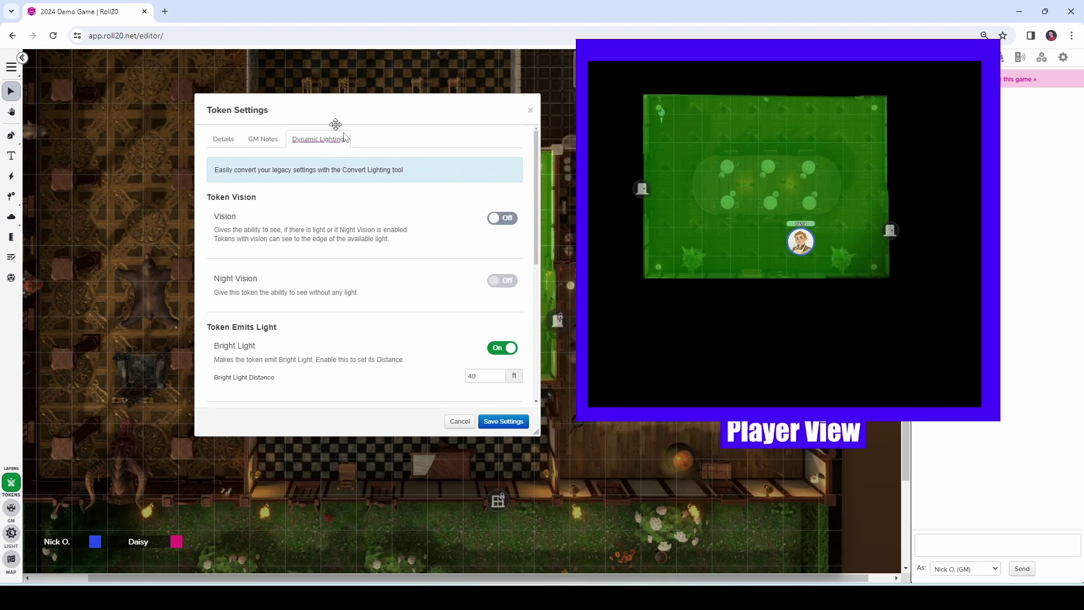
scroll(455, 325, "down", 5)
left_click(515, 296)
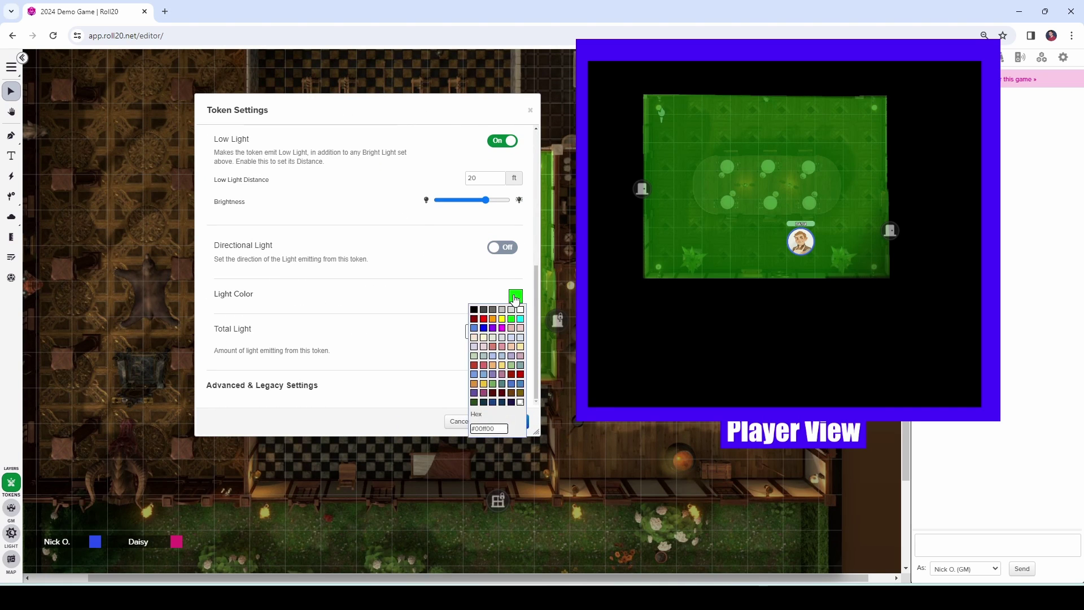
left_click(520, 403)
left_click(518, 424)
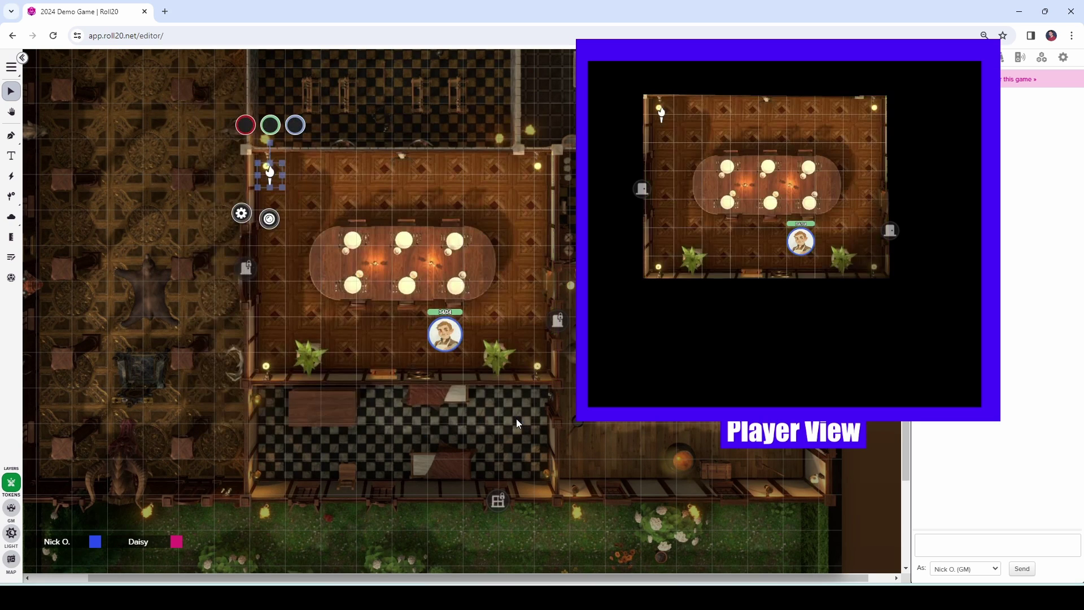
left_click(376, 271)
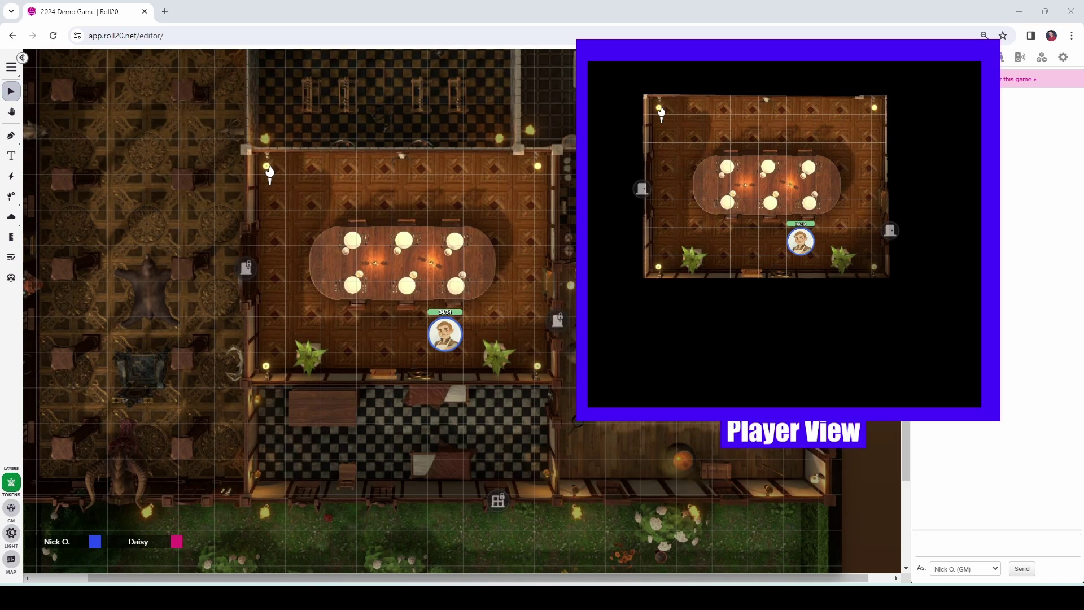
Move the corner light to the Lighting layer, then to the GM layer, viewing each.
left_click(269, 176)
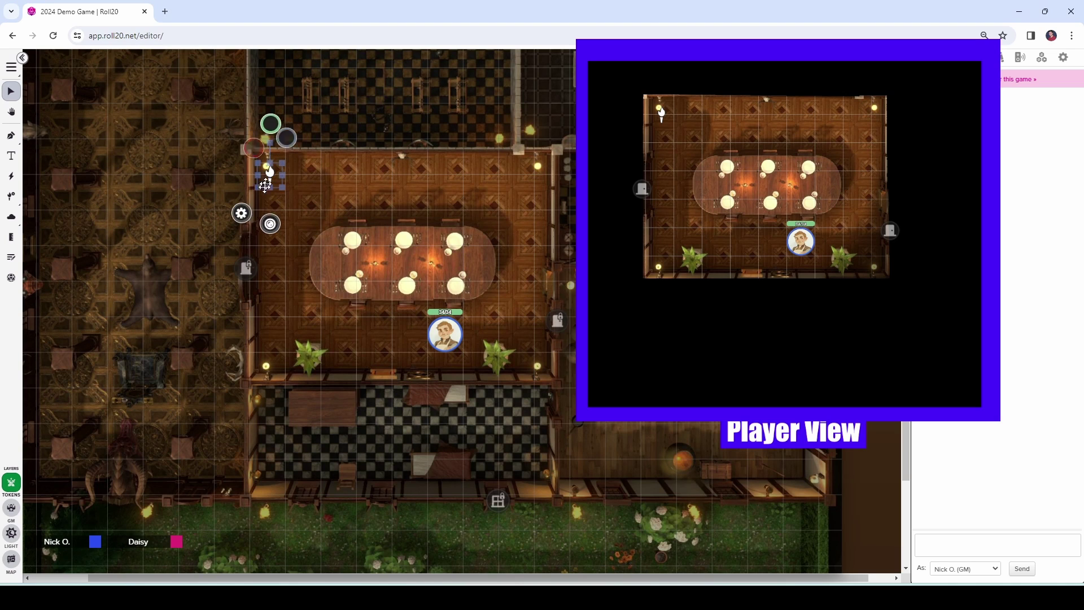
right_click(268, 181)
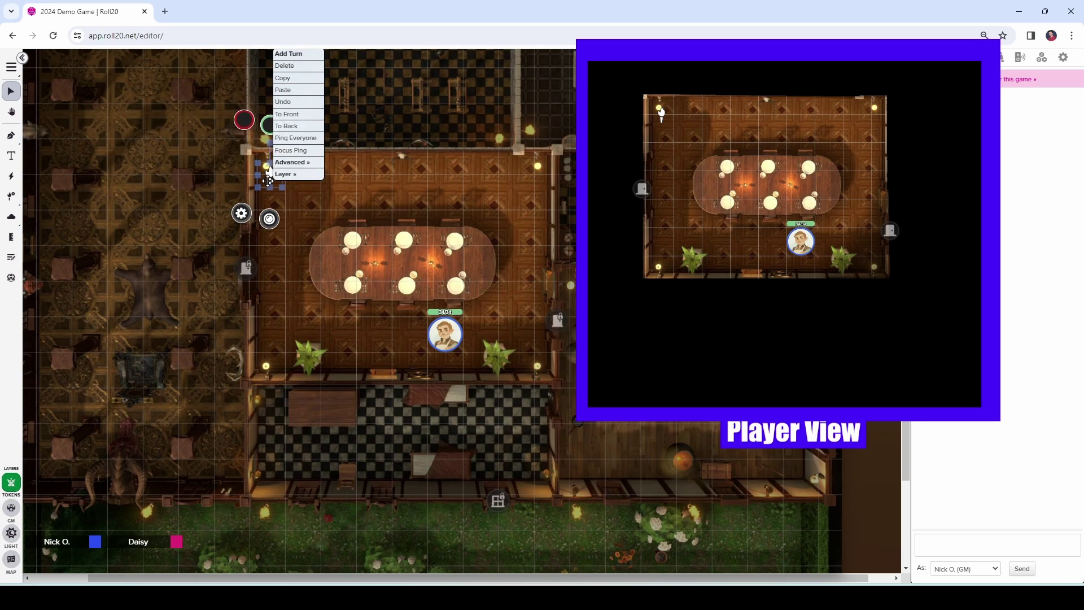
mouse_move(282, 174)
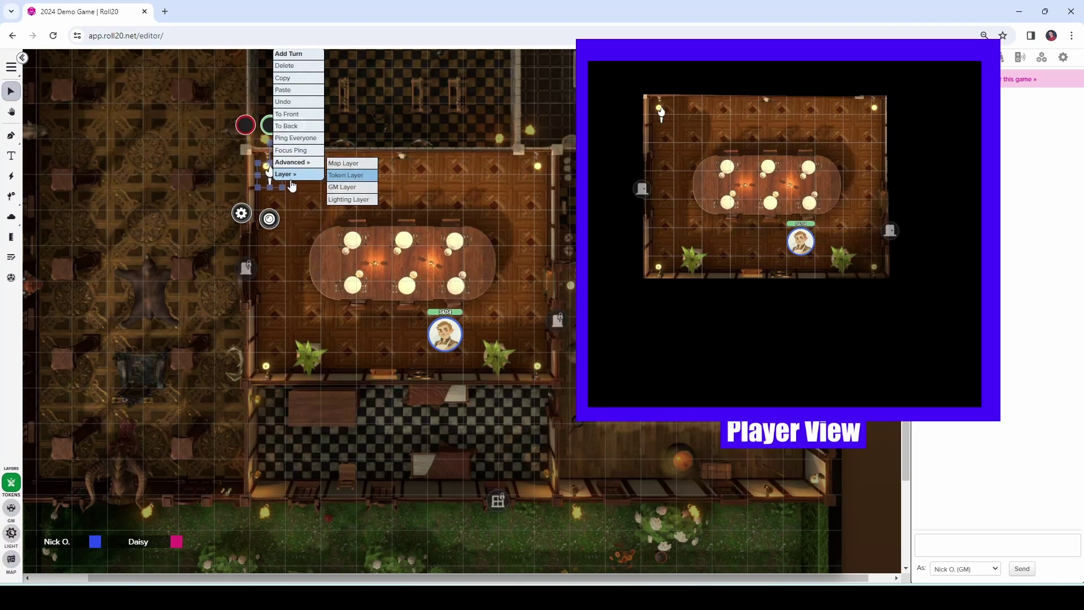
left_click(346, 201)
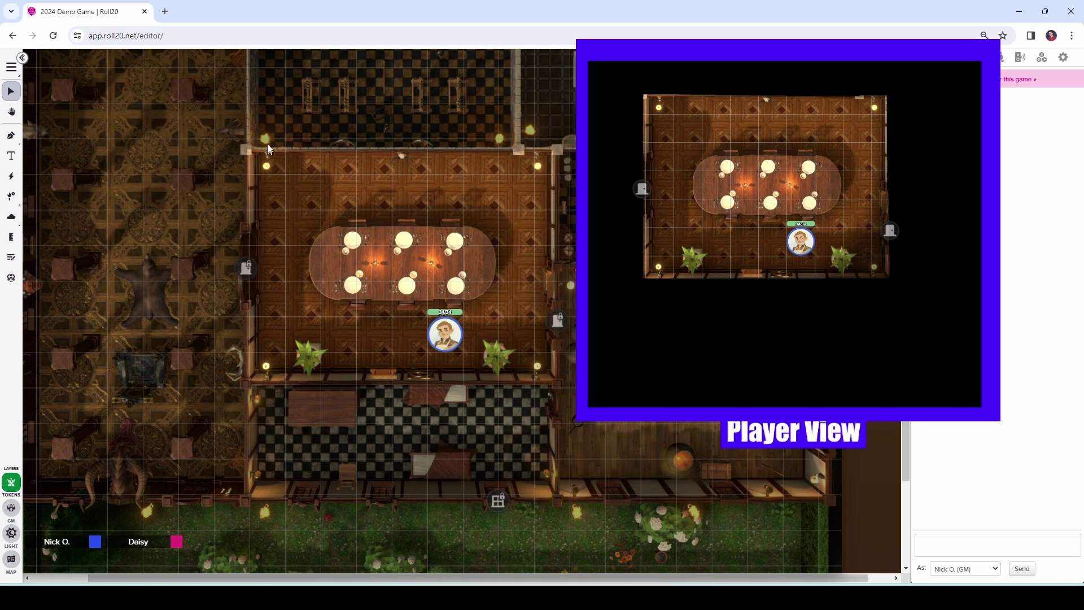
left_click(12, 533)
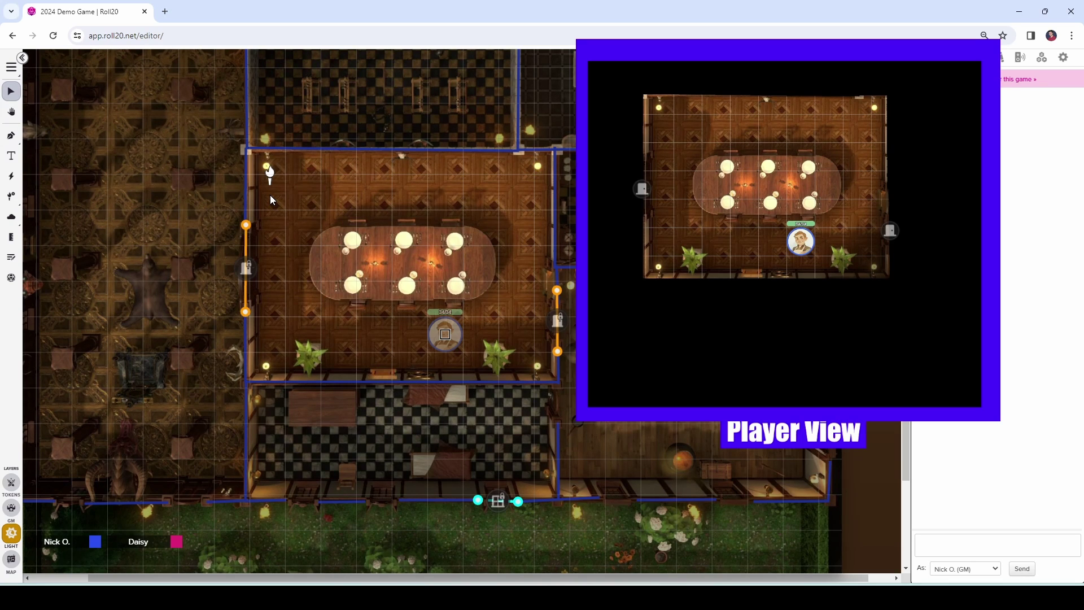
right_click(270, 180)
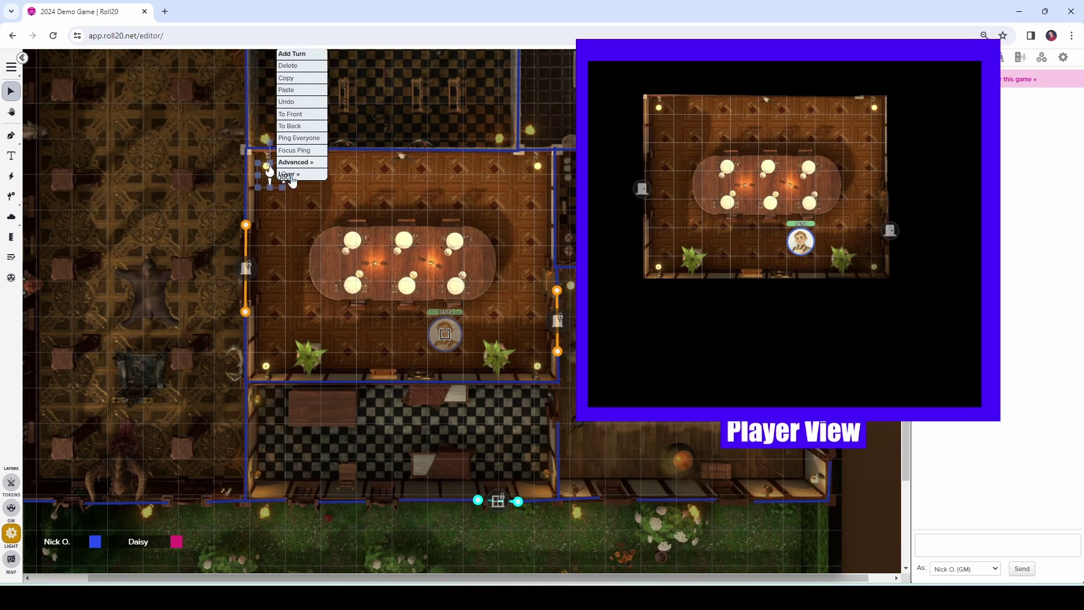
mouse_move(299, 174)
left_click(346, 187)
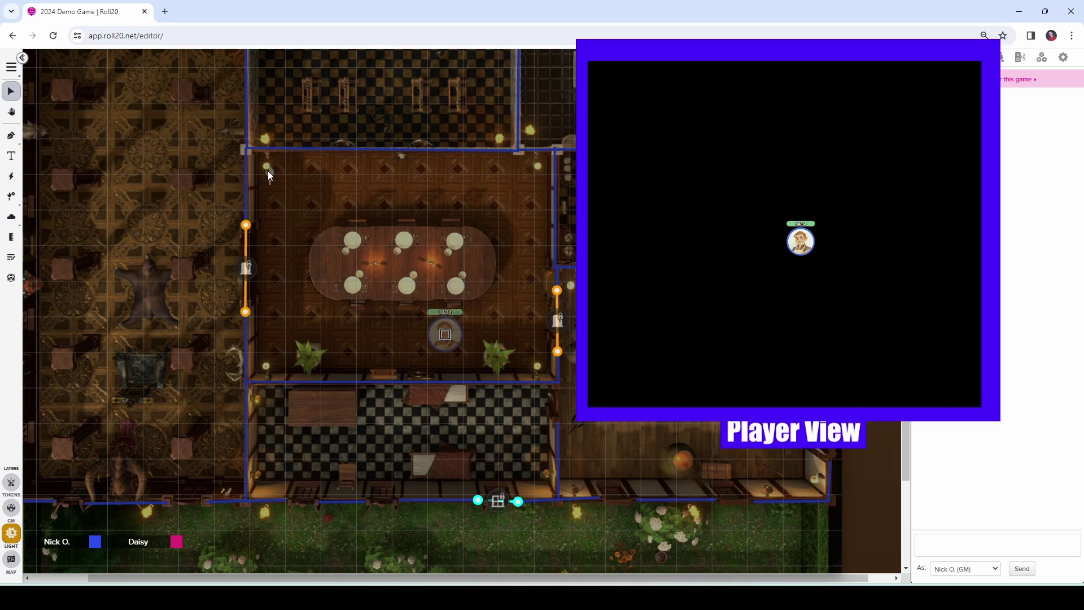
left_click(11, 508)
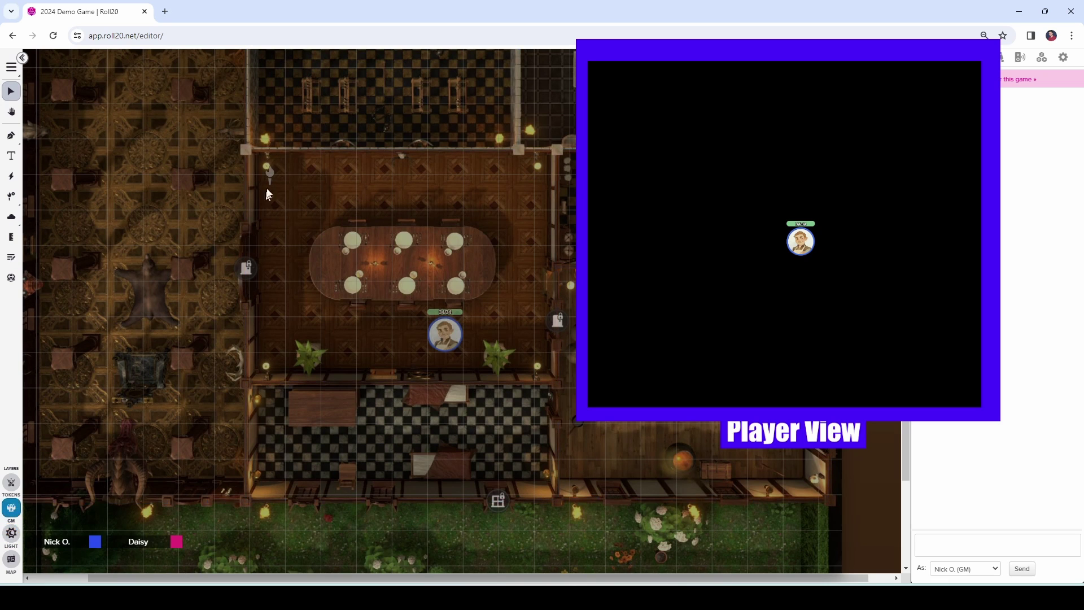
Return the light to the Lighting layer and delete it.
right_click(273, 169)
mouse_move(303, 166)
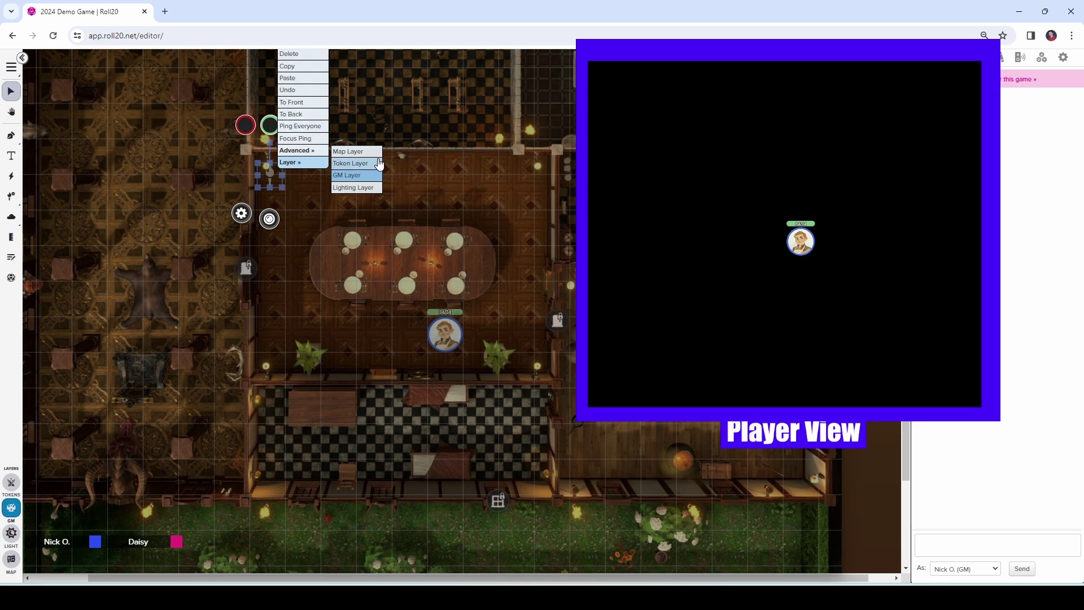
left_click(364, 188)
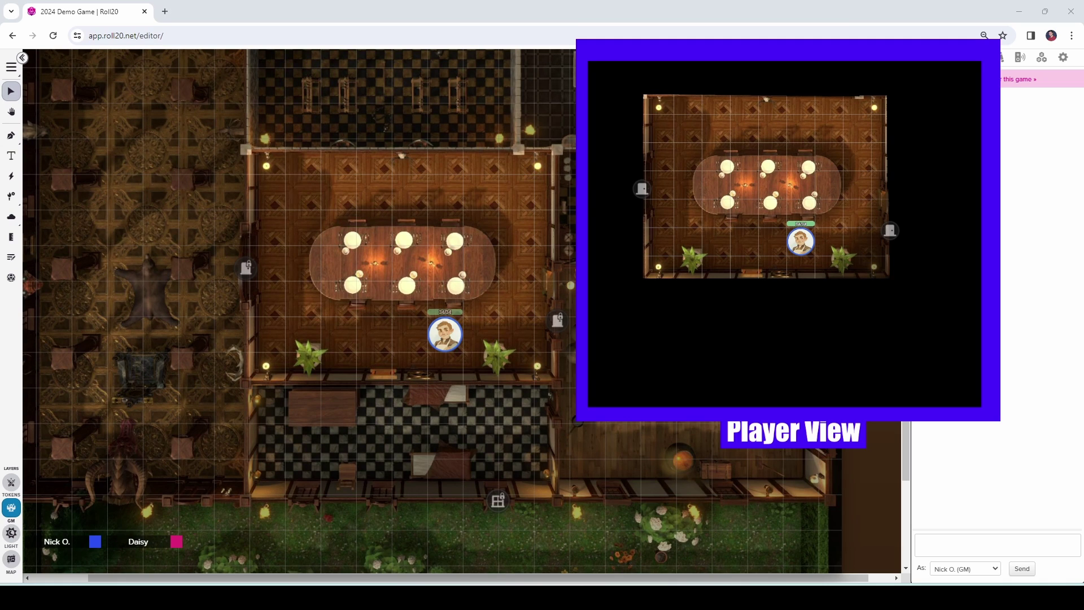
left_click(11, 533)
left_click(270, 178)
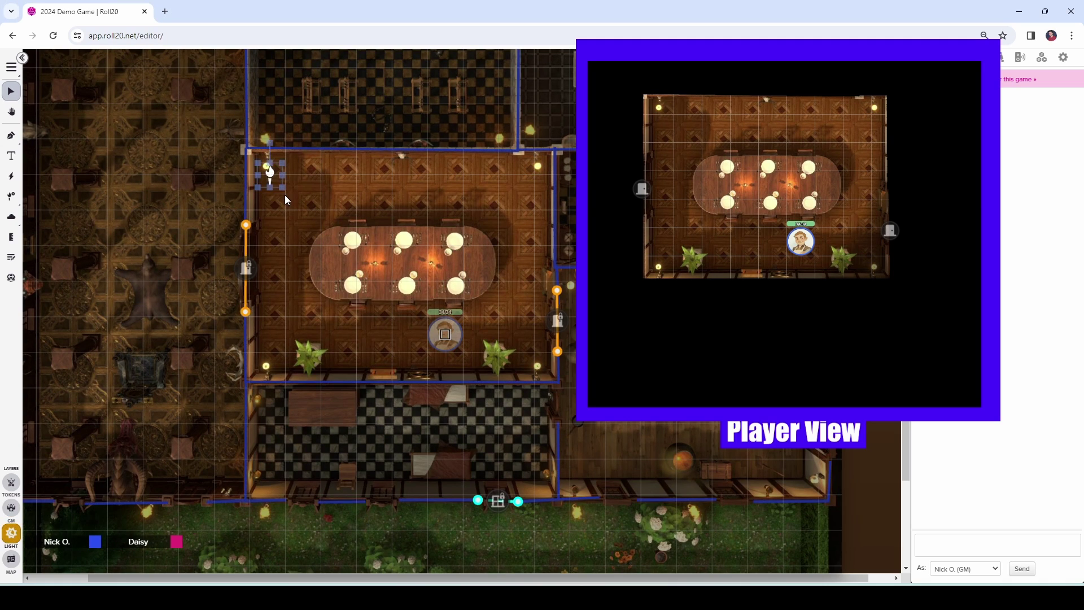
key("Delete")
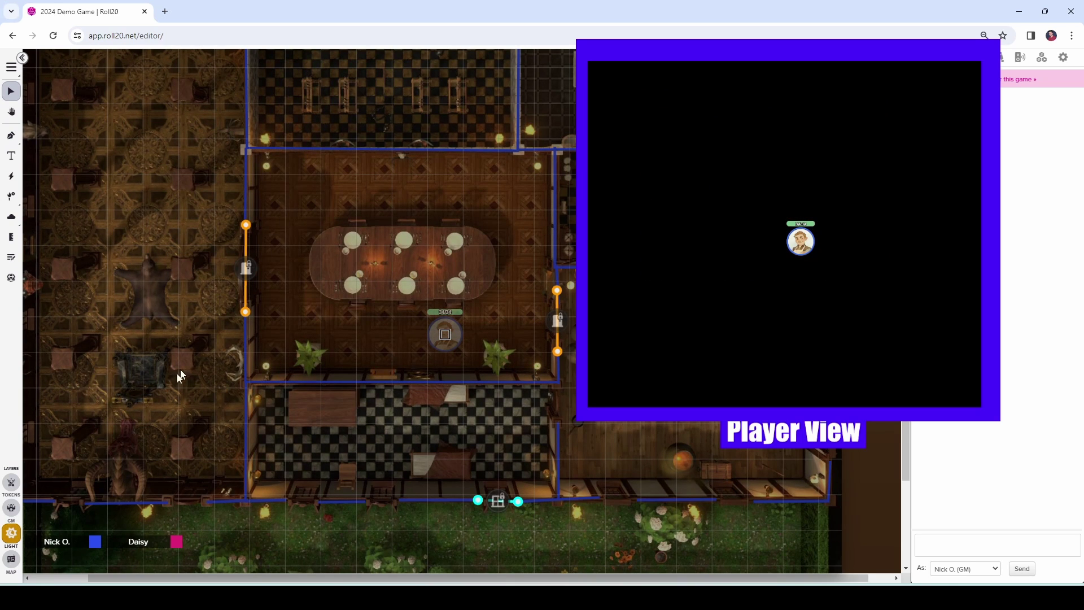
On the Token layer, enable 20 ft bright light for the player token.
left_click(12, 481)
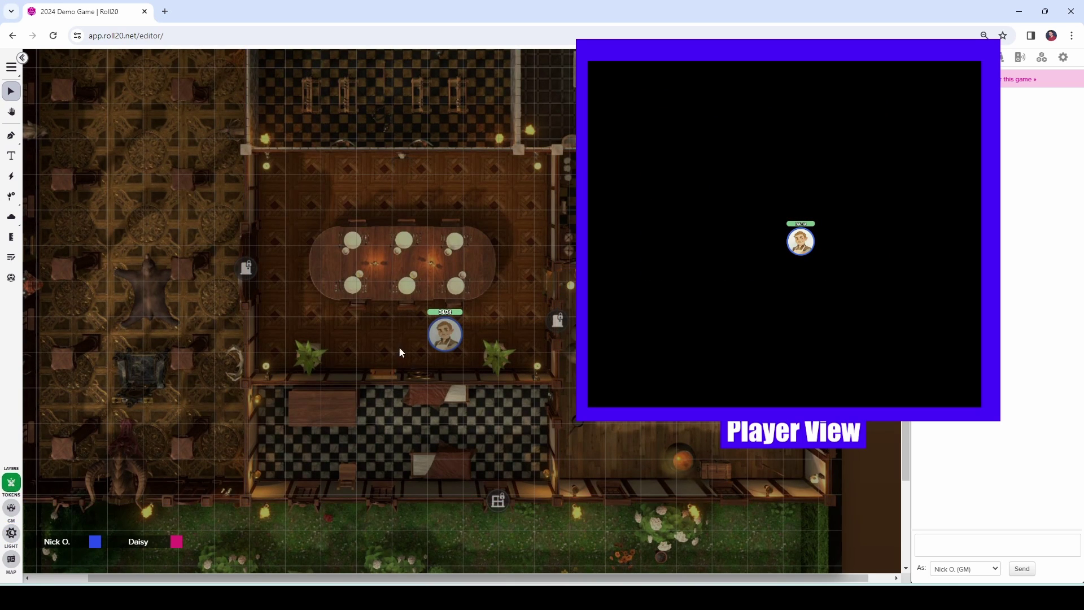
double_click(443, 332)
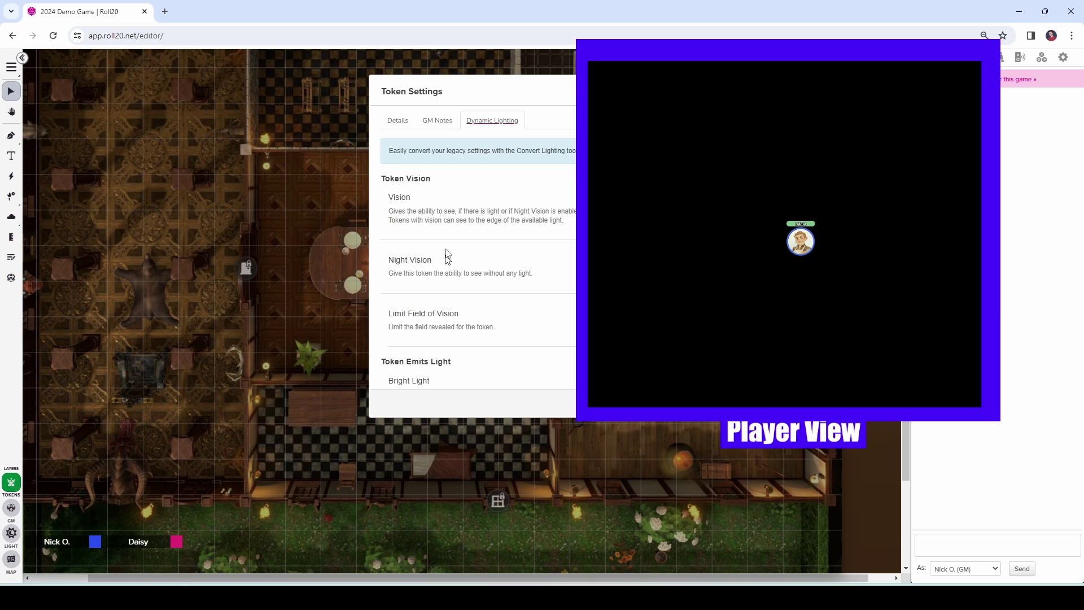
left_click_drag(510, 87, 343, 78)
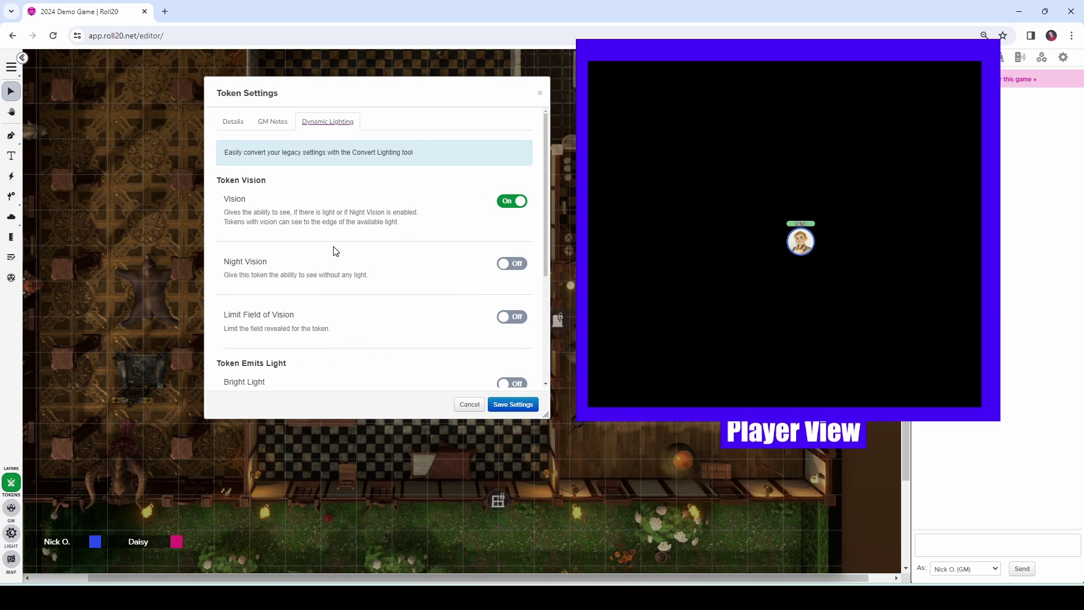
scroll(395, 219, "down", 1)
scroll(393, 218, "down", 1)
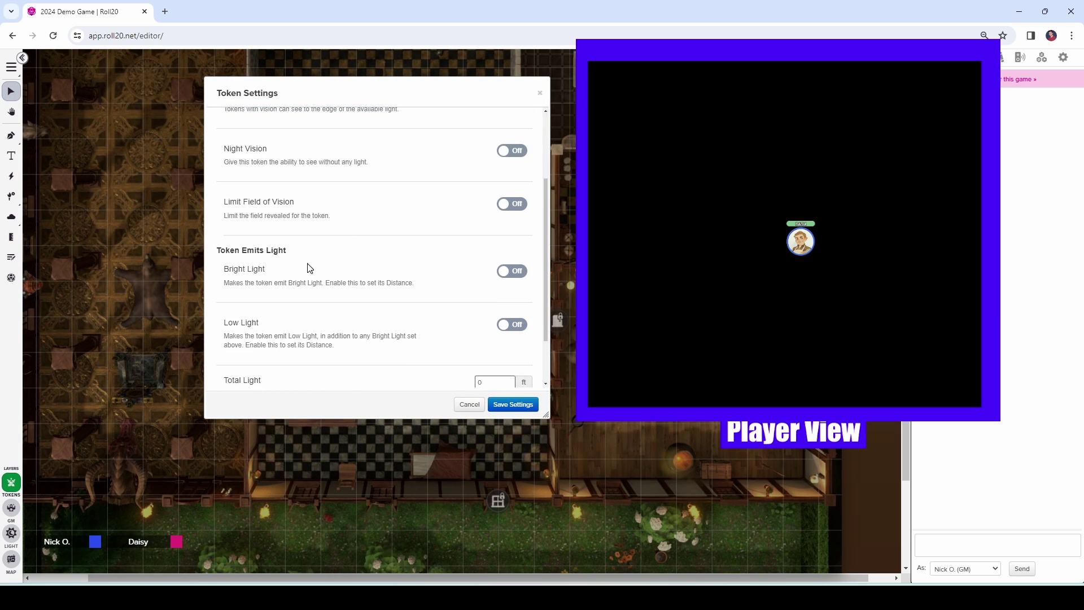
left_click(499, 278)
double_click(486, 299)
type("20")
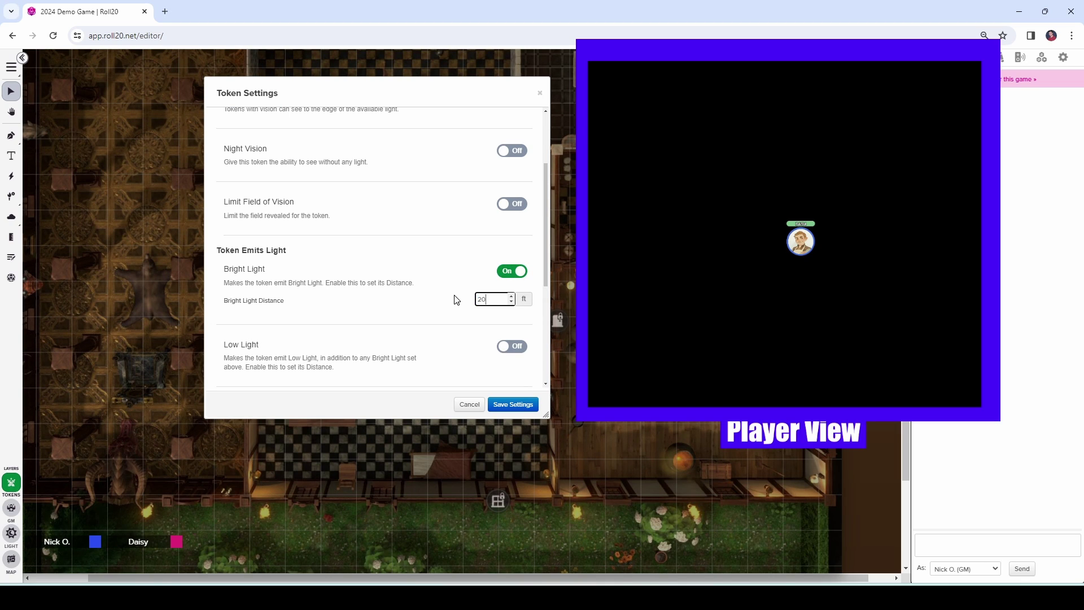
Enable 20 ft low light for the token and save the settings.
left_click(511, 347)
scroll(400, 262, "down", 2)
double_click(481, 271)
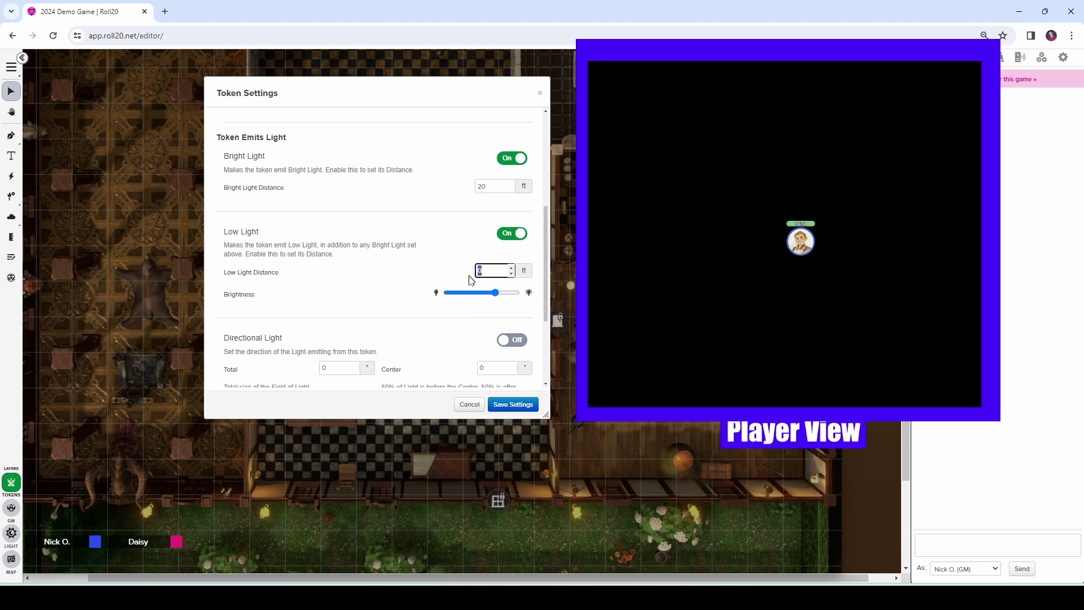
type("20")
left_click(514, 404)
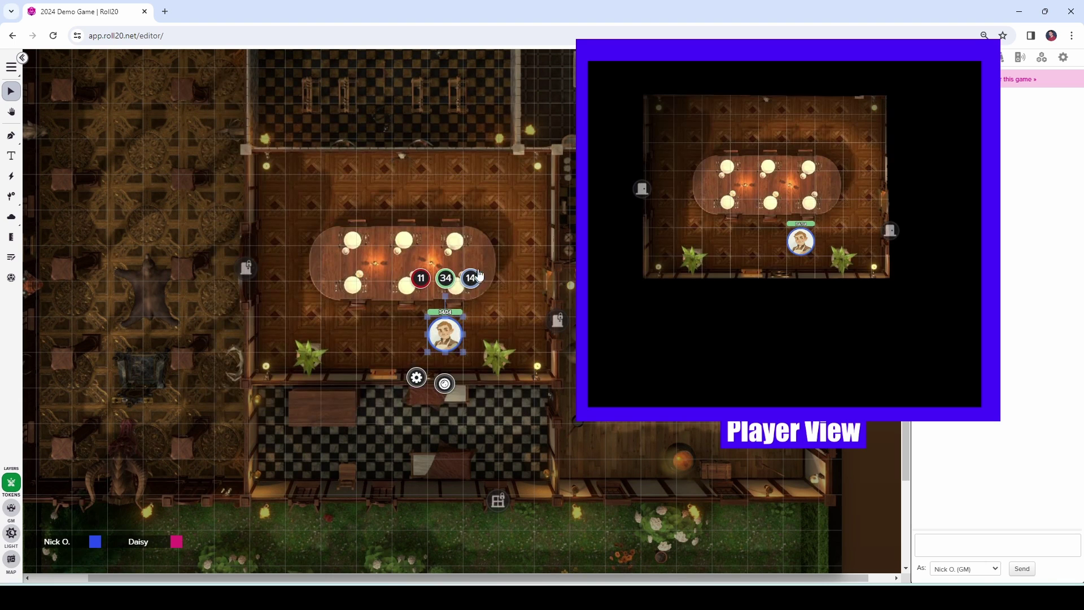
Drag the player token left of the table beside the potted plant.
left_click_drag(446, 333, 352, 334)
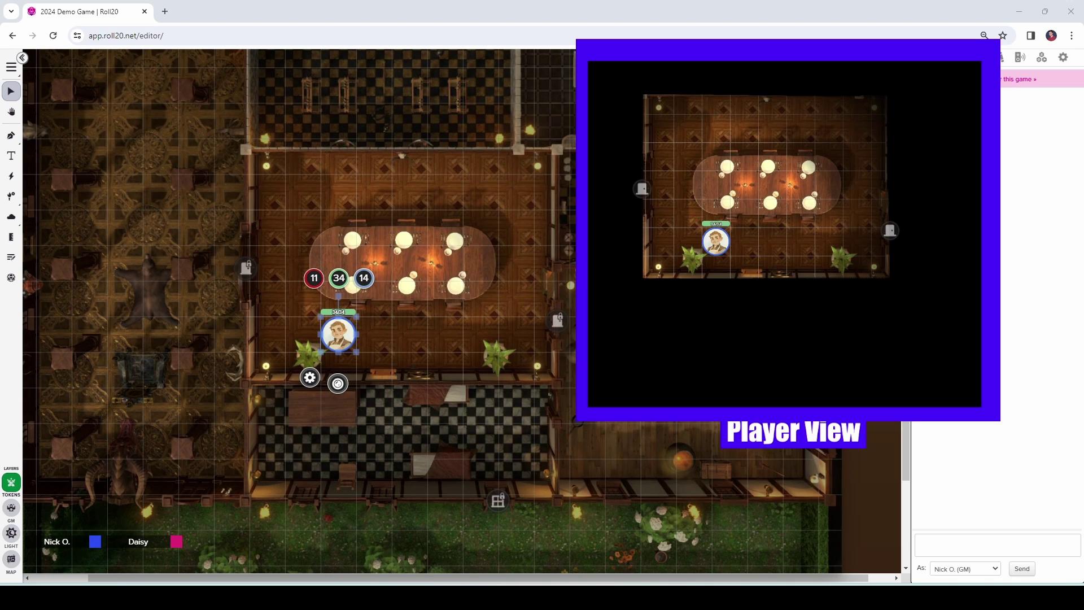
Turn off the player token's bright light and low light.
double_click(334, 338)
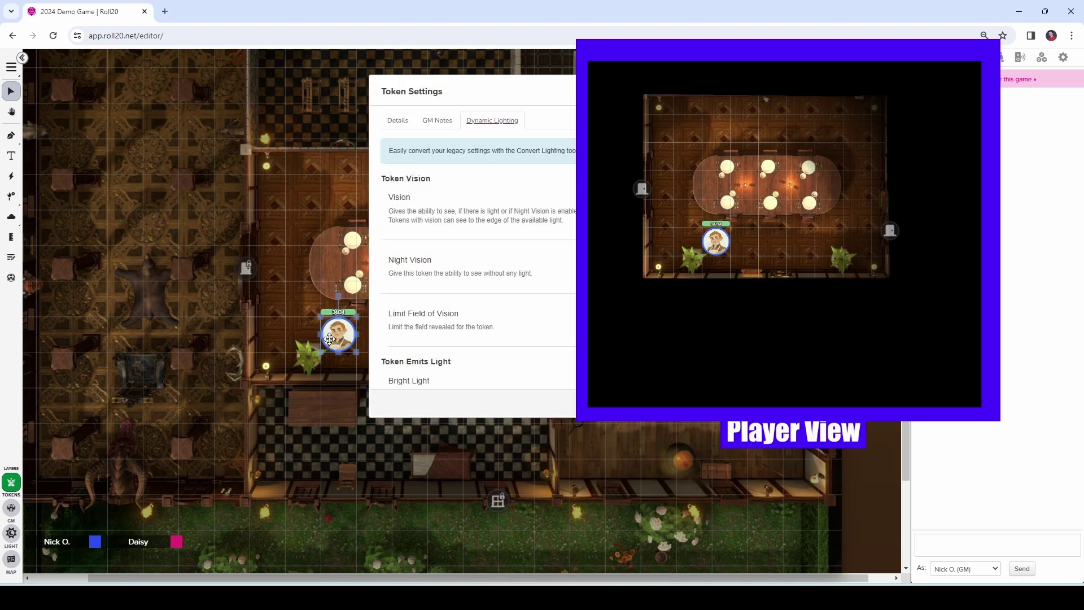
scroll(423, 237, "down", 3)
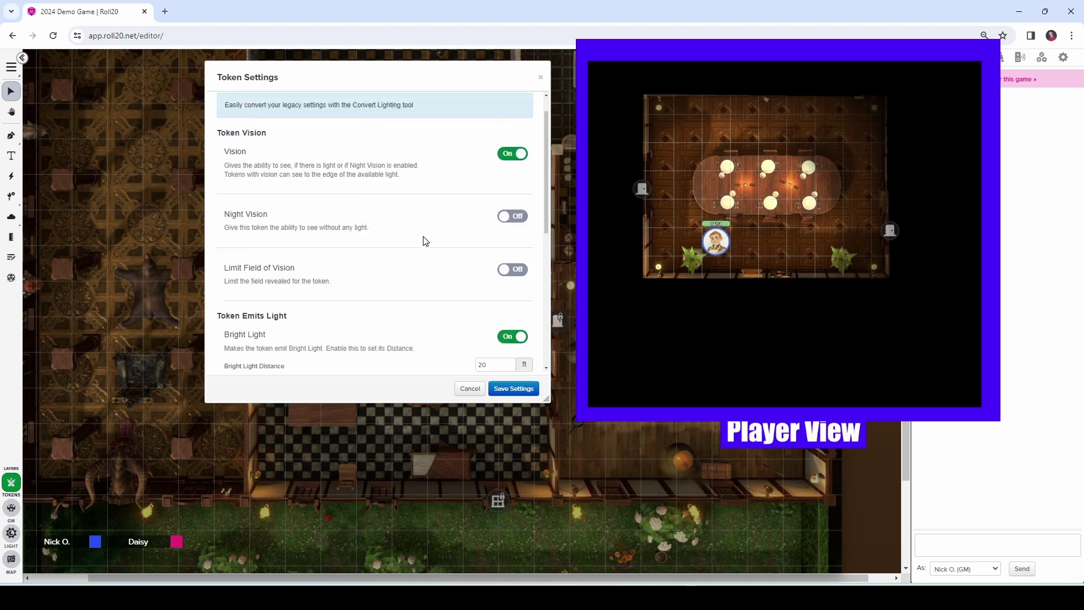
left_click(515, 255)
left_click(519, 312)
scroll(394, 220, "down", 1)
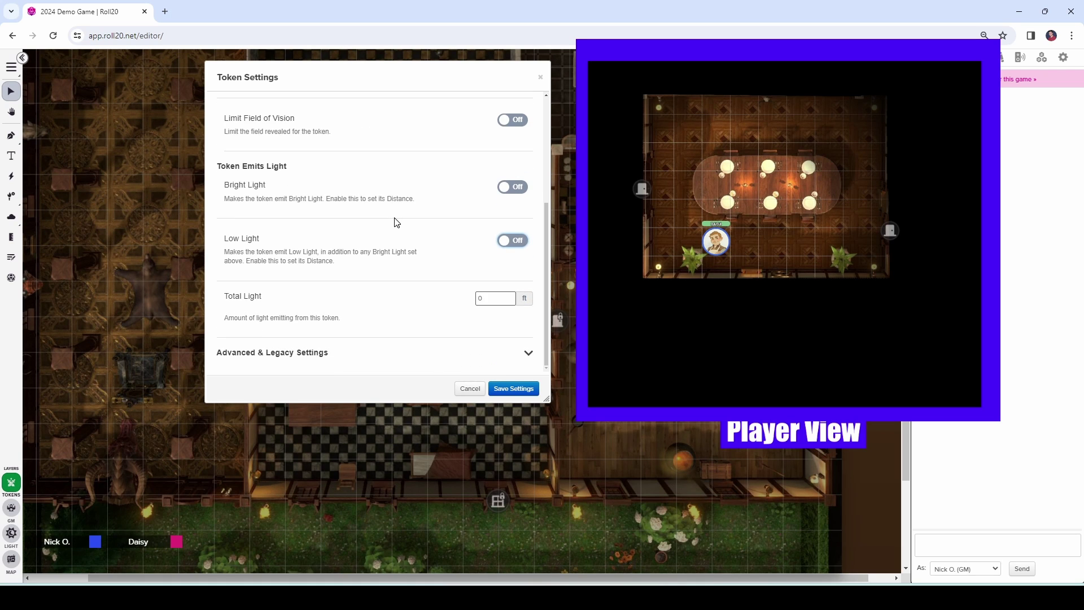
scroll(396, 221, "up", 1)
Give the token 120 ft night vision, save, and check the Lighting layer.
left_click(515, 125)
left_click_drag(508, 150, 460, 151)
type("120")
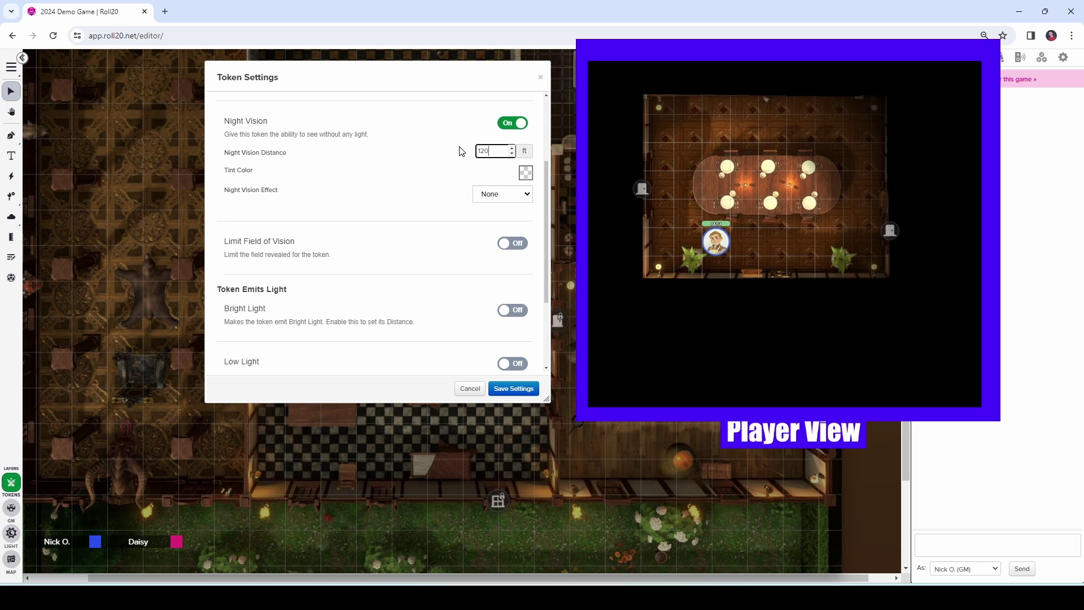
left_click(514, 391)
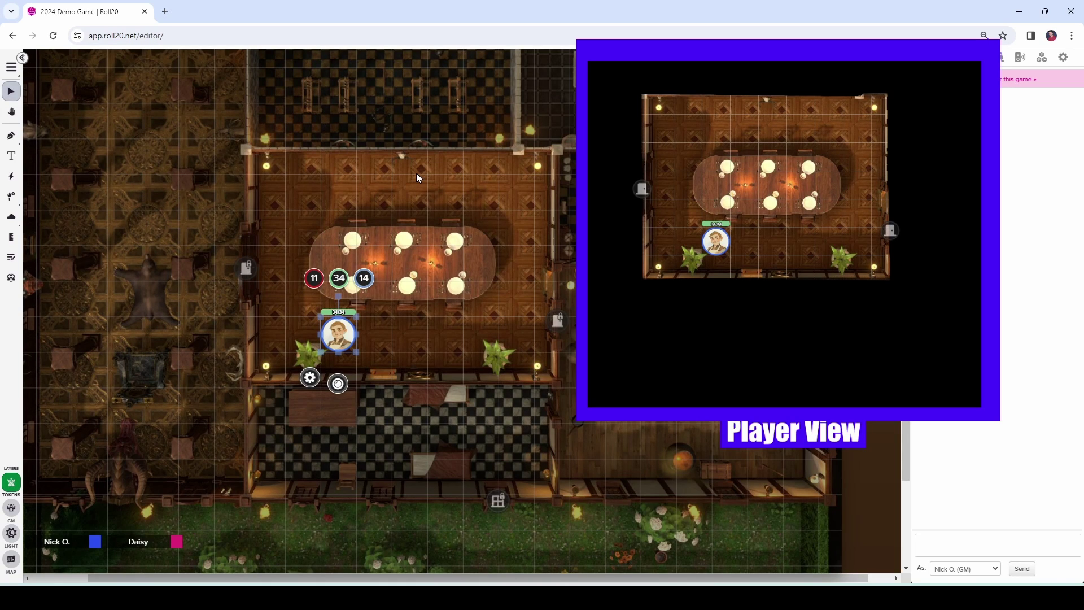
left_click(12, 534)
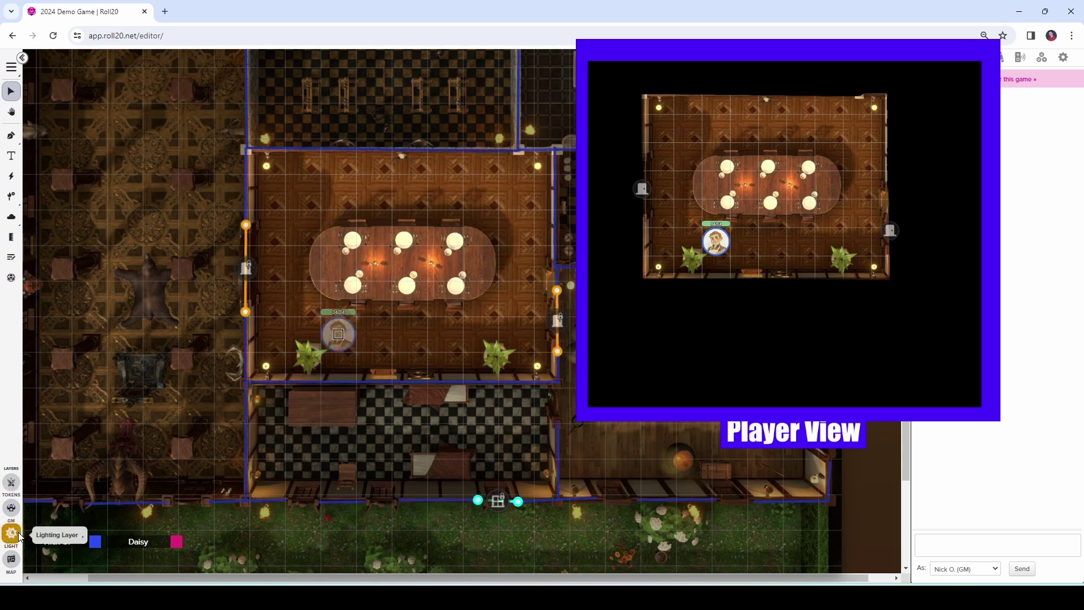
left_click(11, 482)
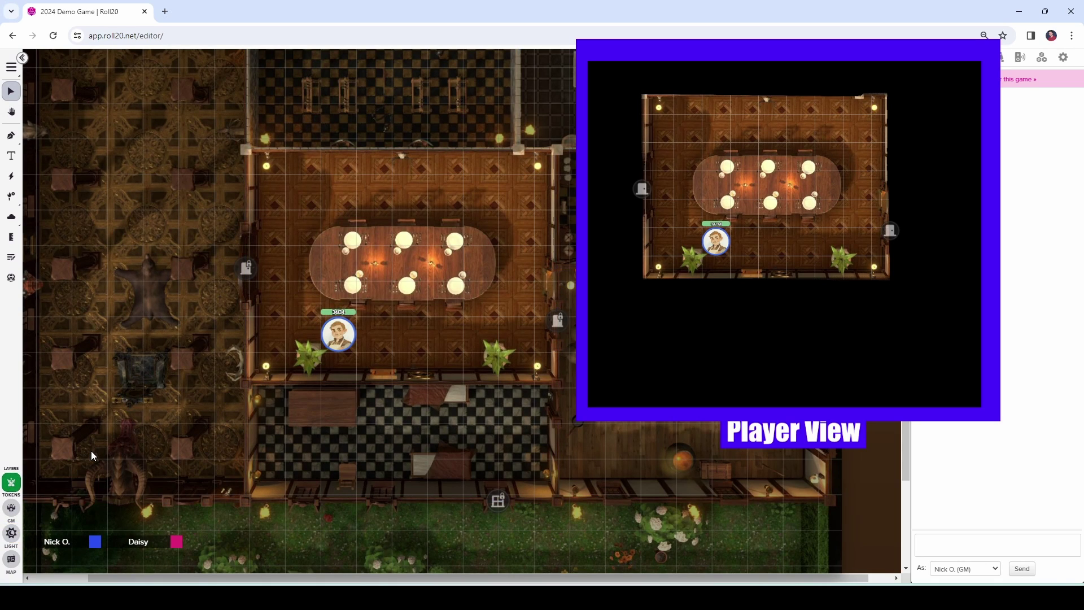